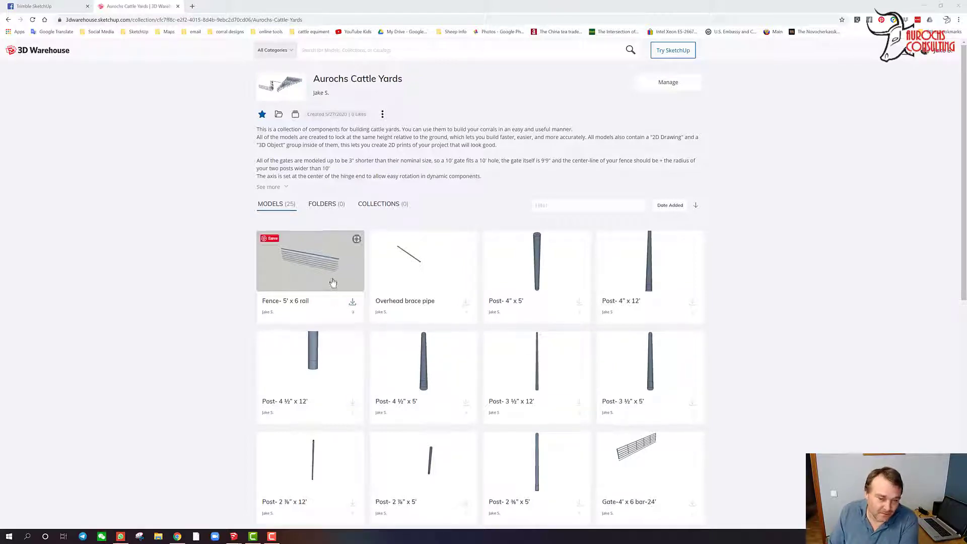
# Look through the fence, post and gate models in the Aurochs Cattle Yards collection.
pyautogui.scroll(-1, 566, 386)
pyautogui.scroll(-6, 561, 383)
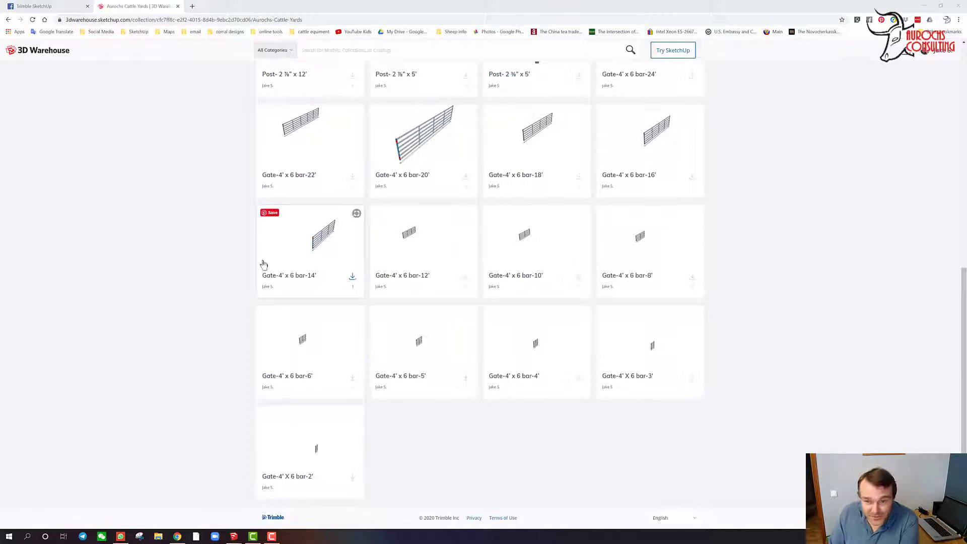
pyautogui.scroll(1, 522, 259)
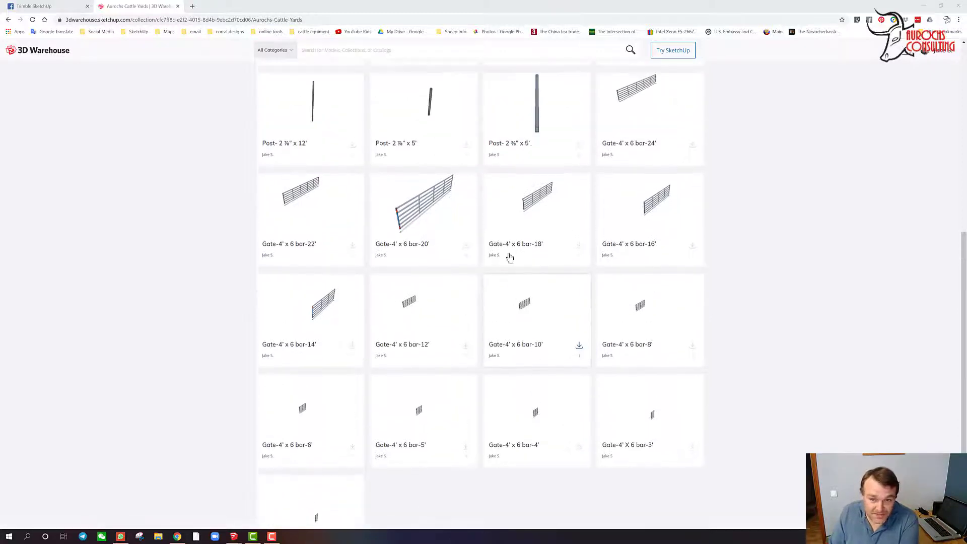
pyautogui.scroll(2, 593, 235)
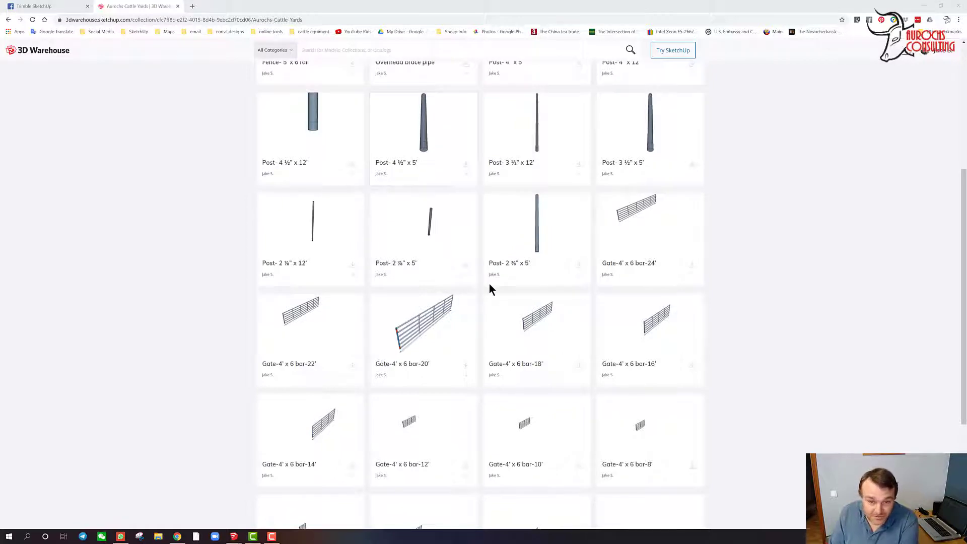
pyautogui.scroll(3, 495, 285)
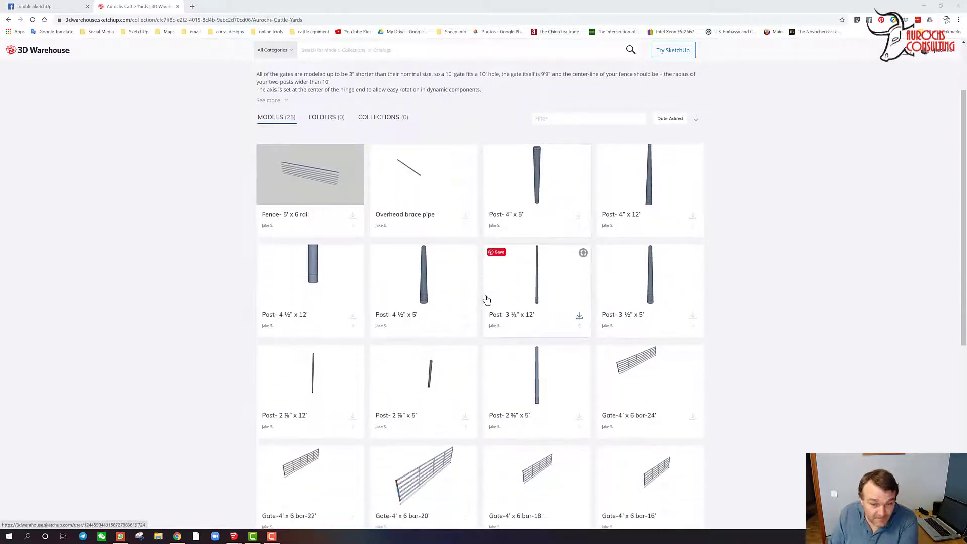
pyautogui.scroll(-7, 486, 302)
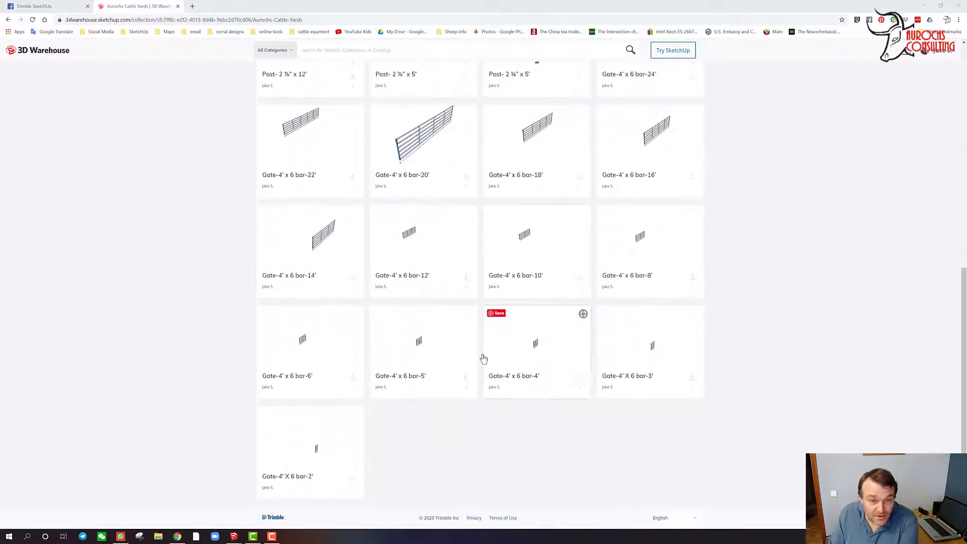
pyautogui.scroll(10, 483, 359)
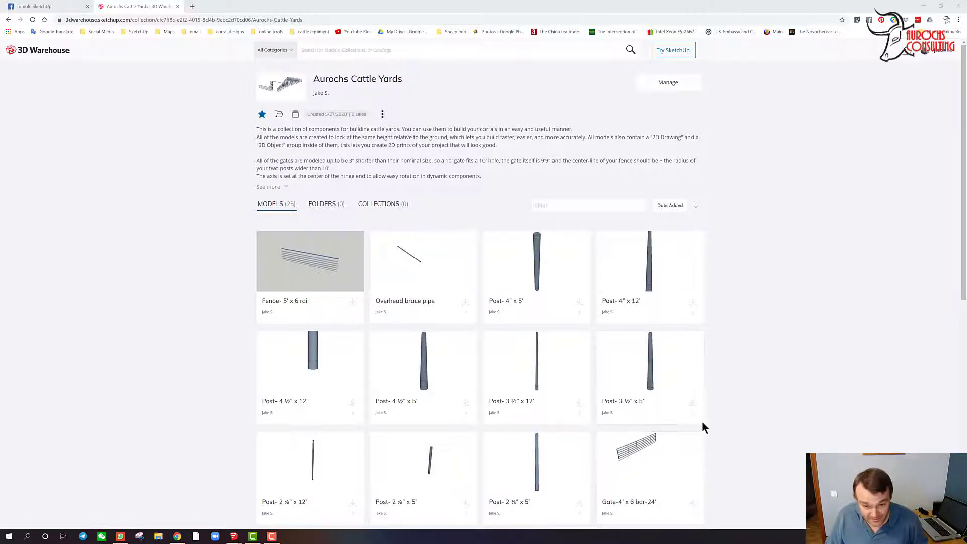
pyautogui.scroll(-8, 699, 423)
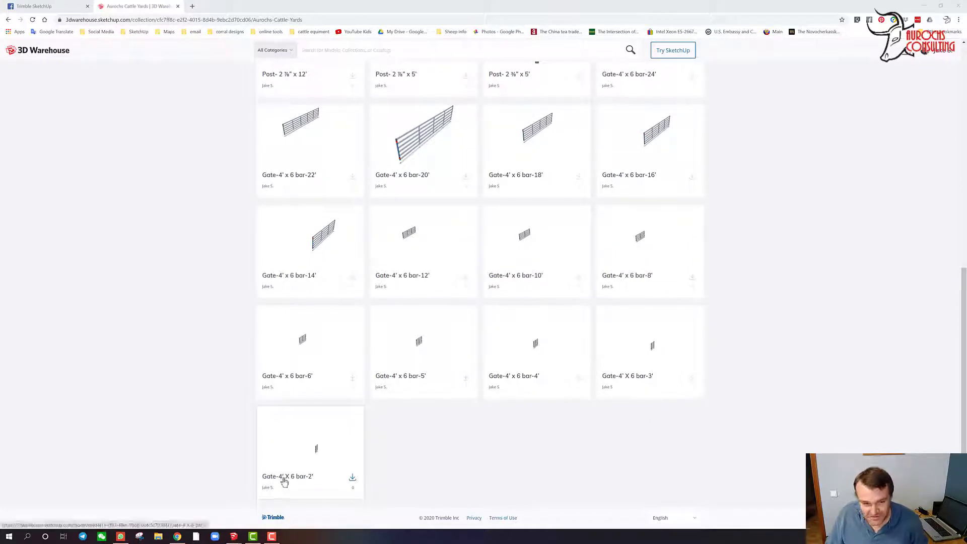
# Preview the Gate-4' X 6 bar-2' model, and open the full details and 3D view of Gate-4' x 6 bar-14'.
pyautogui.click(315, 452)
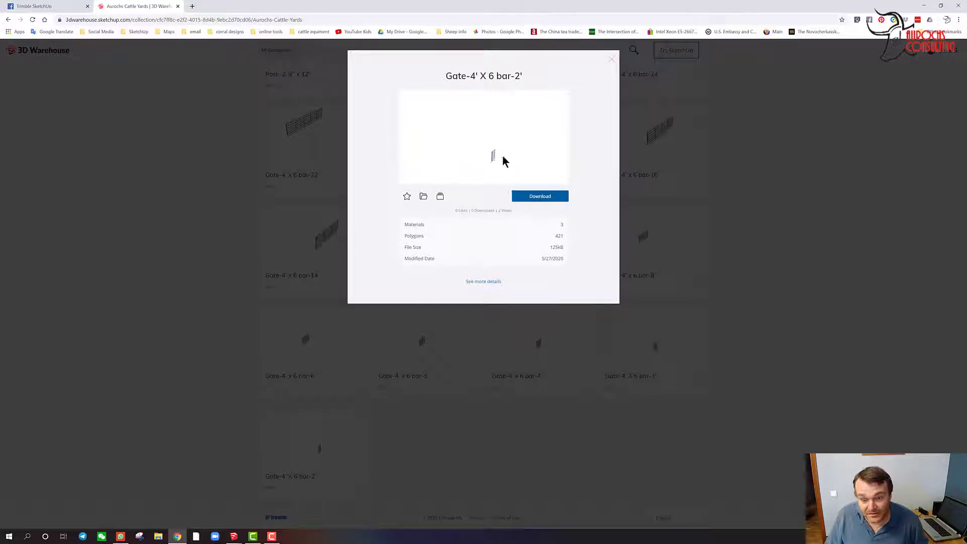
pyautogui.click(611, 64)
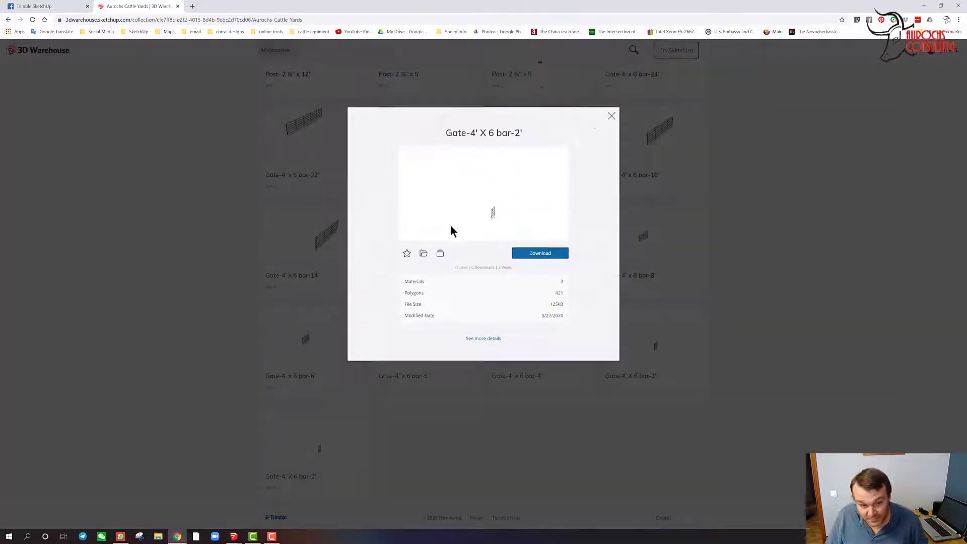
pyautogui.click(328, 240)
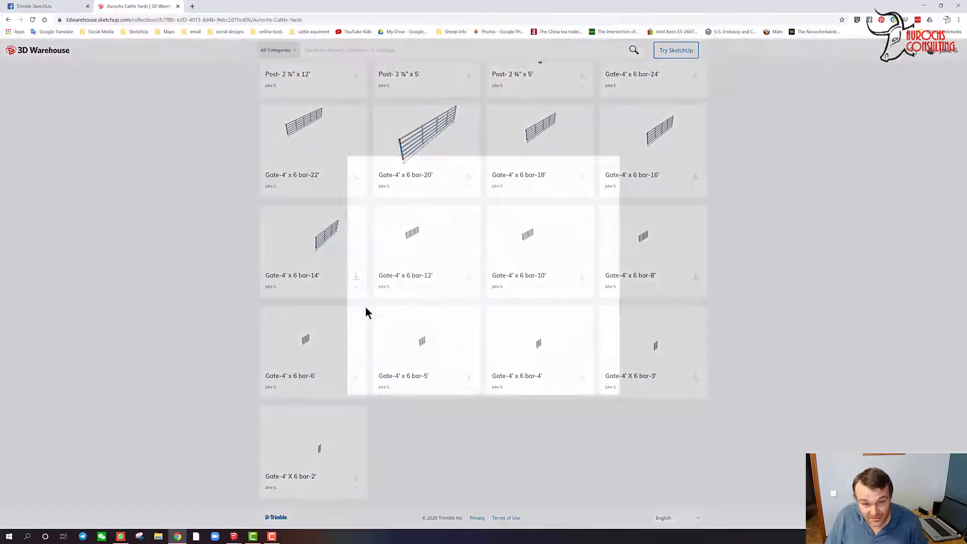
pyautogui.click(486, 283)
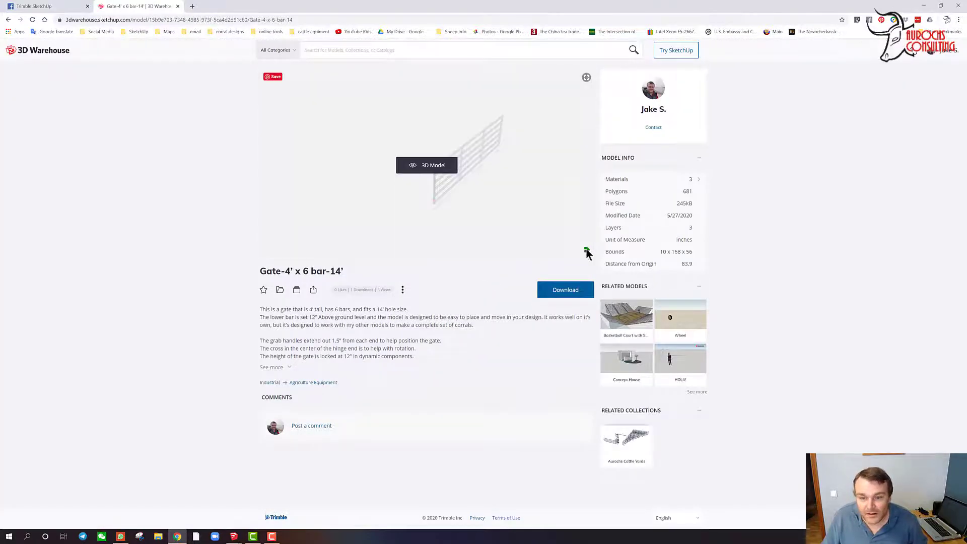
pyautogui.click(430, 167)
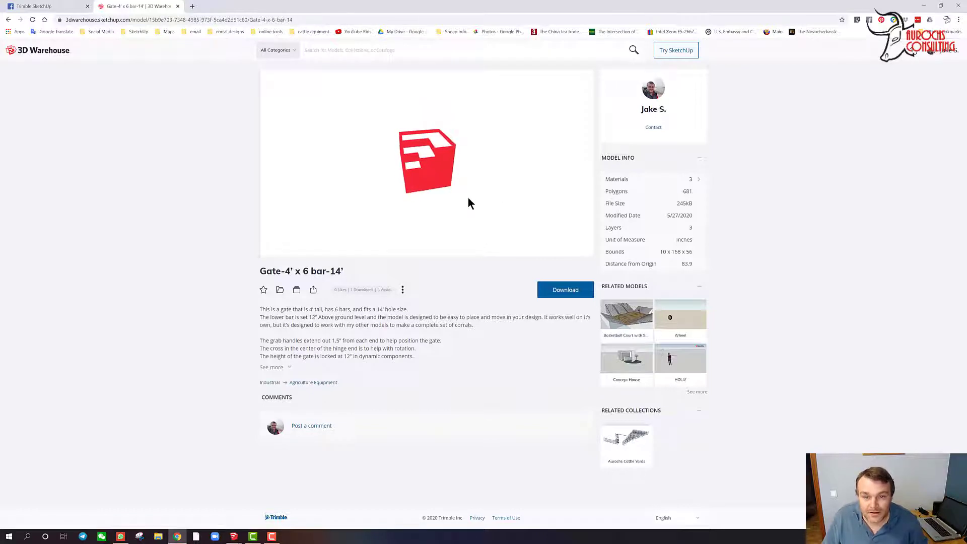
# Examine the 14' gate in 3D from several angles, including the top of its hinge end, and return to the collection.
pyautogui.moveTo(470, 176); pyautogui.dragTo(415, 159)
pyautogui.scroll(3, 509, 169)
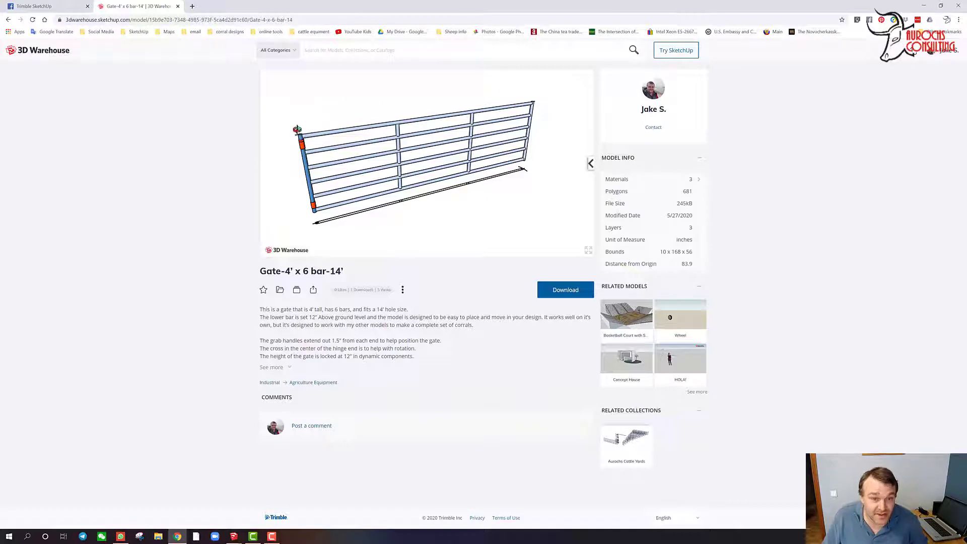
pyautogui.moveTo(302, 137); pyautogui.dragTo(373, 211)
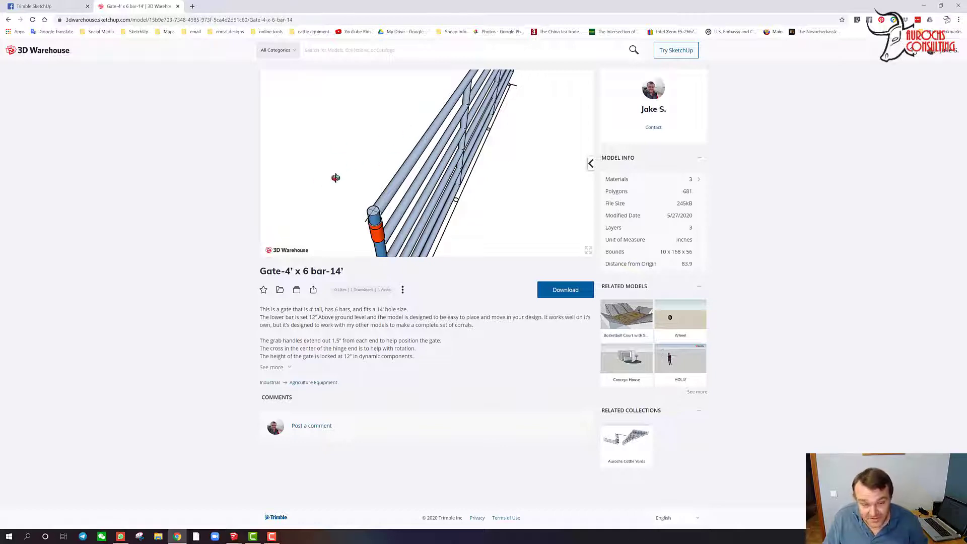
pyautogui.moveTo(392, 152); pyautogui.dragTo(373, 159)
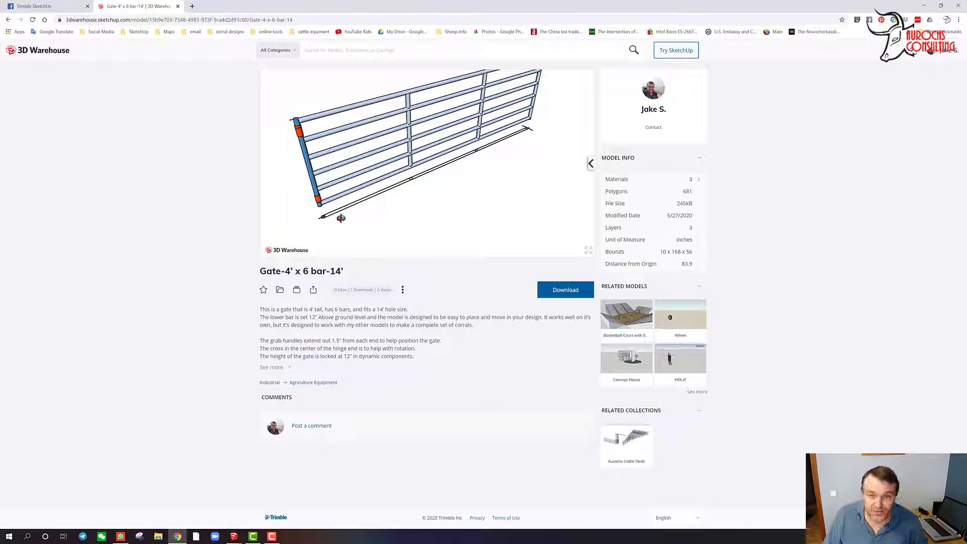
pyautogui.moveTo(453, 166); pyautogui.dragTo(358, 153)
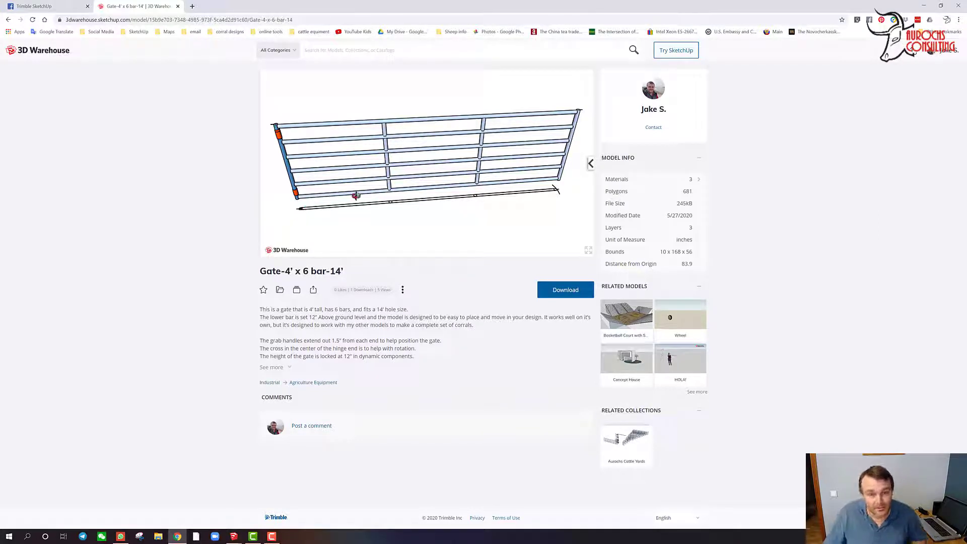
pyautogui.moveTo(462, 200); pyautogui.dragTo(213, 283)
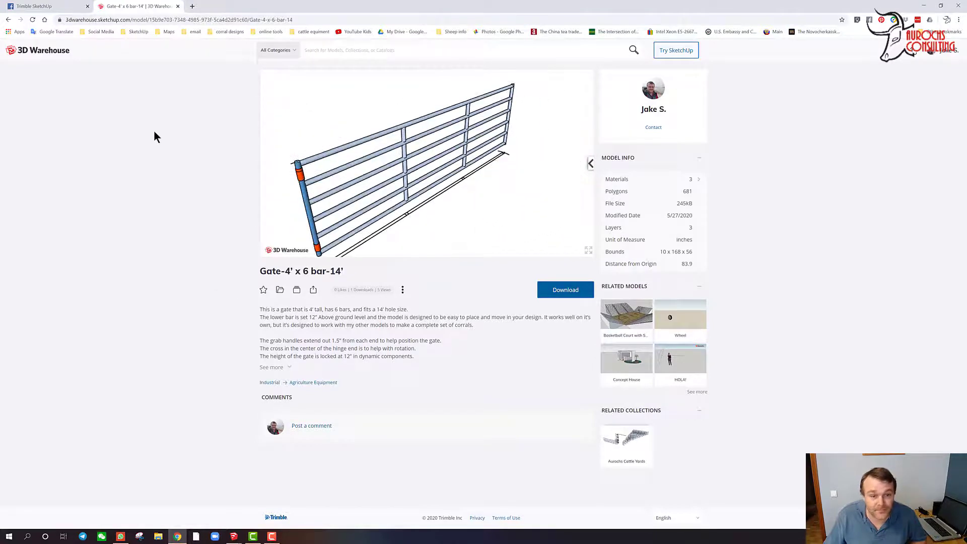
pyautogui.hotkey('alt', 'Left')
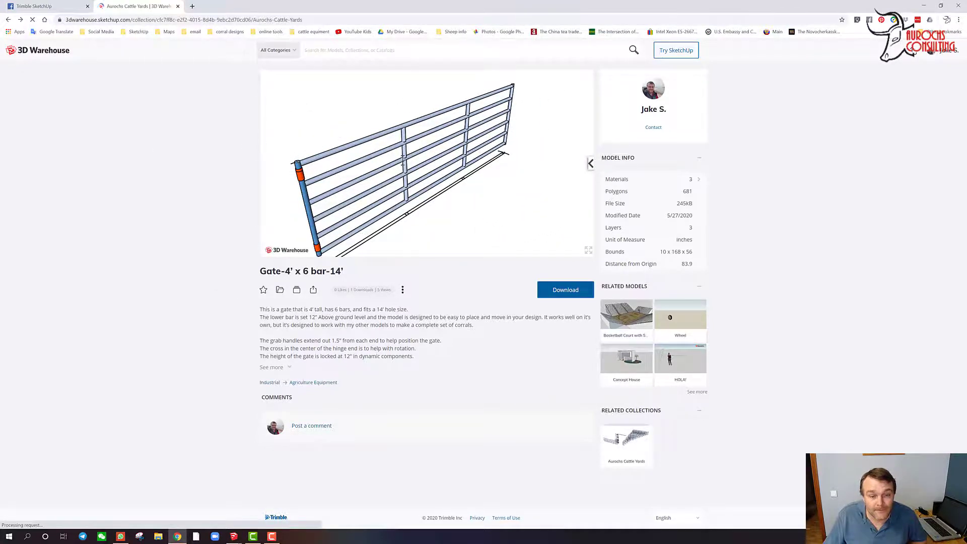
# Open the full details of the Post- 2 ⅞" x 5' model and load its 3D view.
pyautogui.scroll(-3, 461, 309)
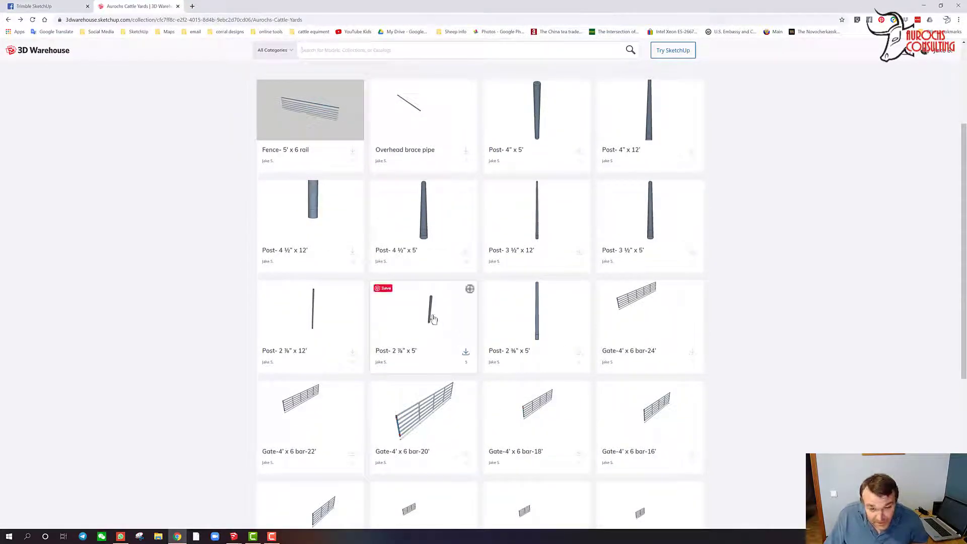
pyautogui.click(432, 318)
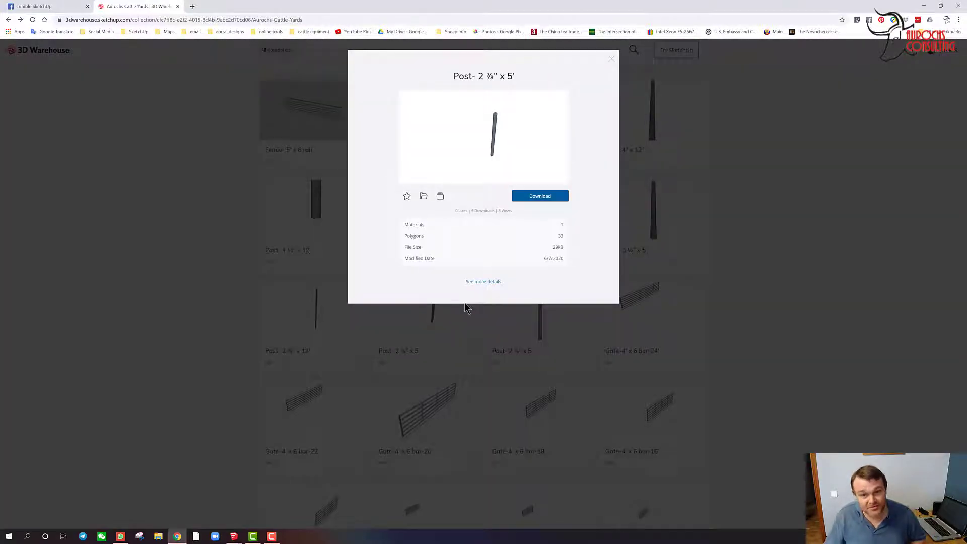
pyautogui.click(483, 281)
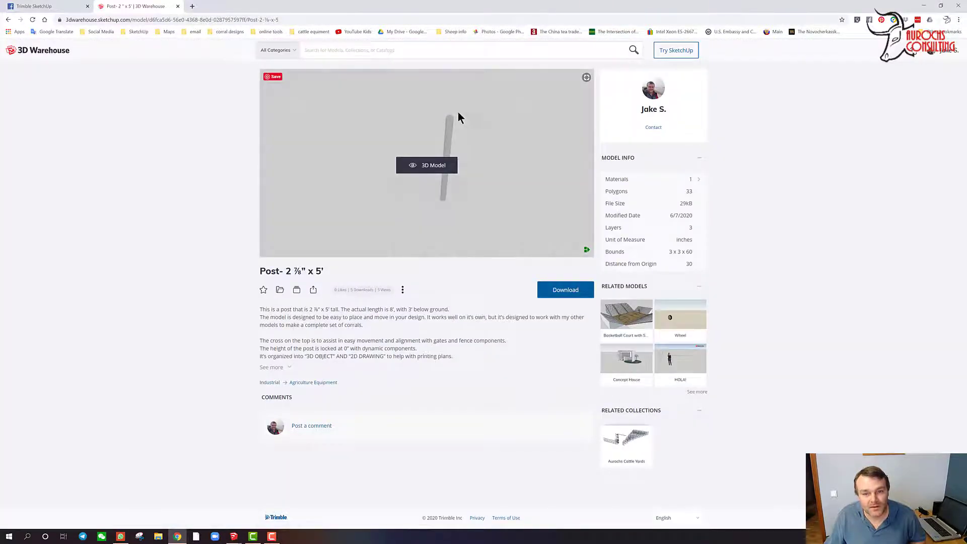
pyautogui.click(446, 167)
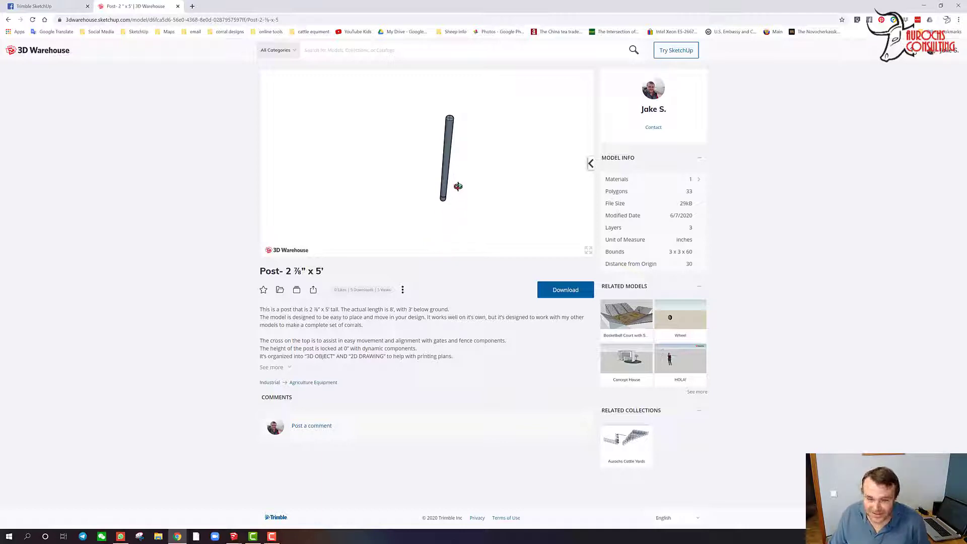
# Examine the post's top cross and its lower end in 3D, and return to the Aurochs Cattle Yards collection.
pyautogui.moveTo(452, 181); pyautogui.dragTo(442, 210)
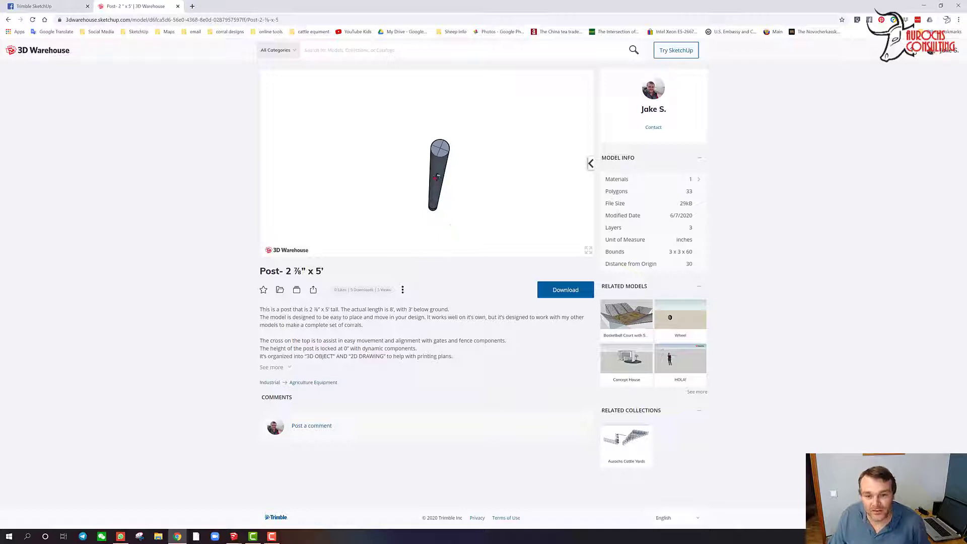
pyautogui.moveTo(436, 177); pyautogui.dragTo(437, 149)
pyautogui.scroll(3, 441, 134)
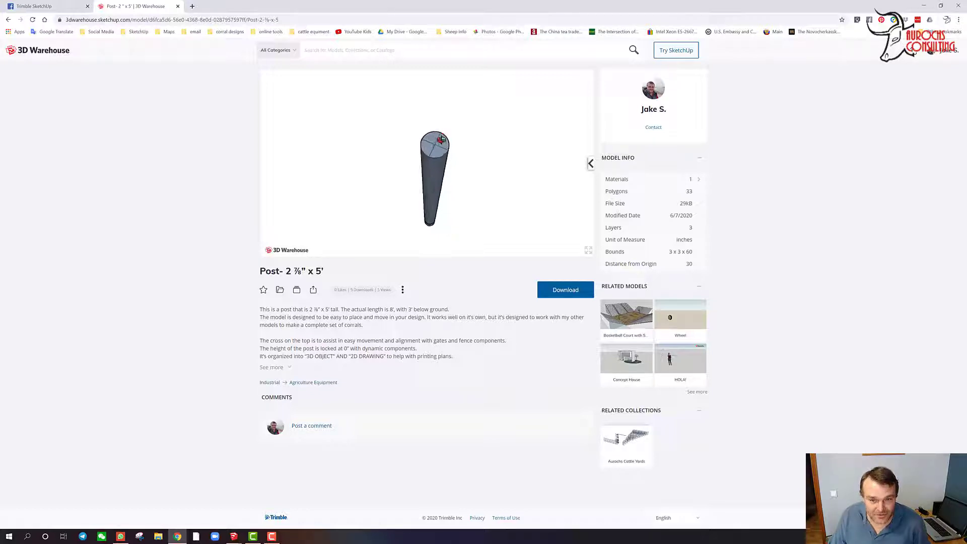
pyautogui.scroll(4, 435, 231)
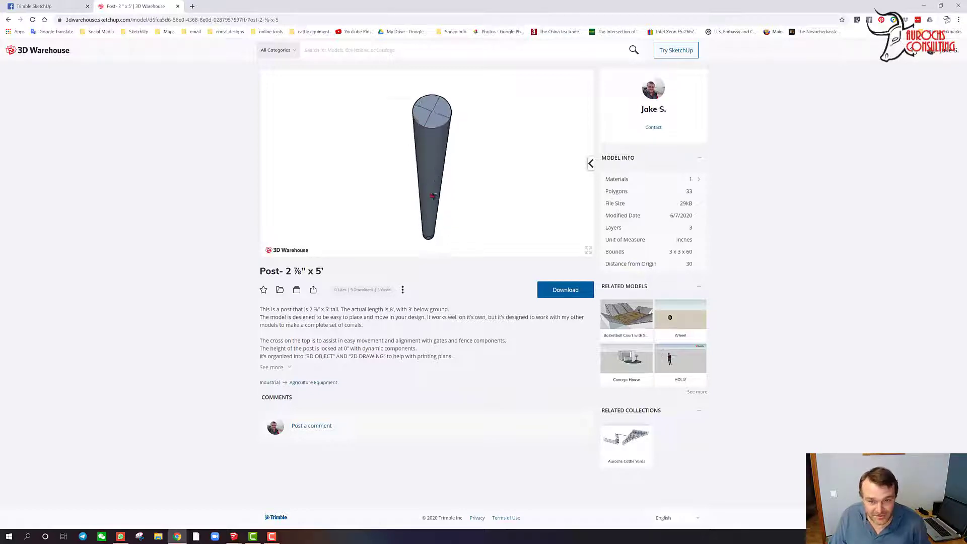
pyautogui.moveTo(433, 227); pyautogui.dragTo(440, 256)
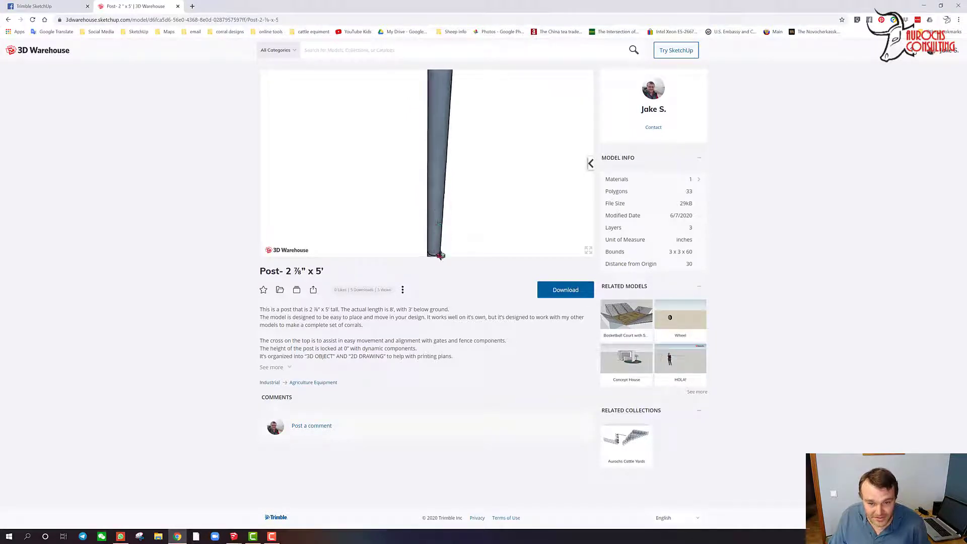
pyautogui.scroll(4, 434, 249)
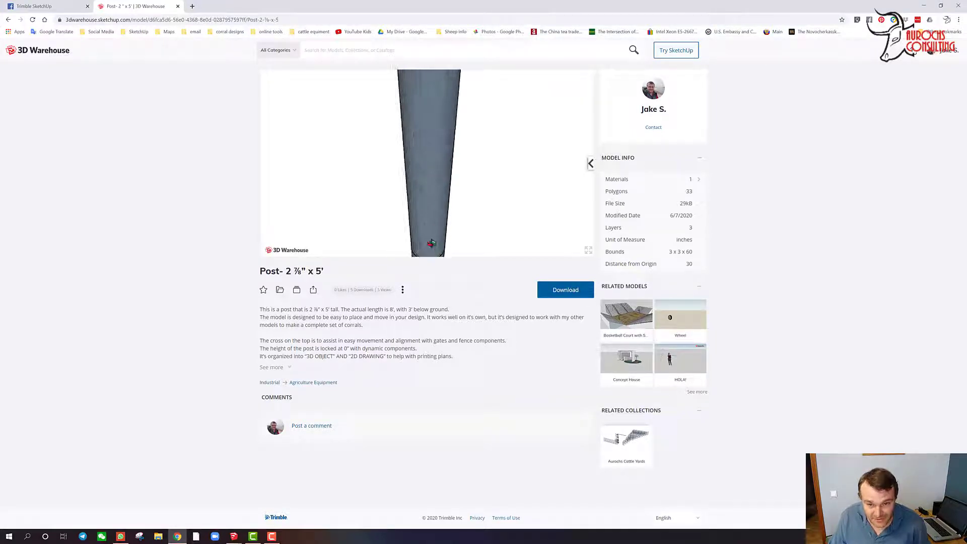
pyautogui.scroll(-5, 426, 244)
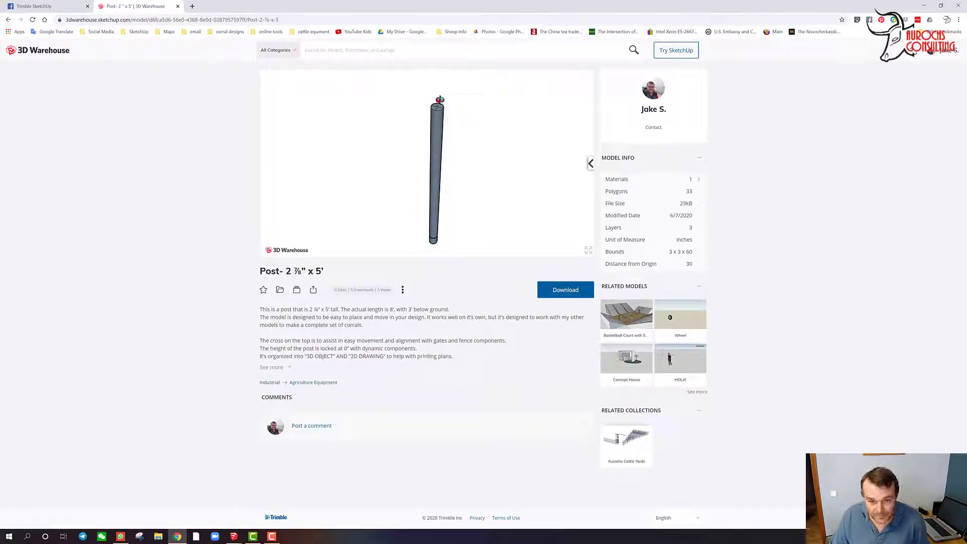
pyautogui.scroll(2, 437, 106)
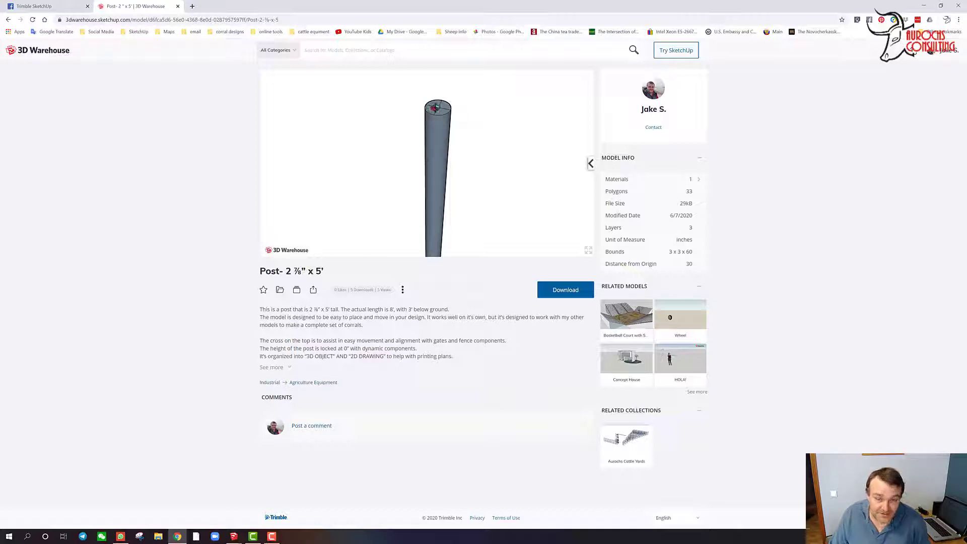
pyautogui.scroll(-2, 437, 122)
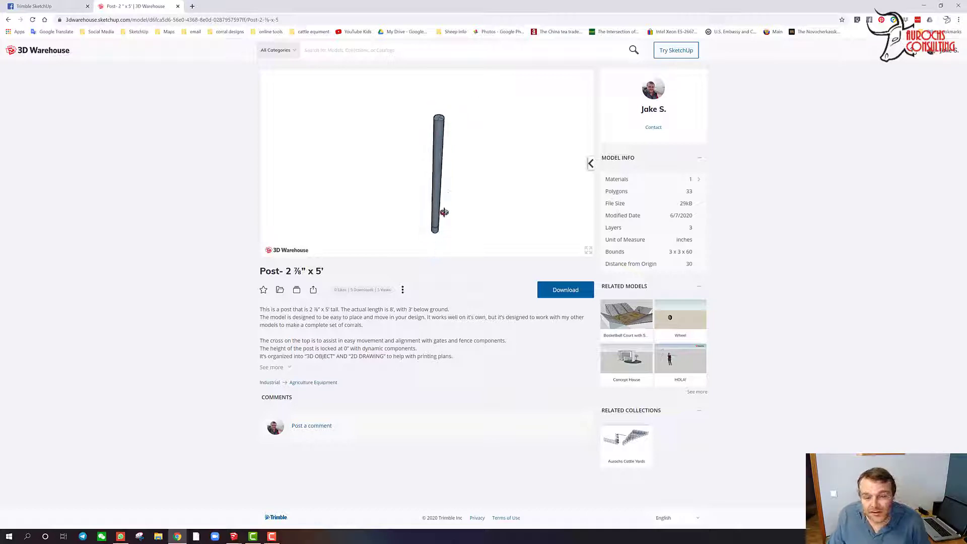
pyautogui.moveTo(440, 244); pyautogui.dragTo(471, 170)
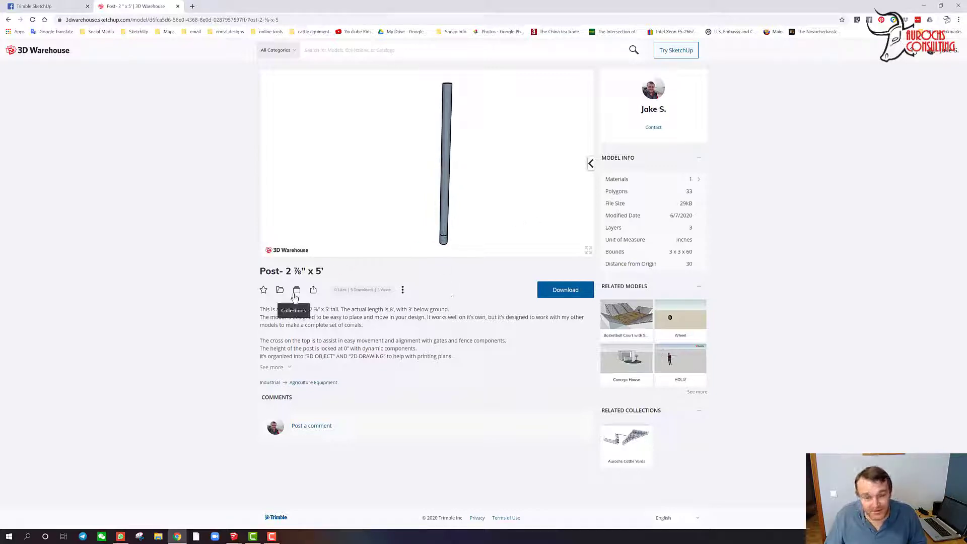
pyautogui.scroll(-3, 417, 174)
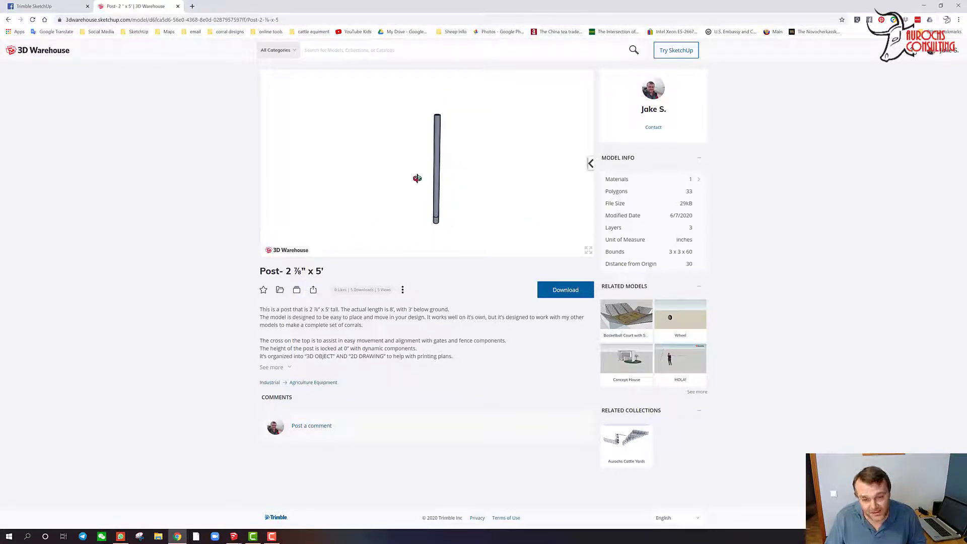
pyautogui.moveTo(419, 179); pyautogui.dragTo(453, 212)
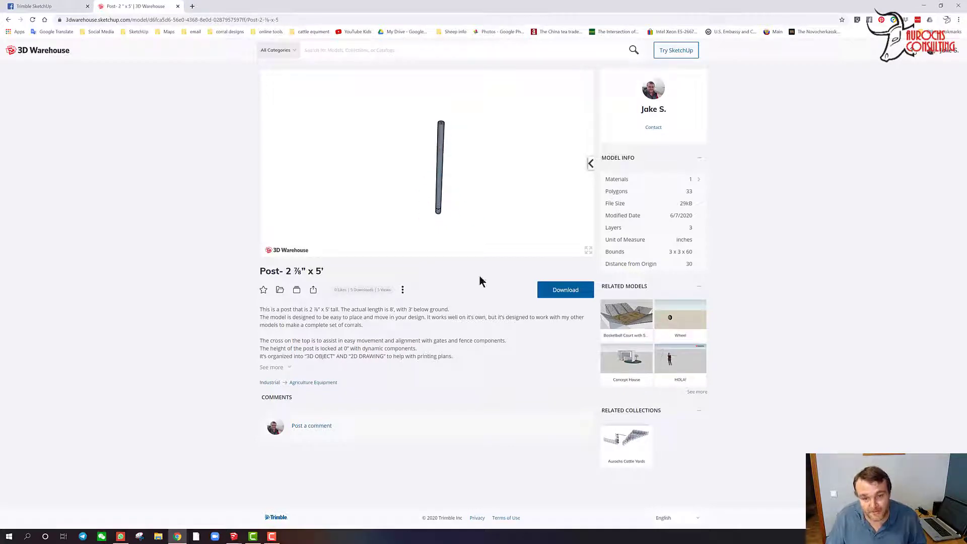
pyautogui.hotkey('alt', 'Left')
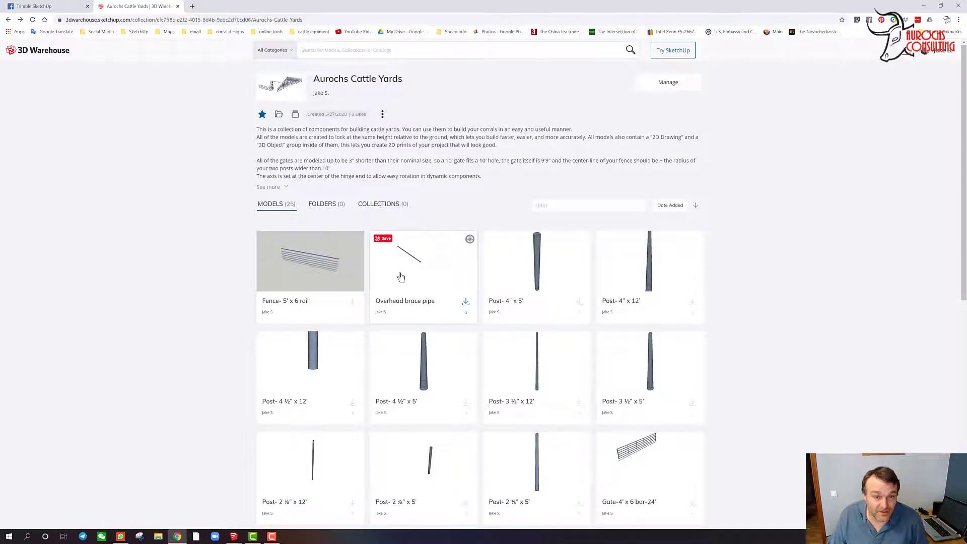
pyautogui.scroll(-1, 423, 212)
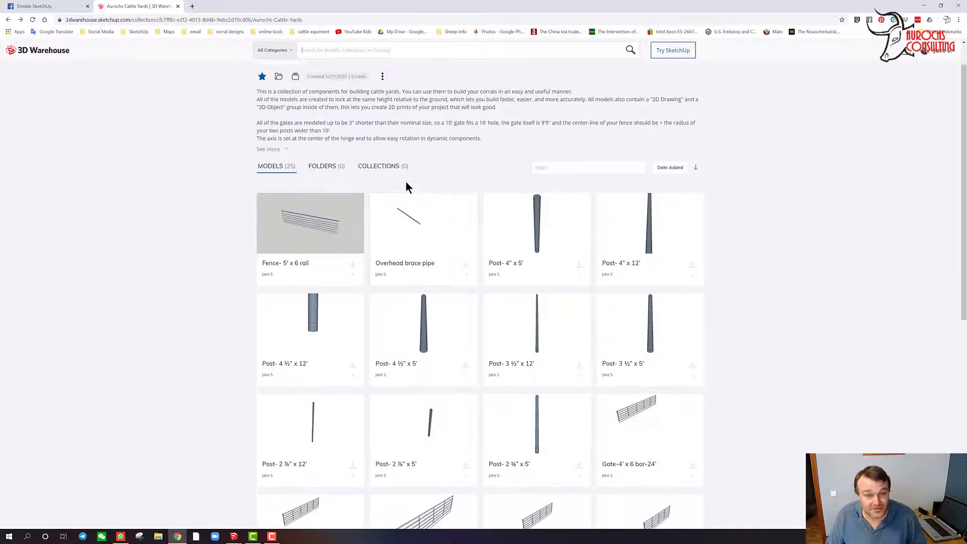
# Look through all the post and gate models in the Aurochs Cattle Yards collection and return to its description.
pyautogui.scroll(1, 405, 180)
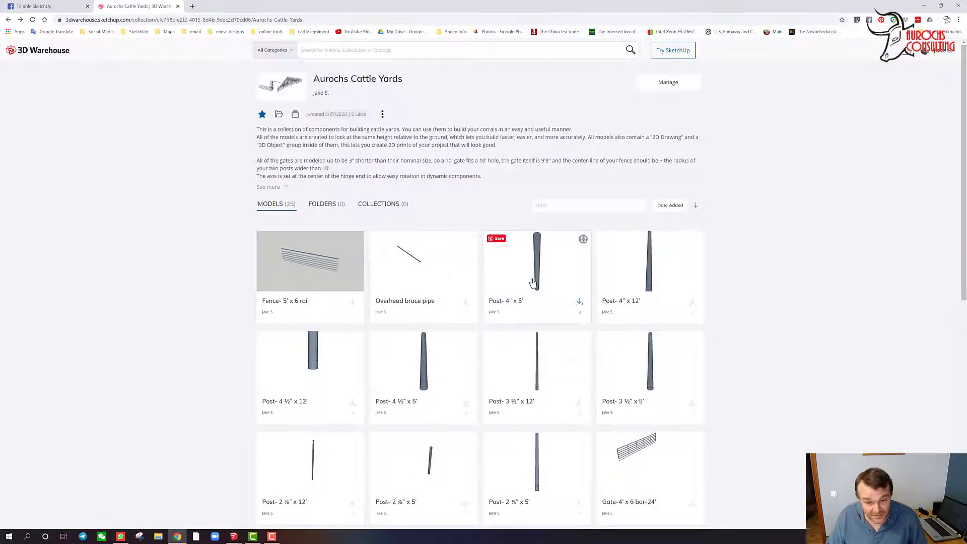
pyautogui.scroll(-1, 521, 263)
pyautogui.scroll(-5, 521, 263)
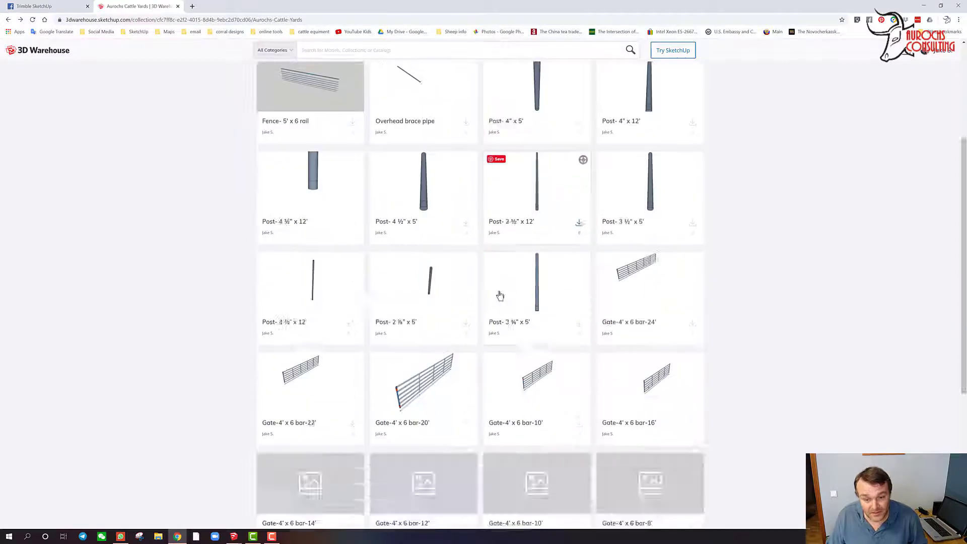
pyautogui.scroll(-3, 522, 276)
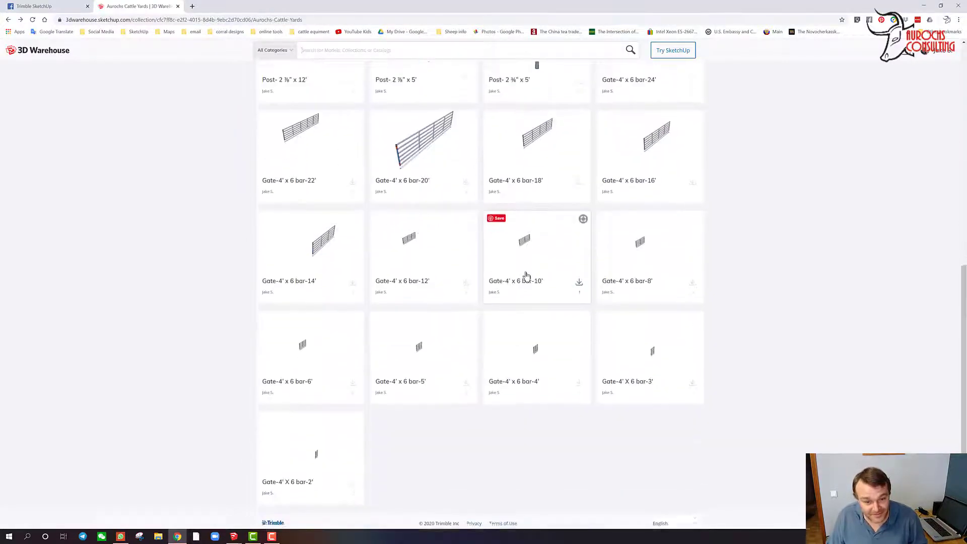
pyautogui.scroll(8, 528, 272)
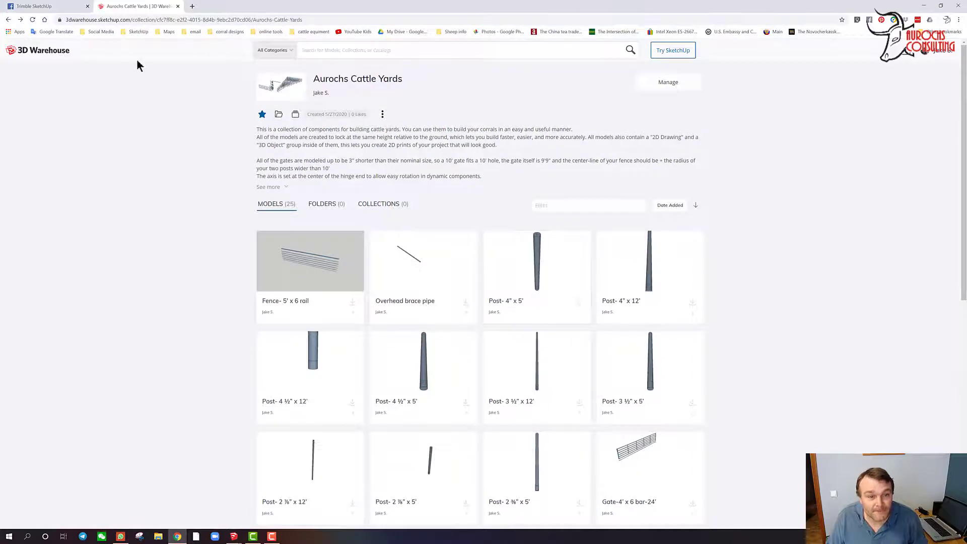
# Switch to SketchUp, try its window alongside the collection page, and restore it to full screen.
pyautogui.moveTo(240, 537)
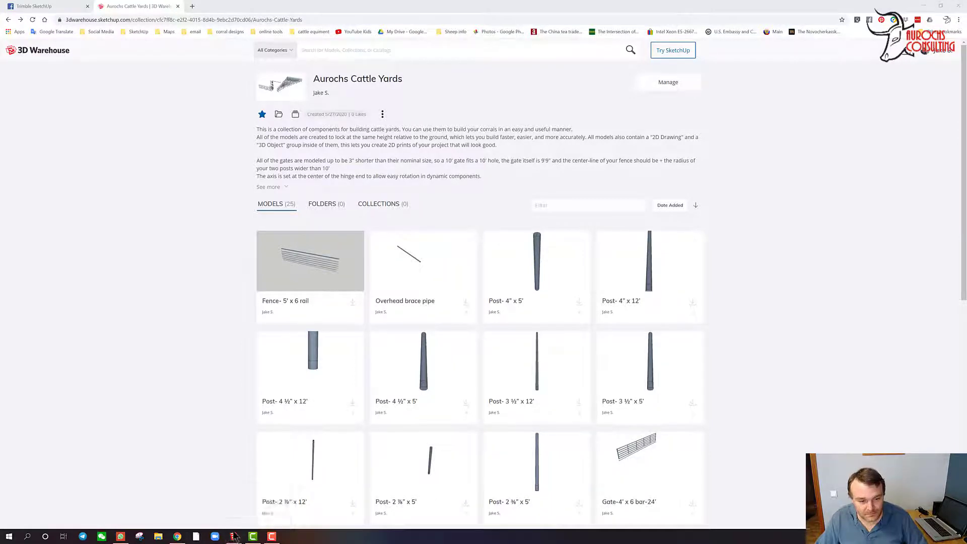
pyautogui.click(228, 516)
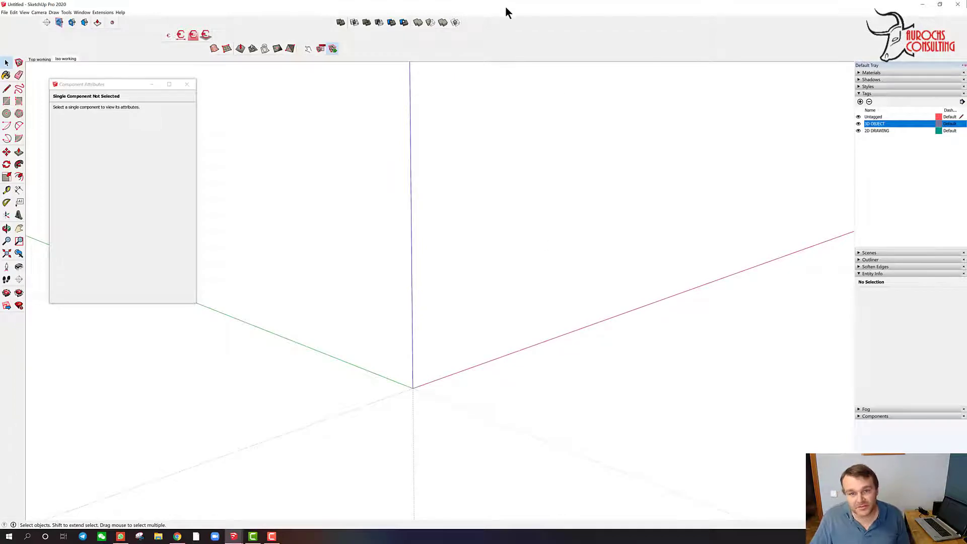
pyautogui.moveTo(504, 6)
pyautogui.mouseDown()
pyautogui.moveTo(502, 31)
pyautogui.moveTo(572, 161)
pyautogui.moveTo(671, 243)
pyautogui.moveTo(710, 255)
pyautogui.mouseUp()
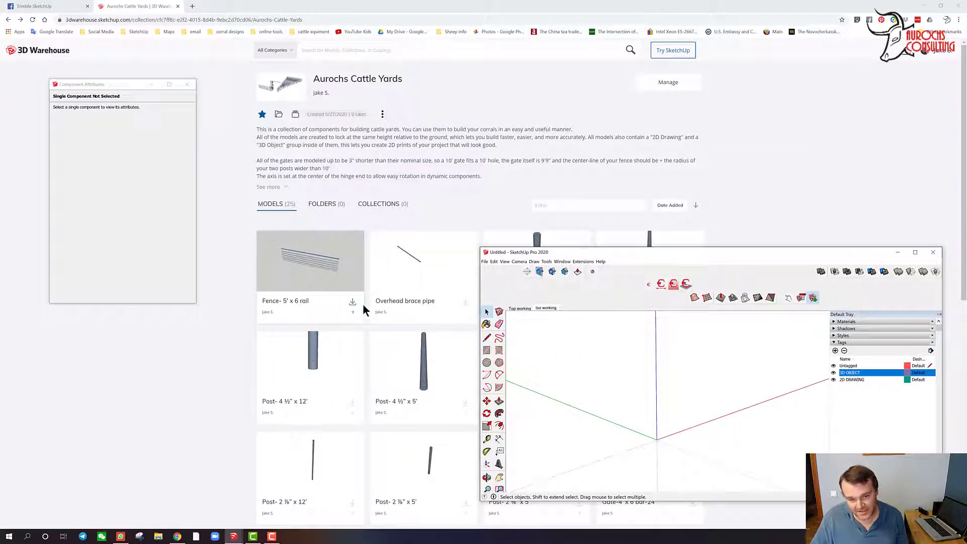
pyautogui.moveTo(358, 290)
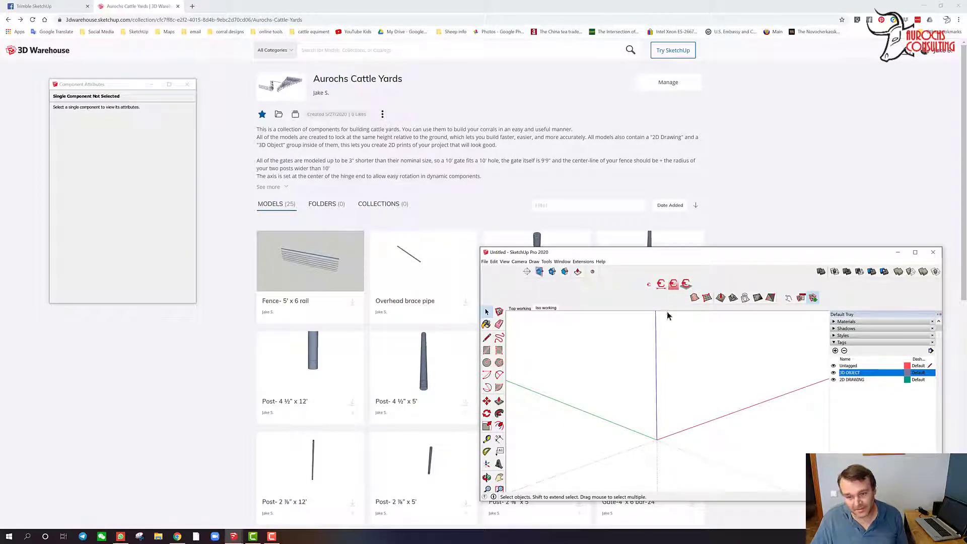
pyautogui.moveTo(675, 260)
pyautogui.mouseDown()
pyautogui.moveTo(531, 115)
pyautogui.moveTo(481, 1)
pyautogui.mouseUp()
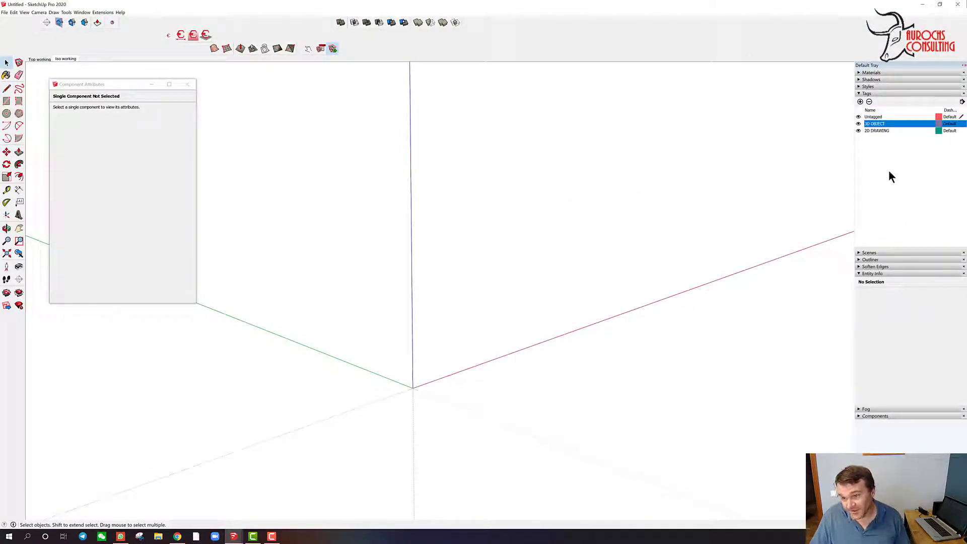
# Show only the Components browser in the tray, search it for "aurochs cattle yards" and open the Aurochs Cattle Yards collection.
pyautogui.click(864, 94)
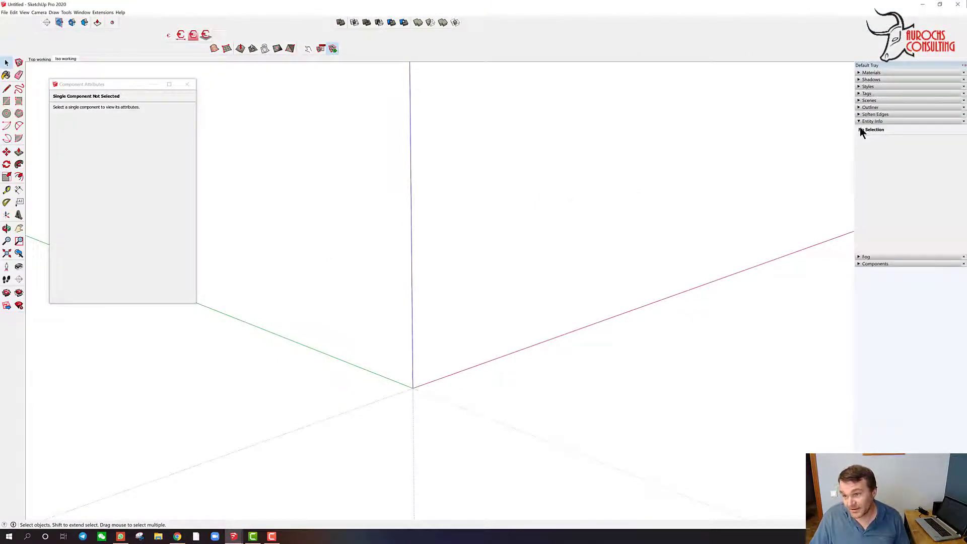
pyautogui.click(866, 122)
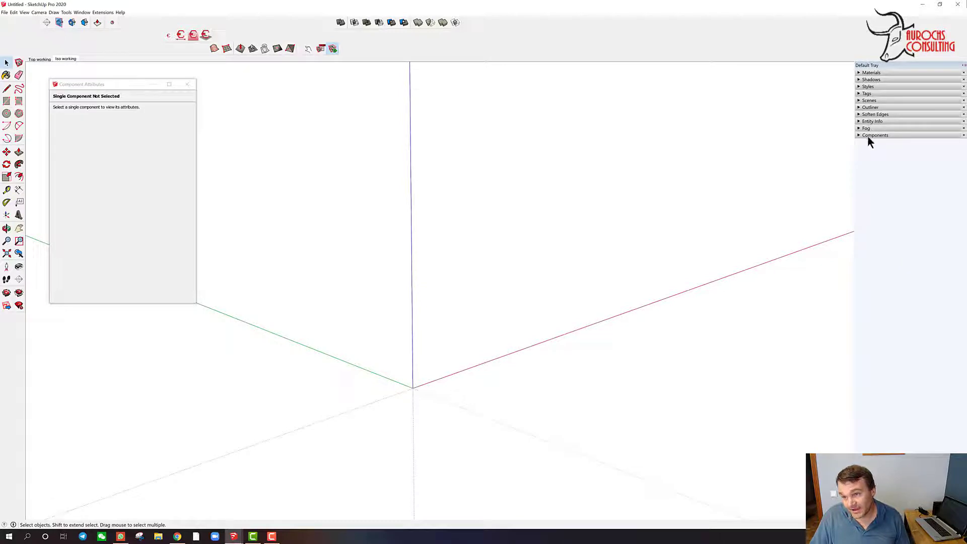
pyautogui.click(871, 135)
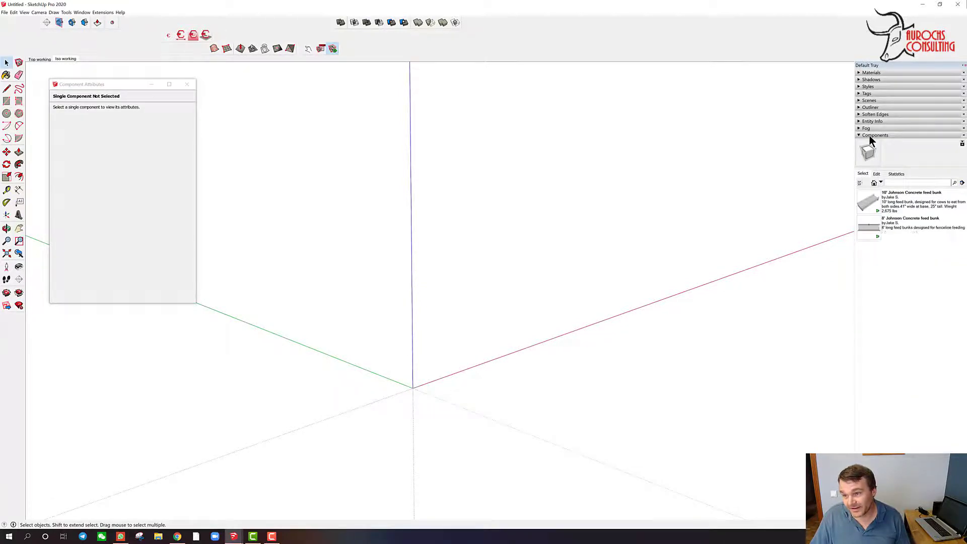
pyautogui.click(897, 183)
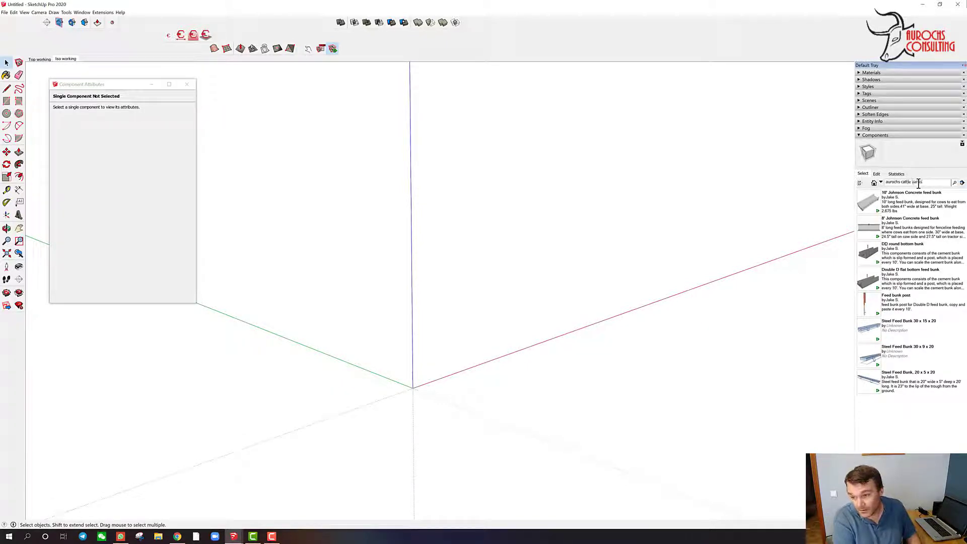
pyautogui.press('Return')
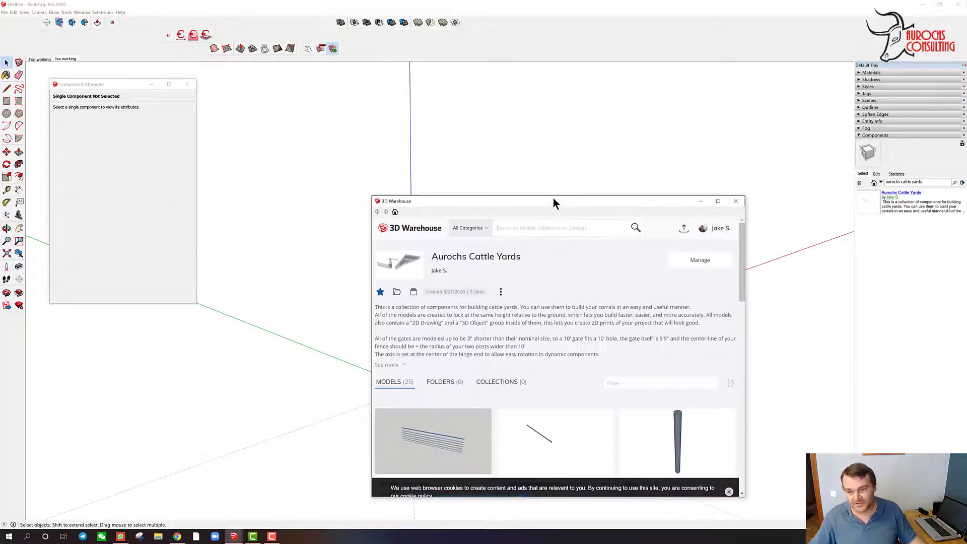
# Load the Post- 4 ½" x 12' from the collection directly into the model and place it beside the origin.
pyautogui.moveTo(553, 185); pyautogui.dragTo(644, 69)
pyautogui.scroll(-4, 649, 221)
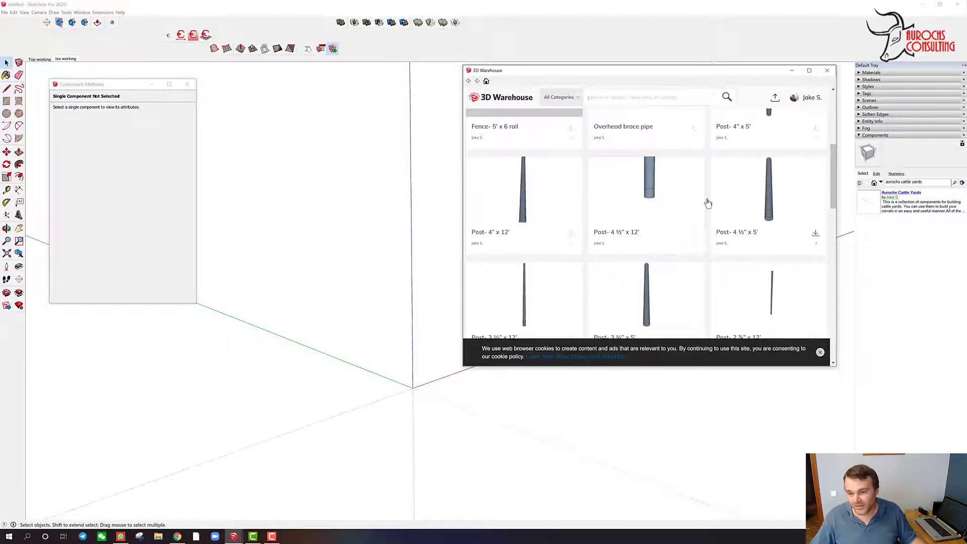
pyautogui.click(693, 235)
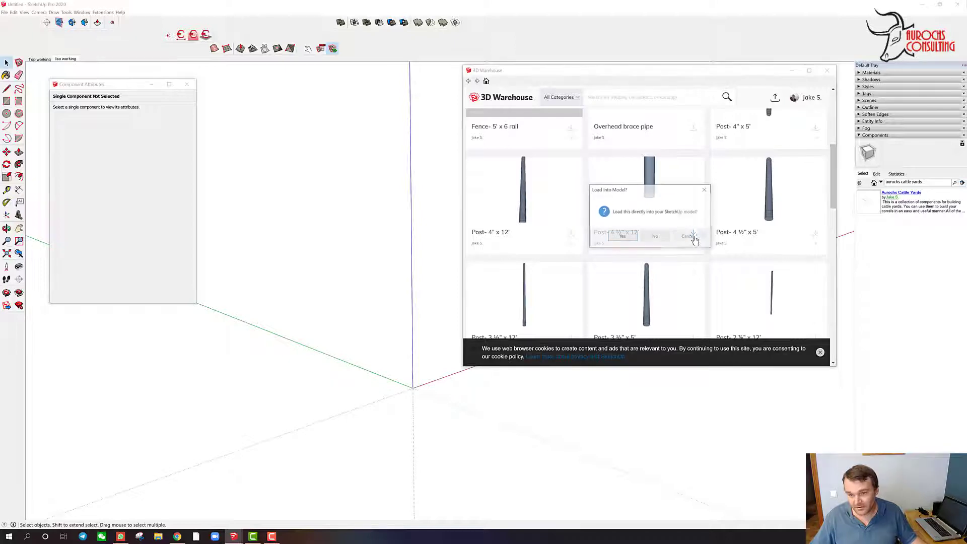
pyautogui.click(621, 237)
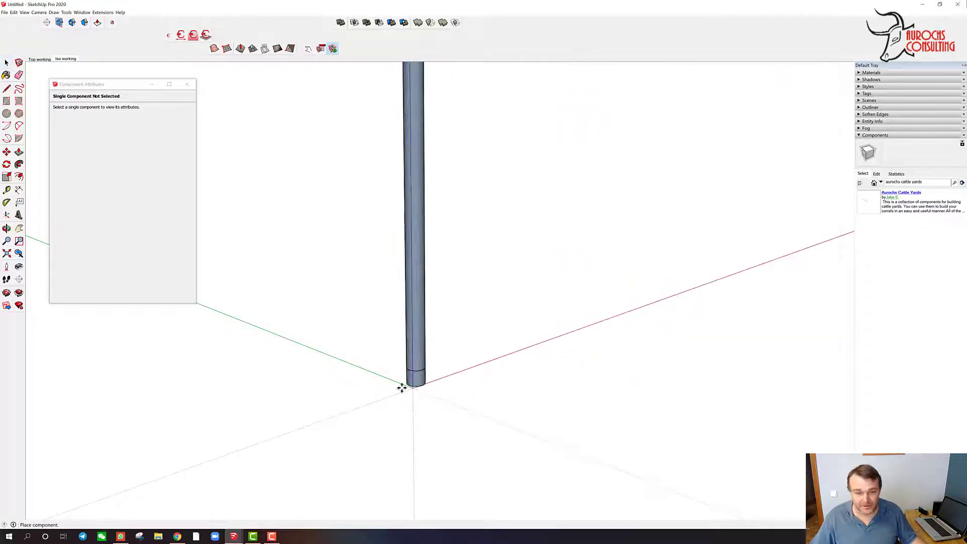
pyautogui.click(413, 387)
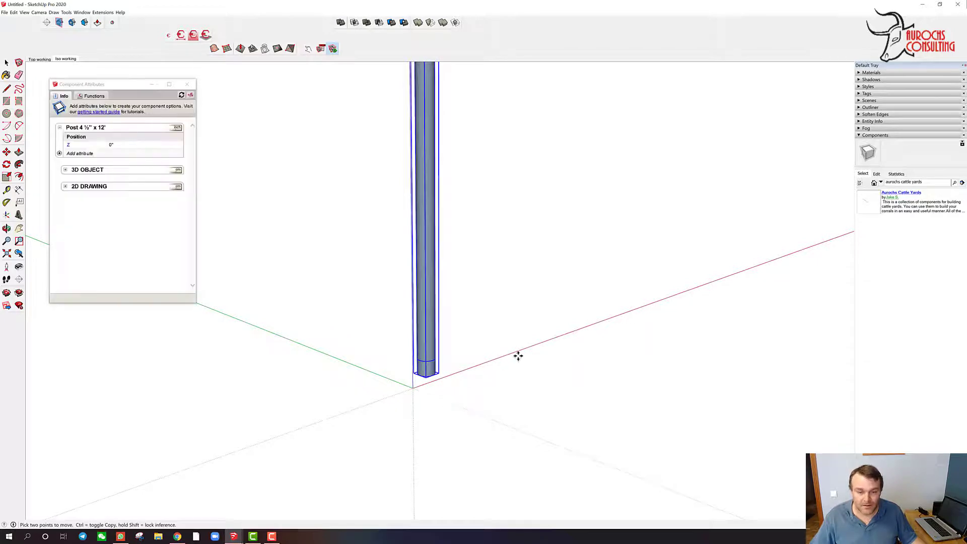
# Try to move the 12' post vertically from its ground-level position.
pyautogui.moveTo(518, 356); pyautogui.dragTo(413, 315, button='middle')
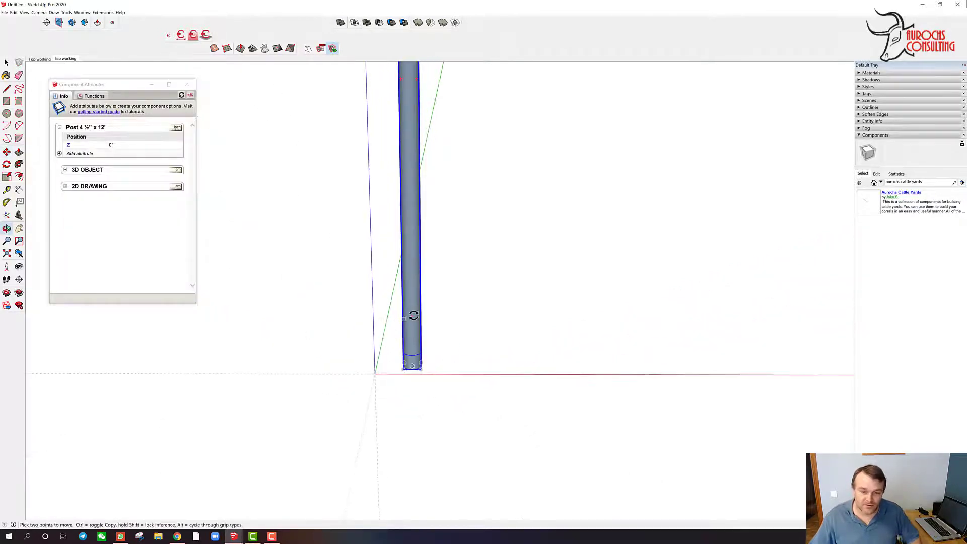
pyautogui.moveTo(482, 360); pyautogui.dragTo(400, 362, button='middle')
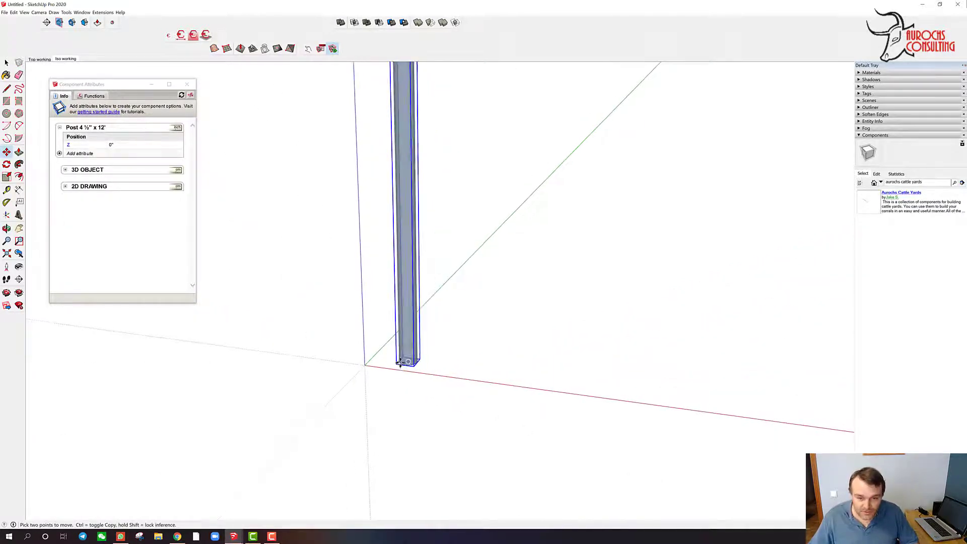
pyautogui.scroll(3, 400, 362)
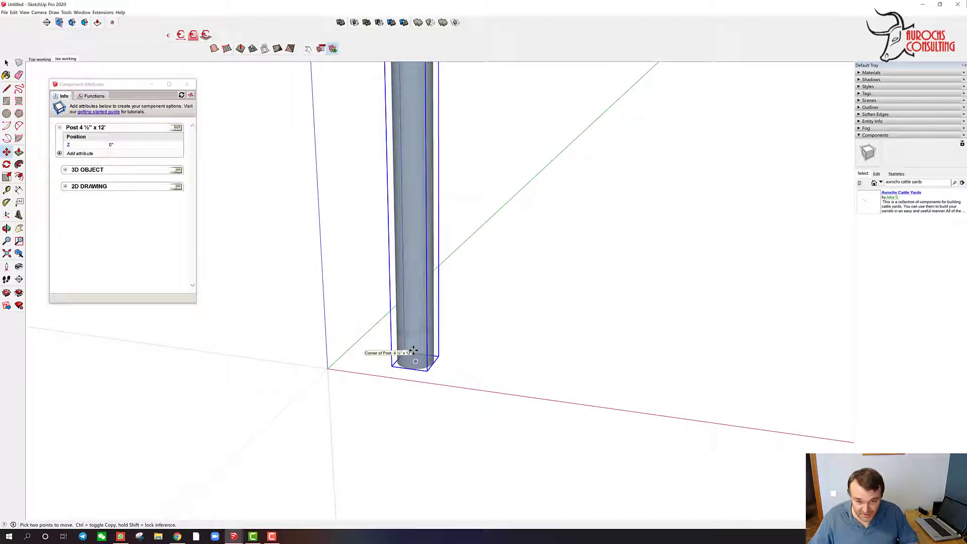
pyautogui.click(413, 350)
pyautogui.press('Escape')
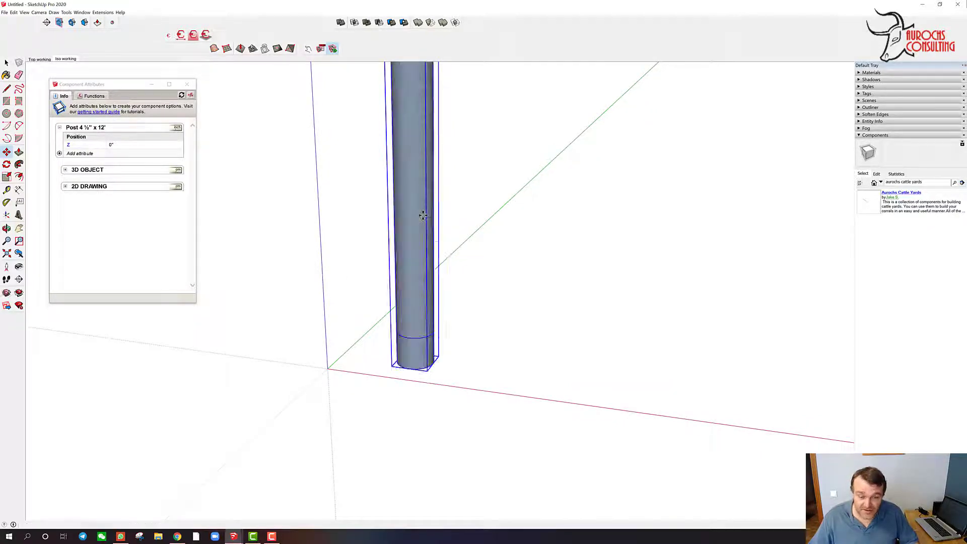
pyautogui.click(426, 202)
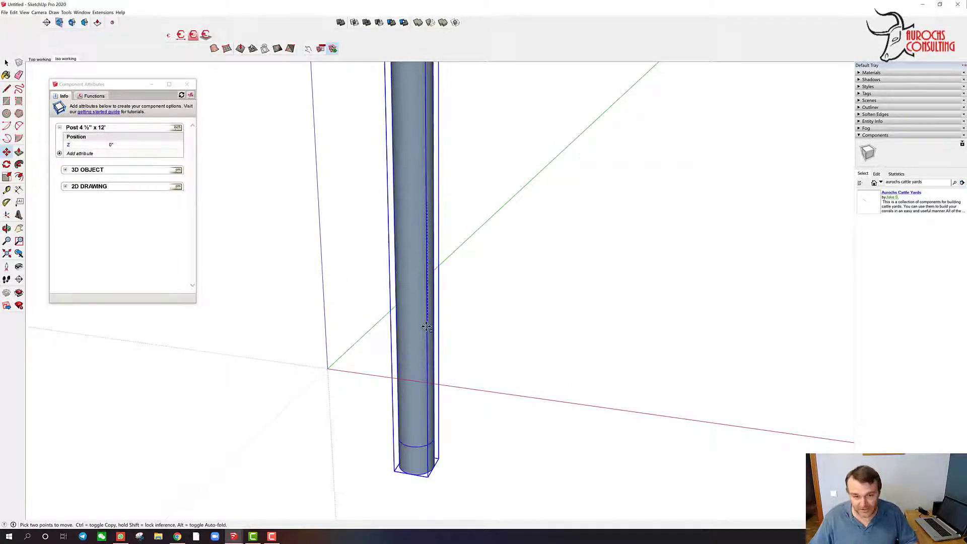
pyautogui.press('Escape')
pyautogui.moveTo(269, 400); pyautogui.dragTo(513, 311, button='middle')
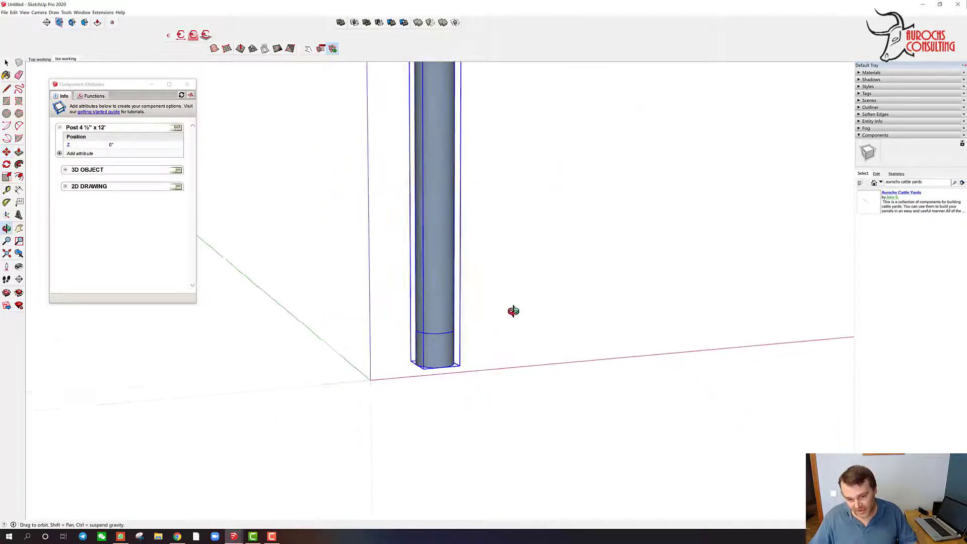
pyautogui.click(438, 364)
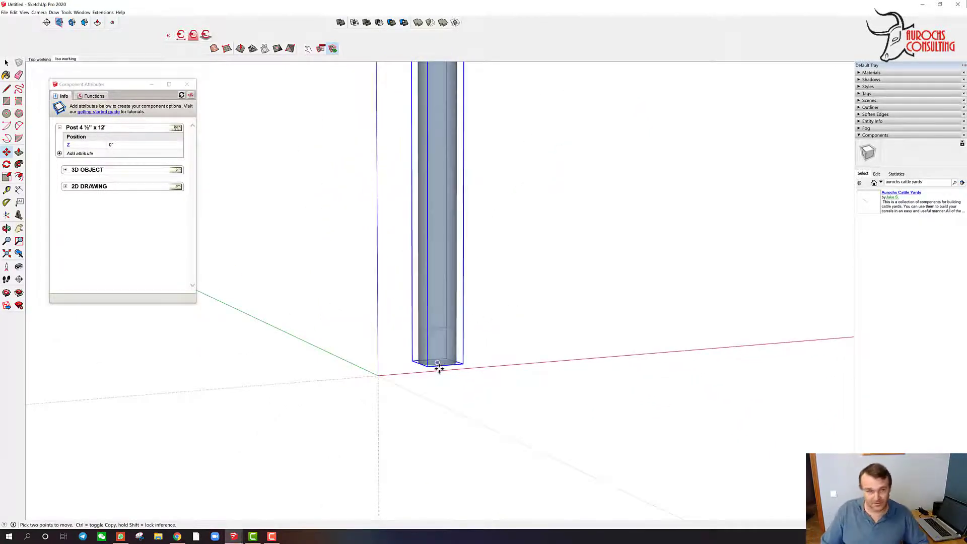
# Reopen the post's component attributes to review its Z position, and examine the post's base from several angles.
pyautogui.click(333, 49)
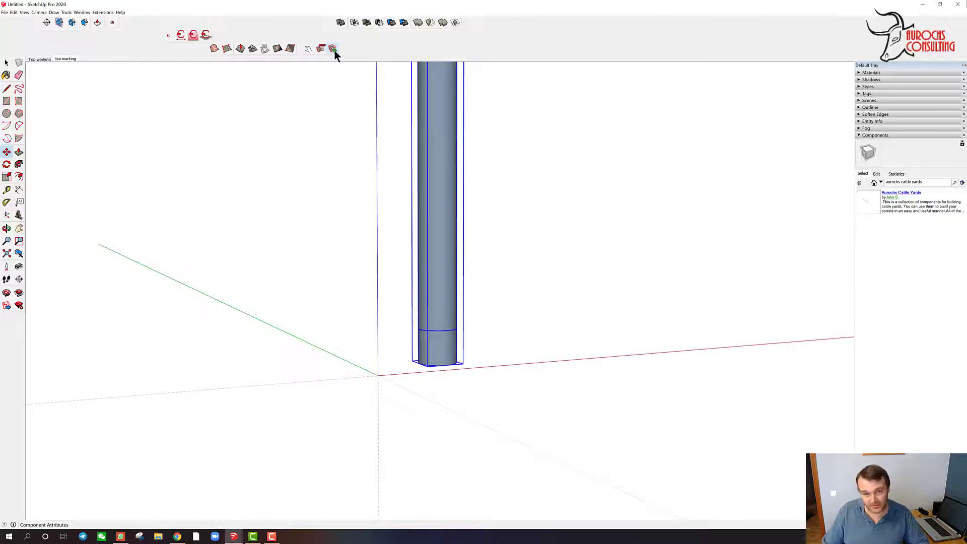
pyautogui.click(335, 50)
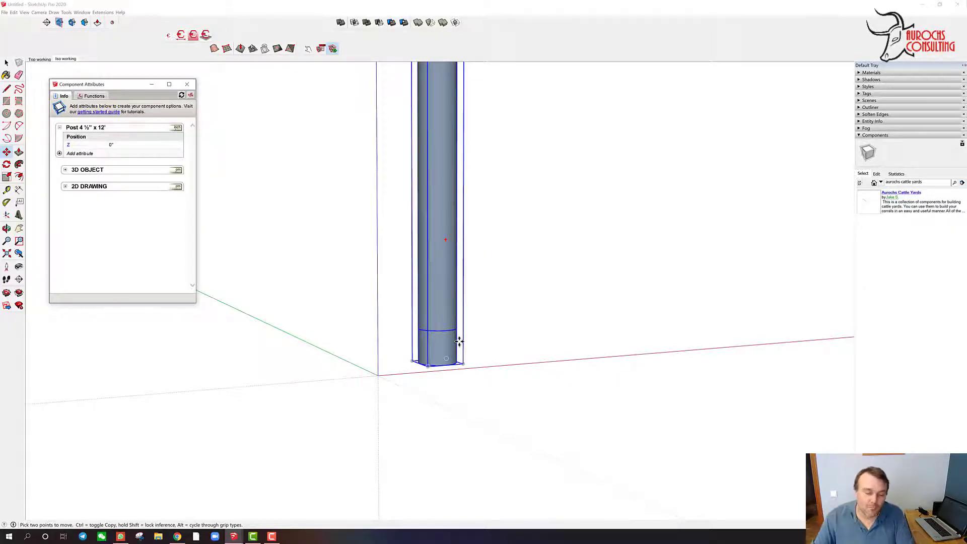
pyautogui.moveTo(483, 361); pyautogui.dragTo(394, 285, button='middle')
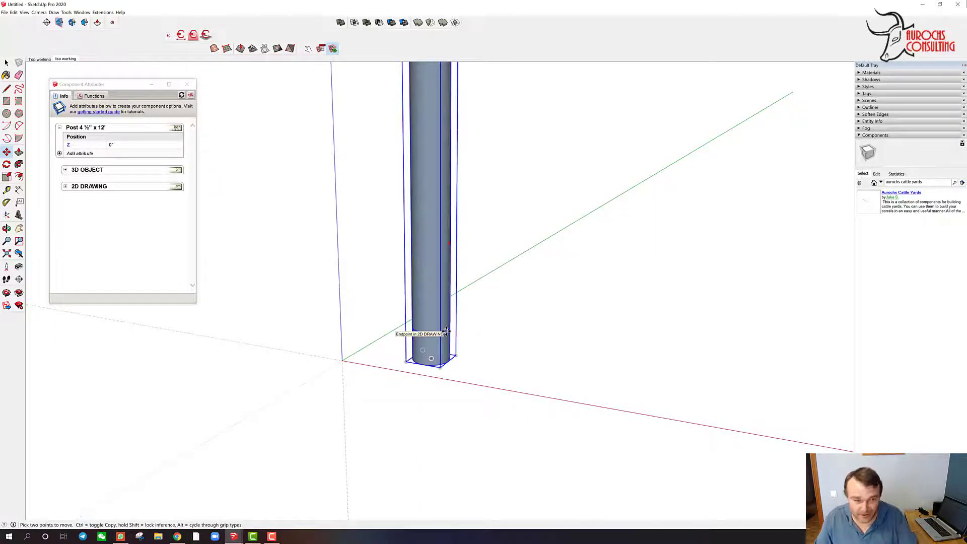
pyautogui.moveTo(375, 283); pyautogui.dragTo(648, 304, button='middle')
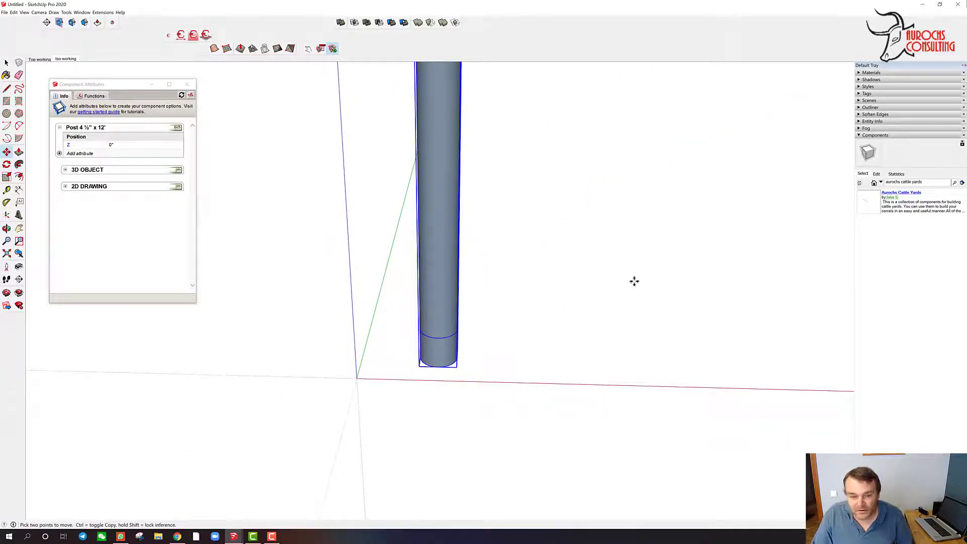
pyautogui.moveTo(461, 330); pyautogui.dragTo(458, 320, button='middle')
pyautogui.moveTo(550, 303); pyautogui.dragTo(494, 336, button='middle')
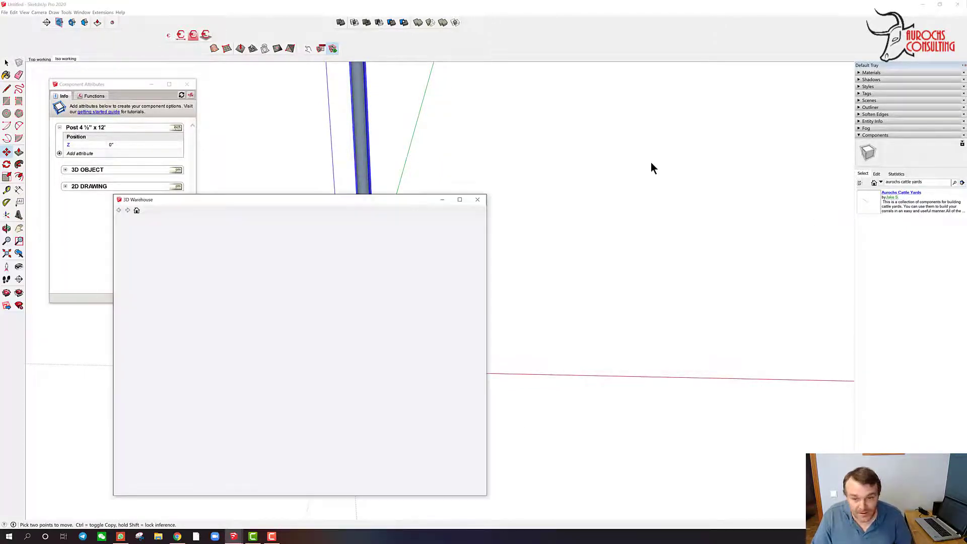
# Load Gate-4' x 6 bar-12' from the Aurochs Cattle Yards collection directly into the model and place its hinge end next to the post.
pyautogui.scroll(-5, 735, 347)
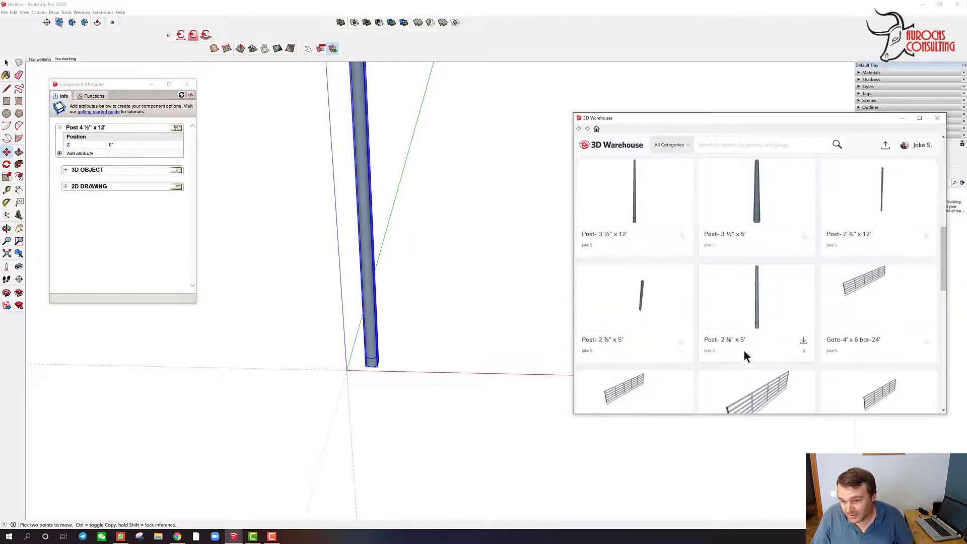
pyautogui.scroll(-5, 753, 347)
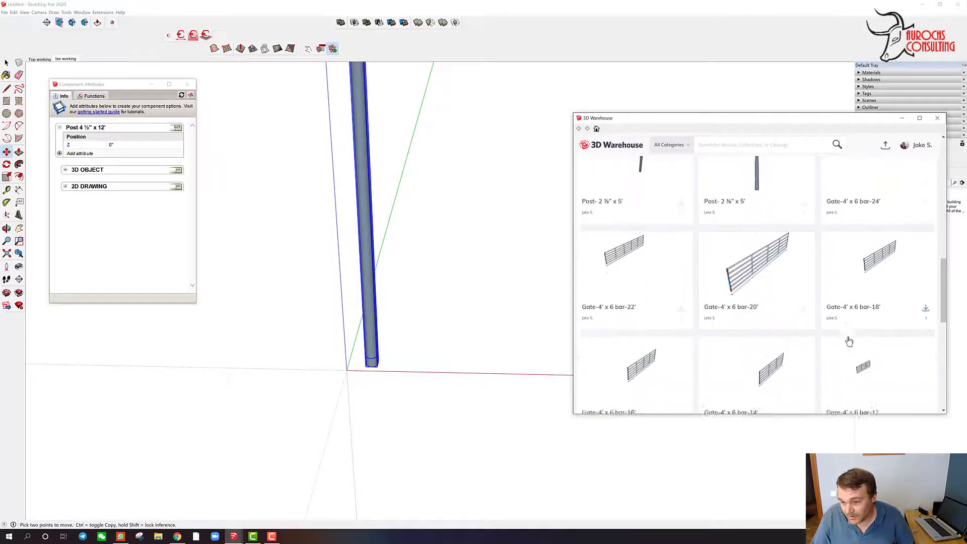
pyautogui.click(926, 291)
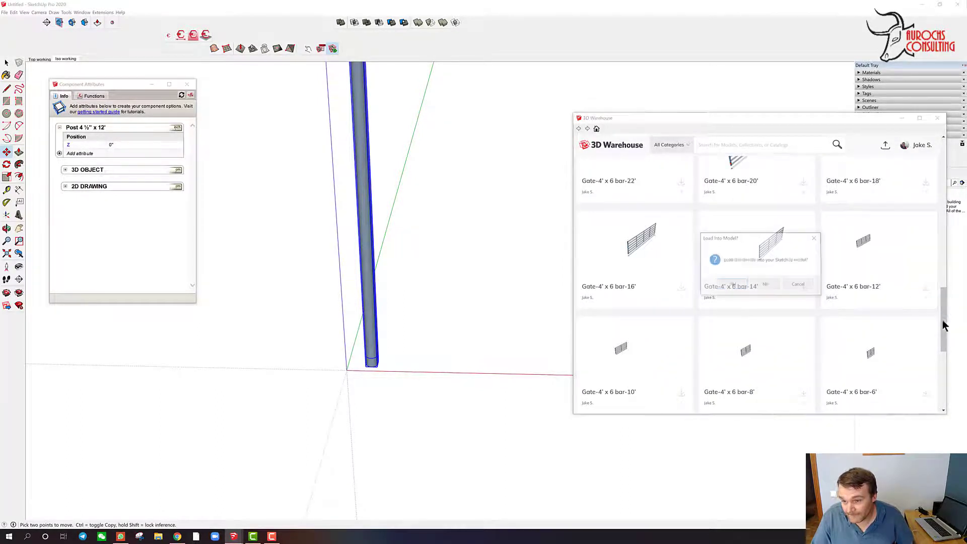
pyautogui.click(738, 283)
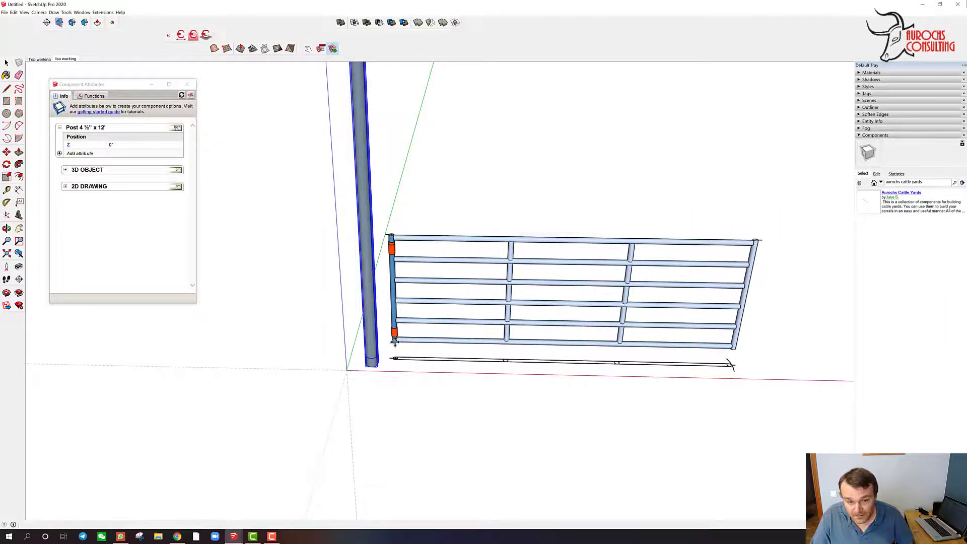
pyautogui.click(388, 350)
pyautogui.moveTo(411, 342)
pyautogui.mouseDown(button='middle')
pyautogui.moveTo(432, 195)
pyautogui.moveTo(363, 323)
pyautogui.moveTo(398, 336)
pyautogui.mouseUp(button='middle')
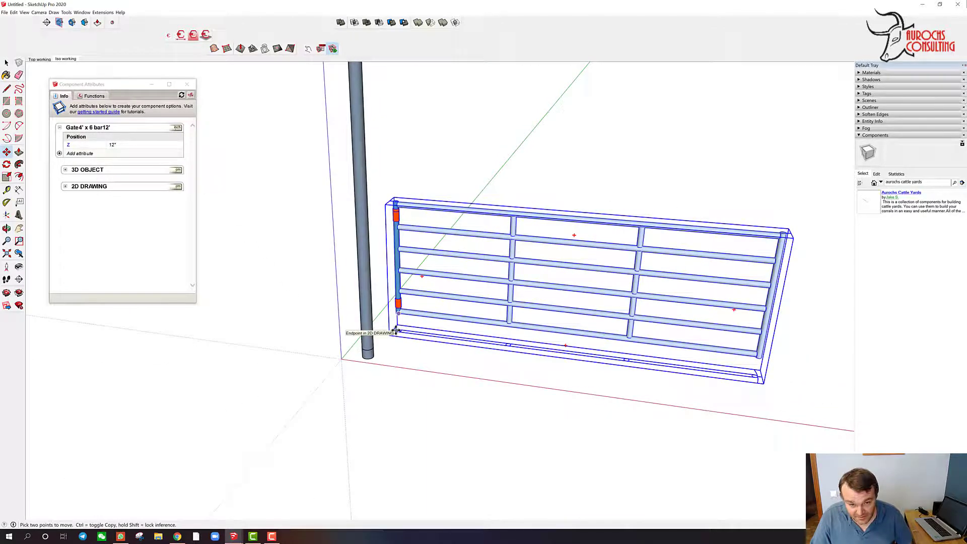
# Move the gate by its lower hinge-end corner closer to the base of the 12' post.
pyautogui.click(398, 336)
pyautogui.click(380, 352)
pyautogui.moveTo(386, 348); pyautogui.dragTo(453, 279, button='middle')
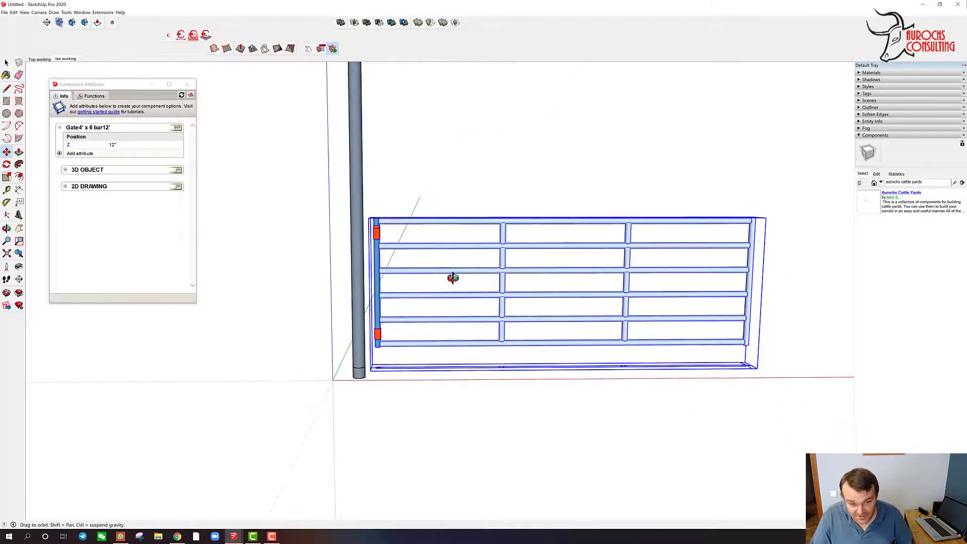
# Measure the vertical distance from the post's base to the bottom of the gate's hinge end, and open the model information.
pyautogui.scroll(4, 376, 368)
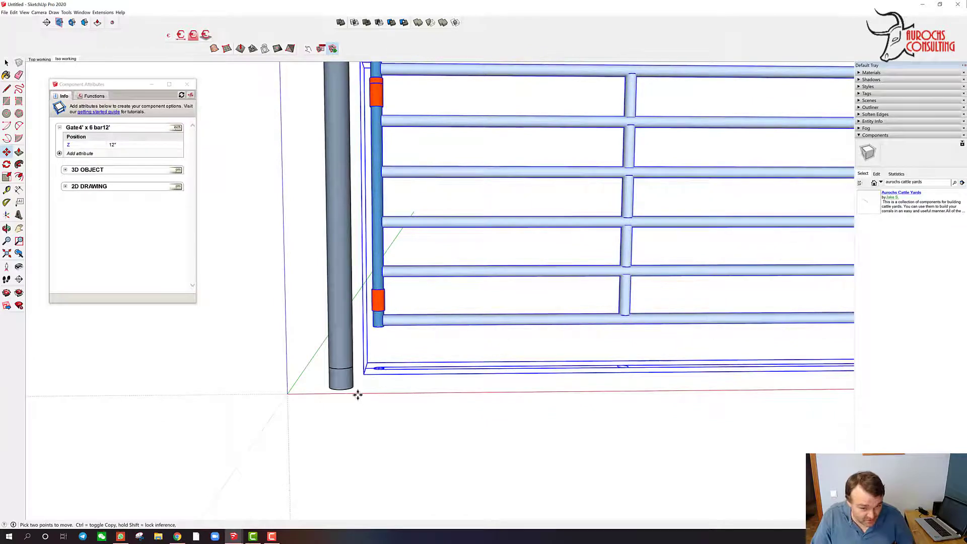
pyautogui.press('t')
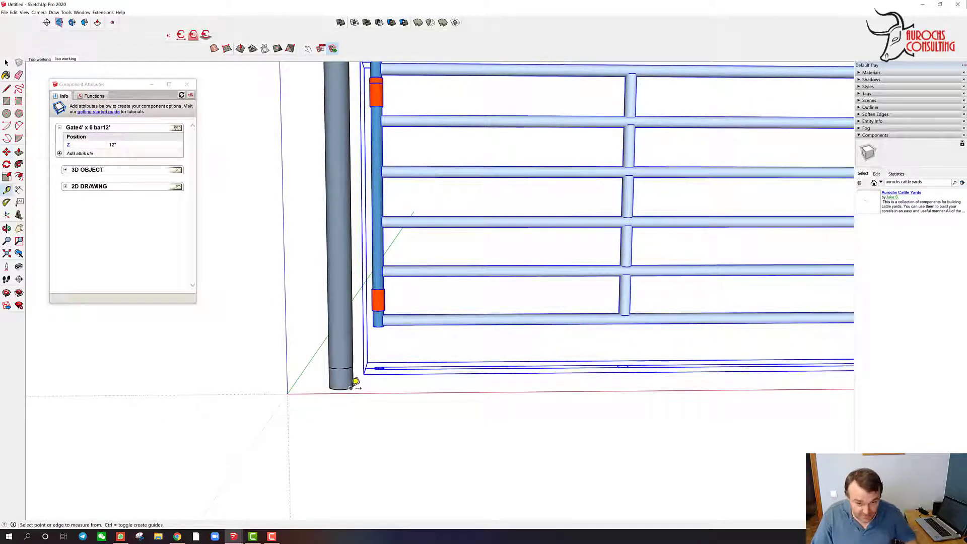
pyautogui.click(351, 387)
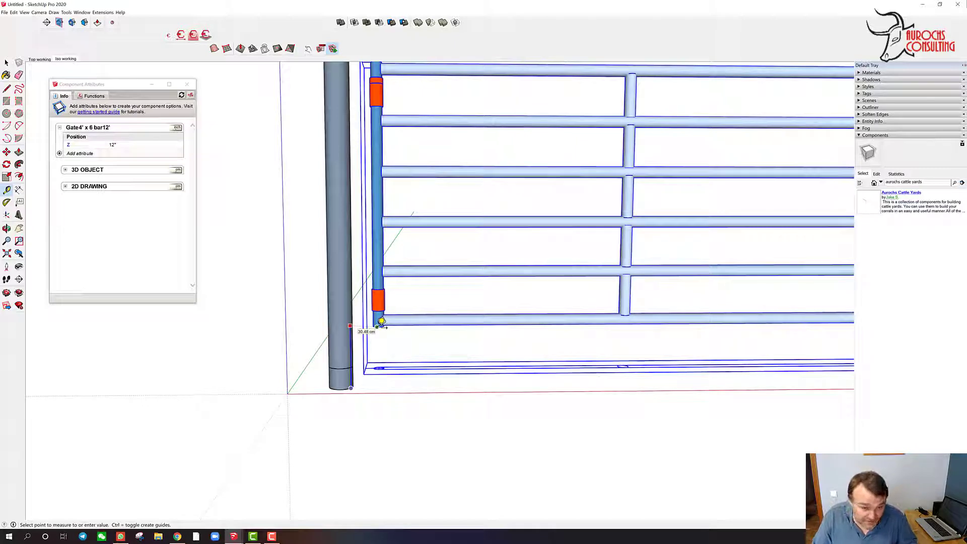
pyautogui.press('space')
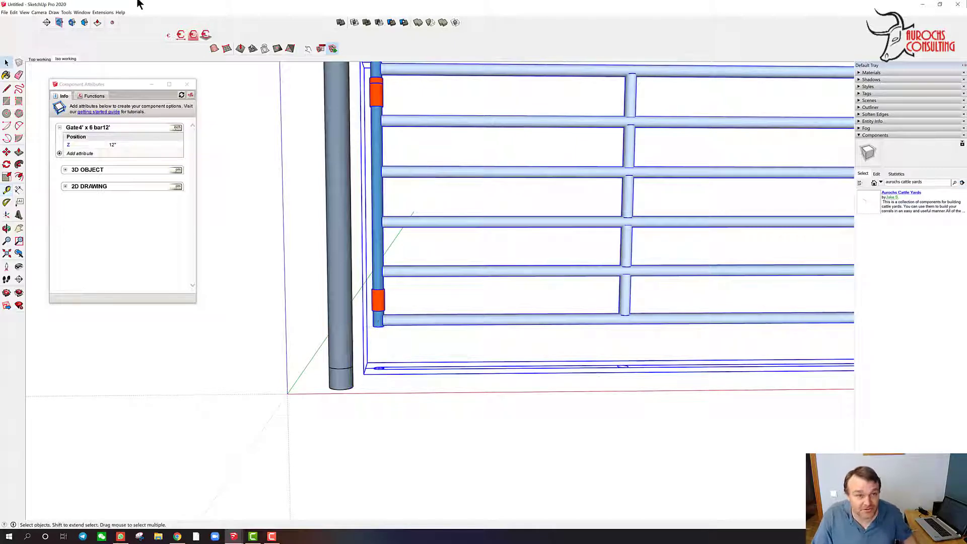
pyautogui.click(81, 12)
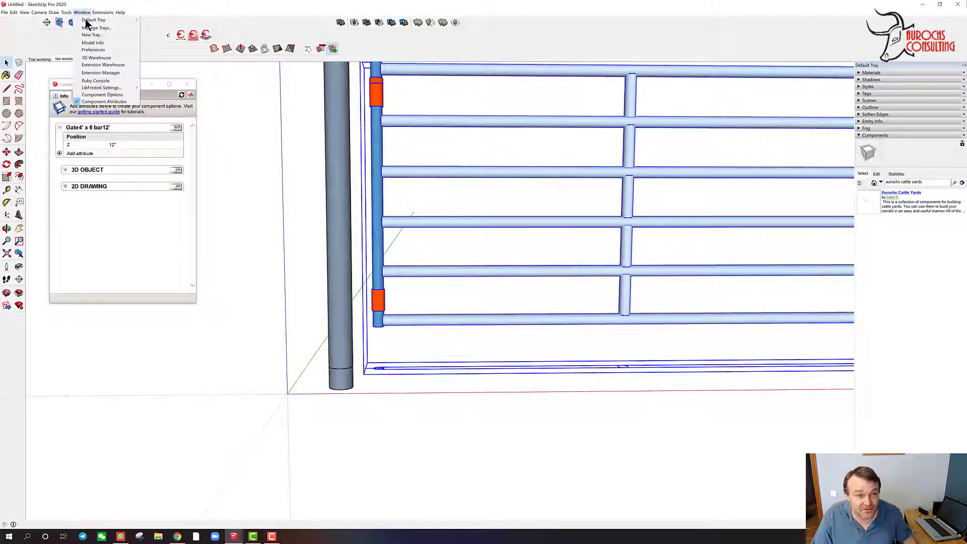
pyautogui.click(107, 44)
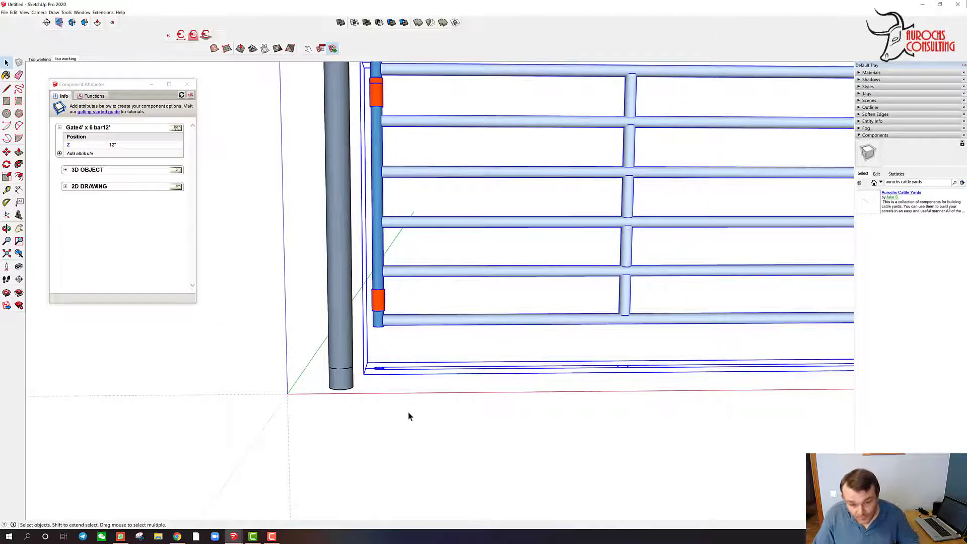
# Load Fence- 5' x 6 rail from the Aurochs Cattle Yards collection directly into the model and place it across the post and gate.
pyautogui.click(550, 306)
pyautogui.scroll(-7, 541, 292)
pyautogui.keyDown('shift'); pyautogui.moveTo(754, 277); pyautogui.dragTo(549, 334, button='middle'); pyautogui.keyUp('shift')
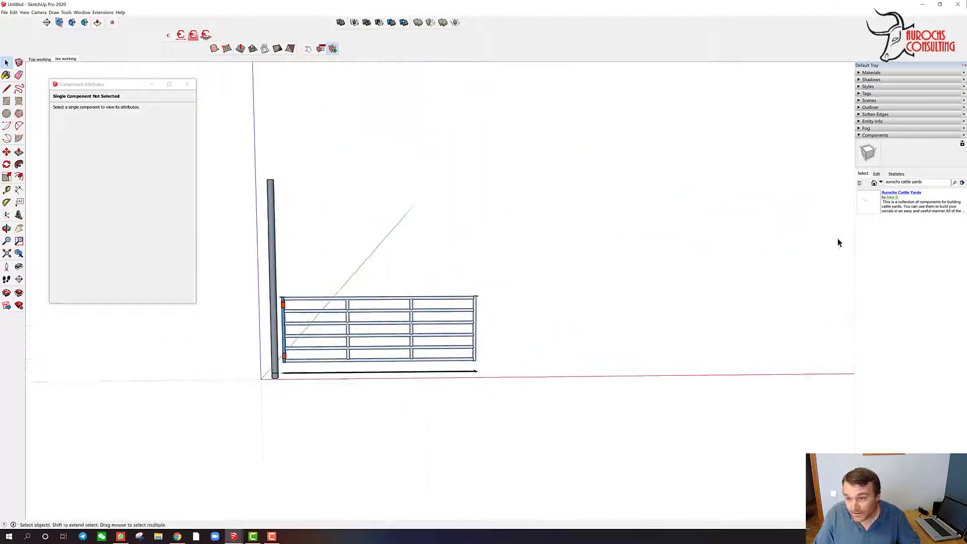
pyautogui.click(890, 194)
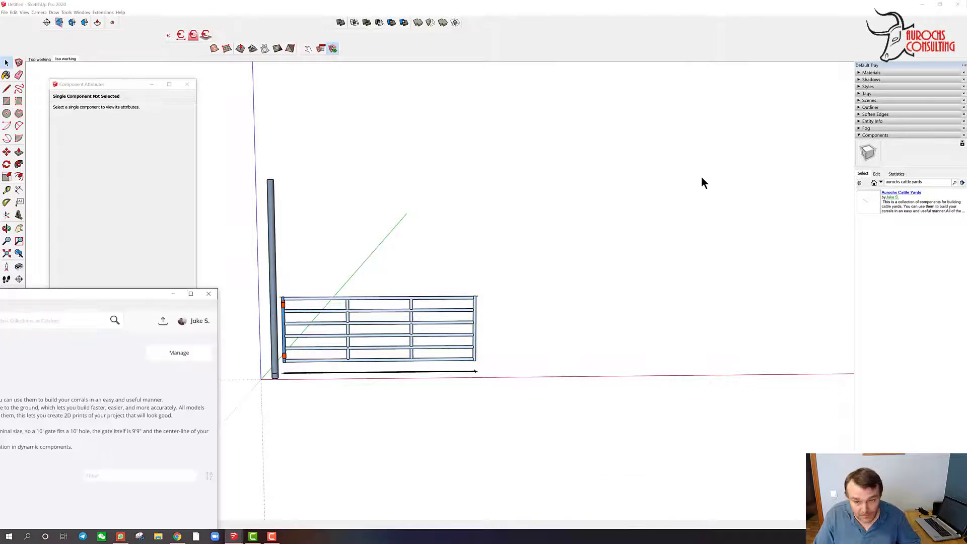
pyautogui.click(493, 391)
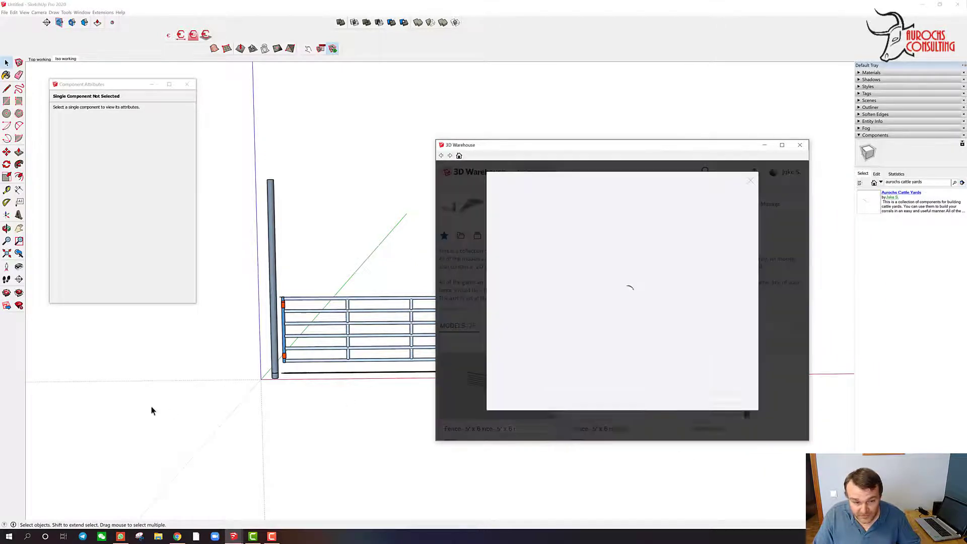
pyautogui.click(685, 319)
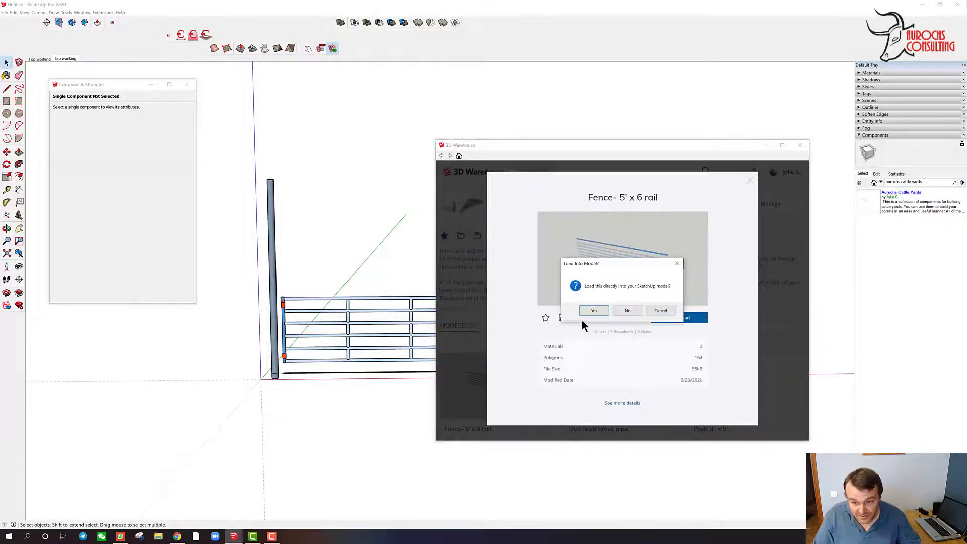
pyautogui.click(593, 310)
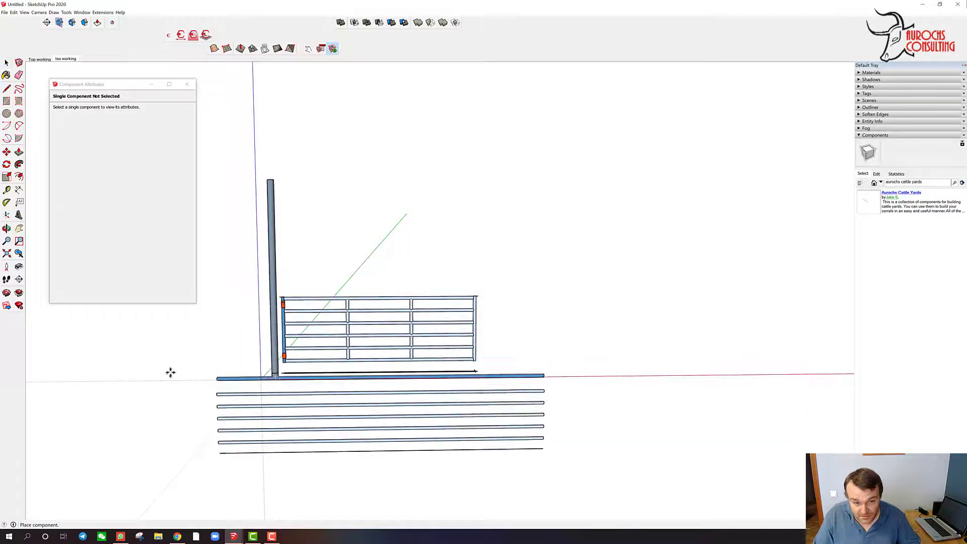
pyautogui.click(129, 364)
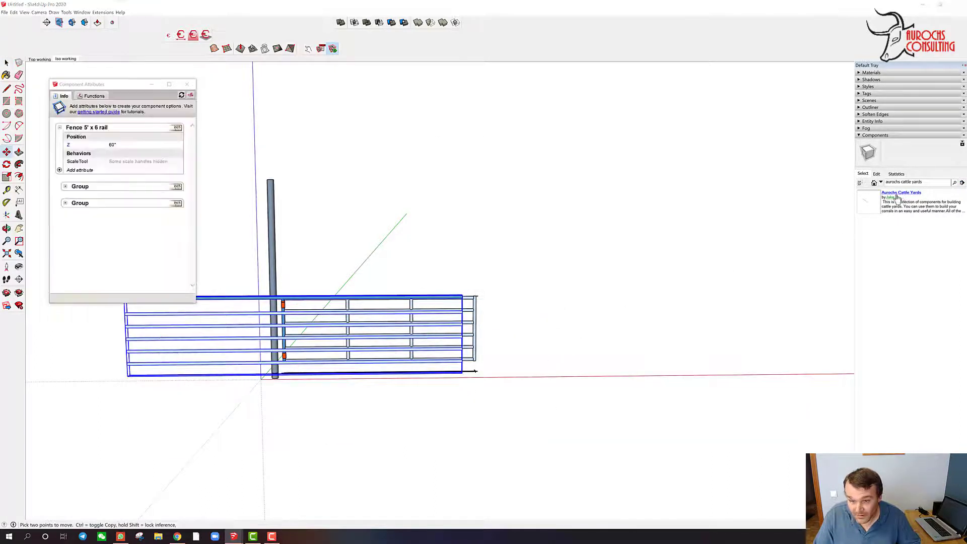
# Load the Overhead brace pipe from the Aurochs Cattle Yards collection and place its end at the top of the 12' post.
pyautogui.moveTo(0, 151); pyautogui.dragTo(557, 165)
pyautogui.scroll(-7, 536, 384)
pyautogui.scroll(7, 536, 384)
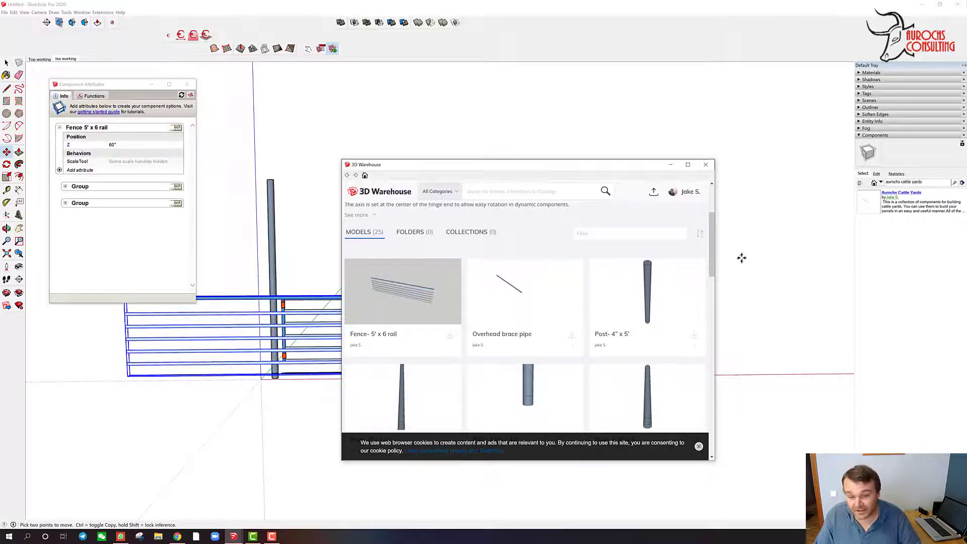
pyautogui.click(571, 337)
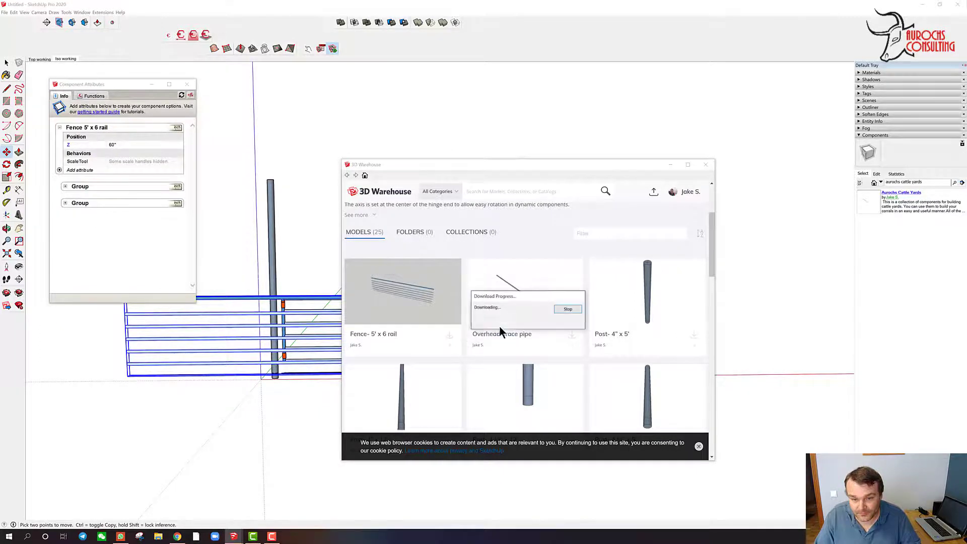
pyautogui.click(274, 190)
# Move the overhead brace pipe by its end so it meets the centre of the 12' post's top face.
pyautogui.moveTo(333, 227); pyautogui.dragTo(344, 228, button='middle')
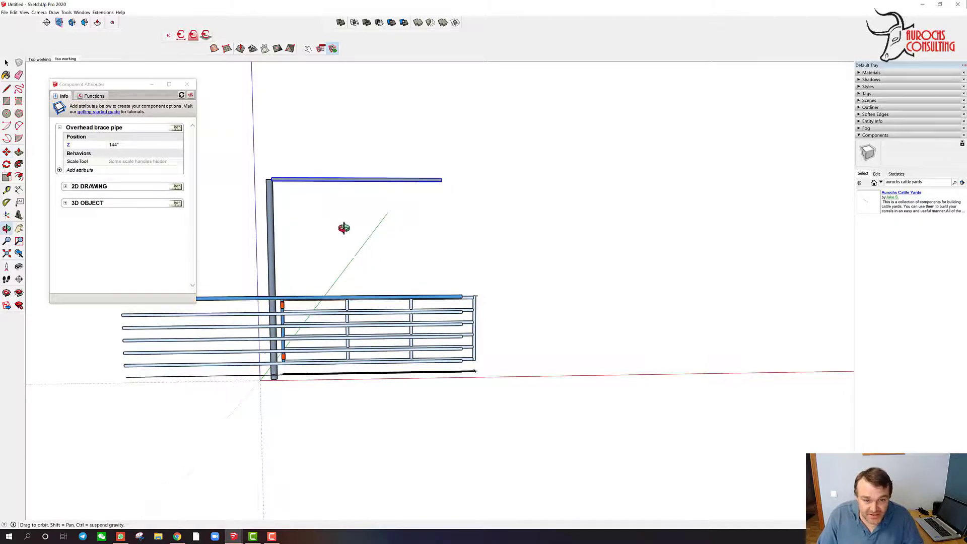
pyautogui.moveTo(344, 228); pyautogui.dragTo(294, 406)
pyautogui.press('m')
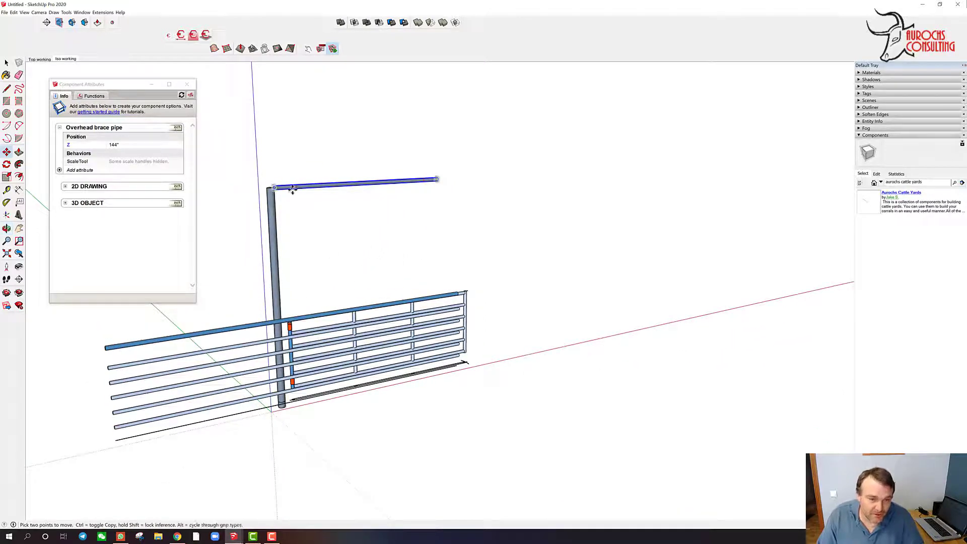
pyautogui.moveTo(292, 190); pyautogui.dragTo(358, 276, button='middle')
pyautogui.scroll(3, 274, 216)
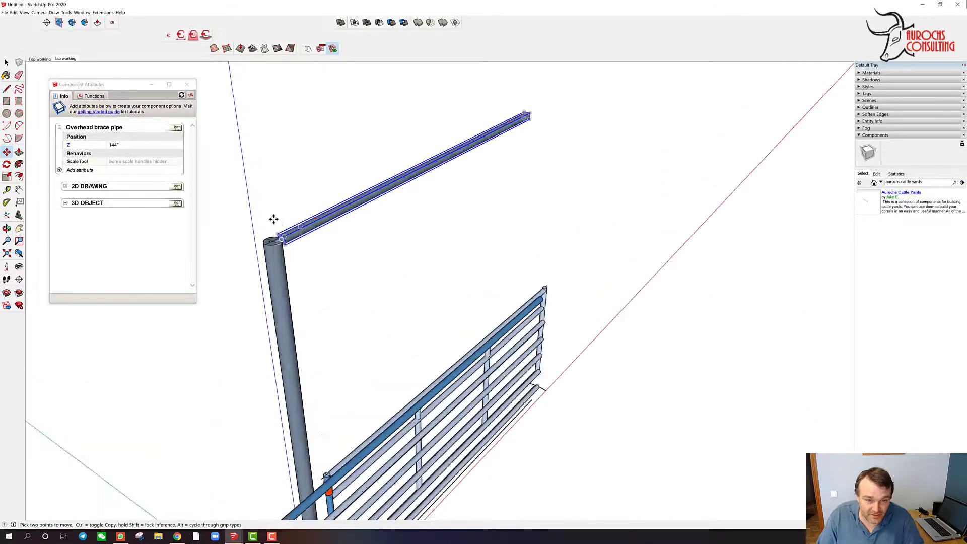
pyautogui.scroll(5, 273, 219)
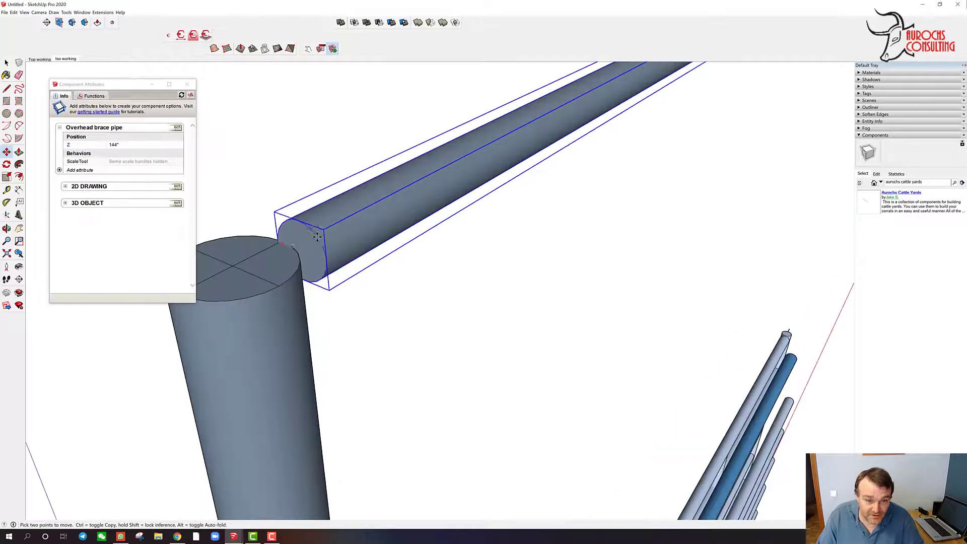
pyautogui.click(317, 237)
pyautogui.click(308, 248)
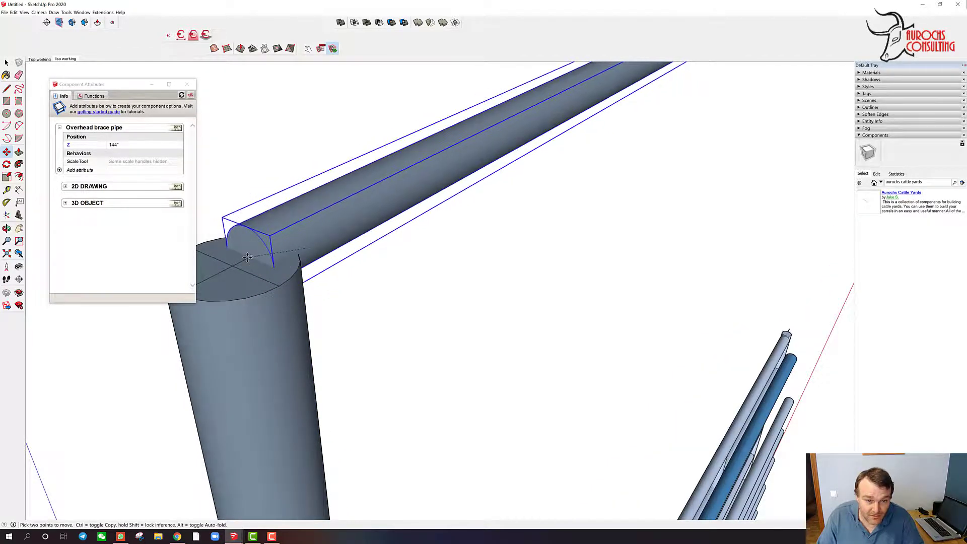
pyautogui.click(232, 267)
pyautogui.scroll(-5, 387, 249)
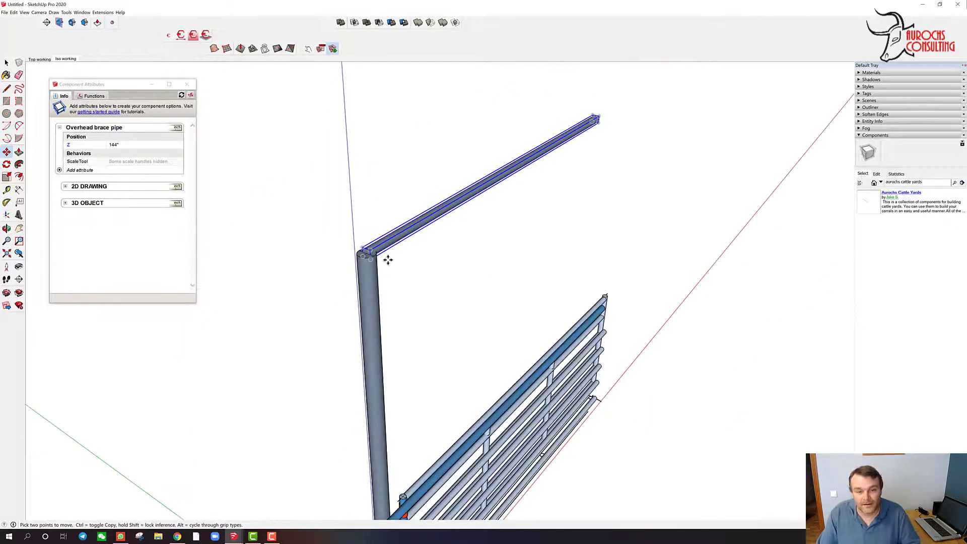
# Copy the 12' post along the red axis so the copy stands at the free end of the gate.
pyautogui.moveTo(373, 261); pyautogui.dragTo(297, 281, button='middle')
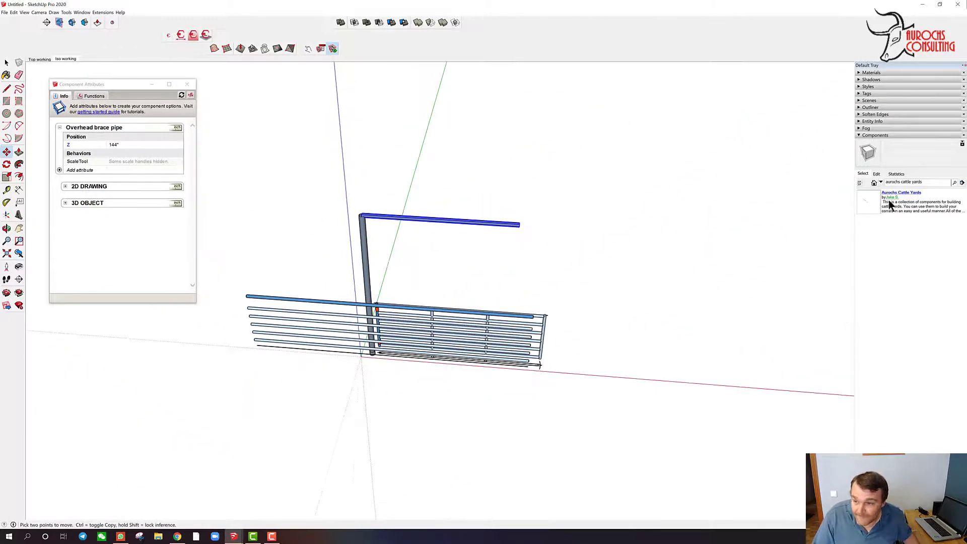
pyautogui.press('space')
pyautogui.click(369, 273)
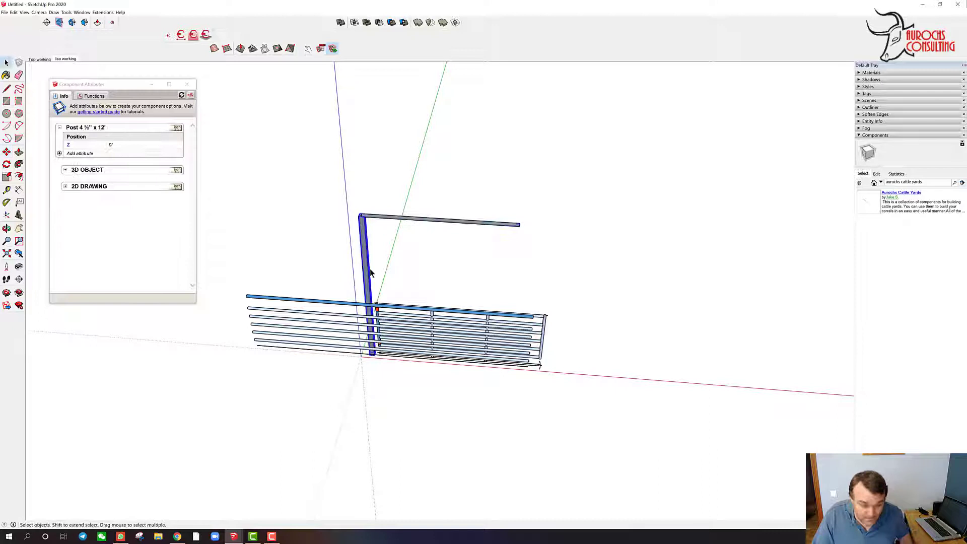
pyautogui.press('m')
pyautogui.click(370, 384)
pyautogui.press('ctrl')
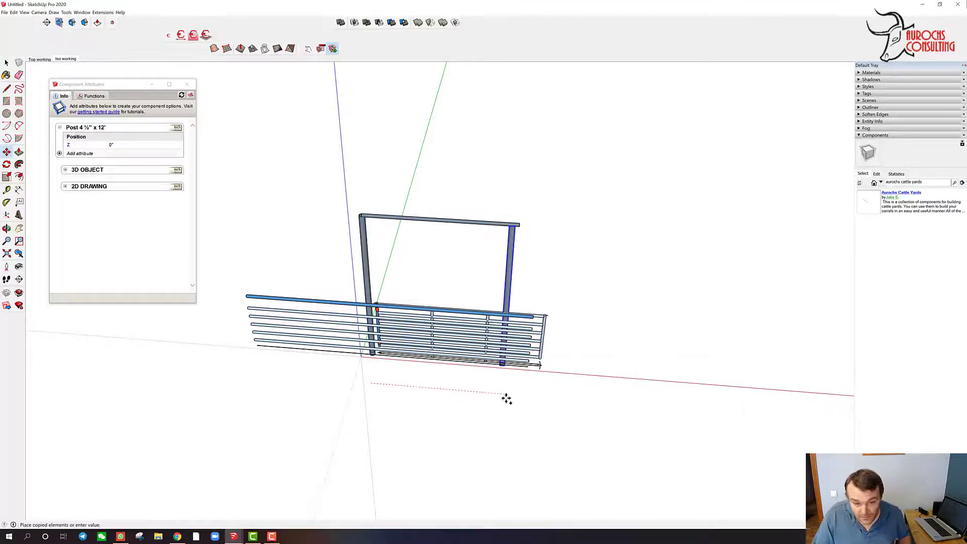
pyautogui.click(506, 398)
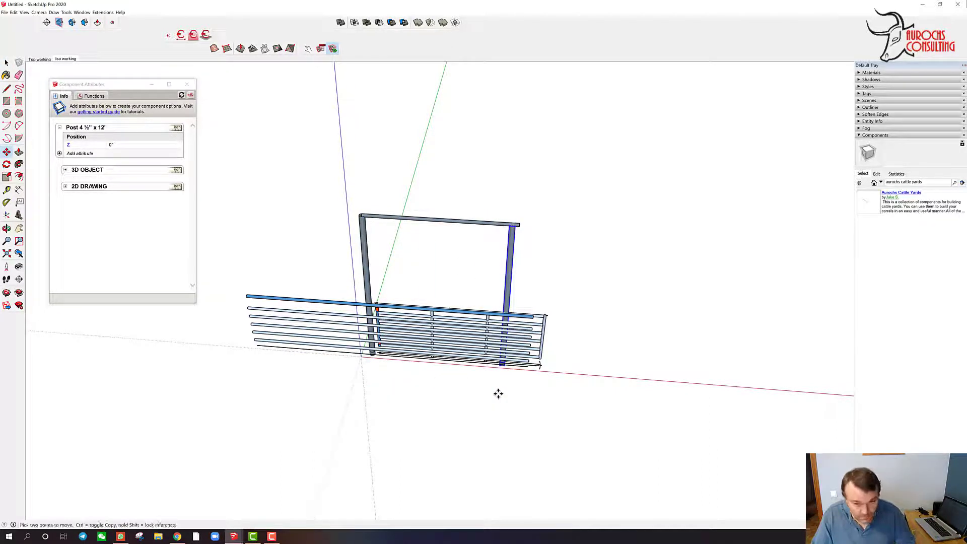
pyautogui.hotkey('ctrl', 'z')
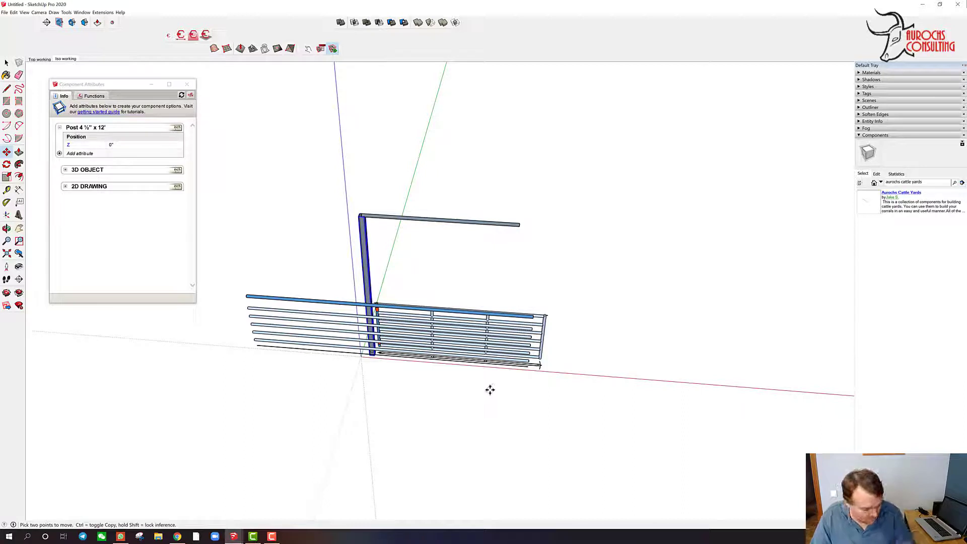
pyautogui.press('Return')
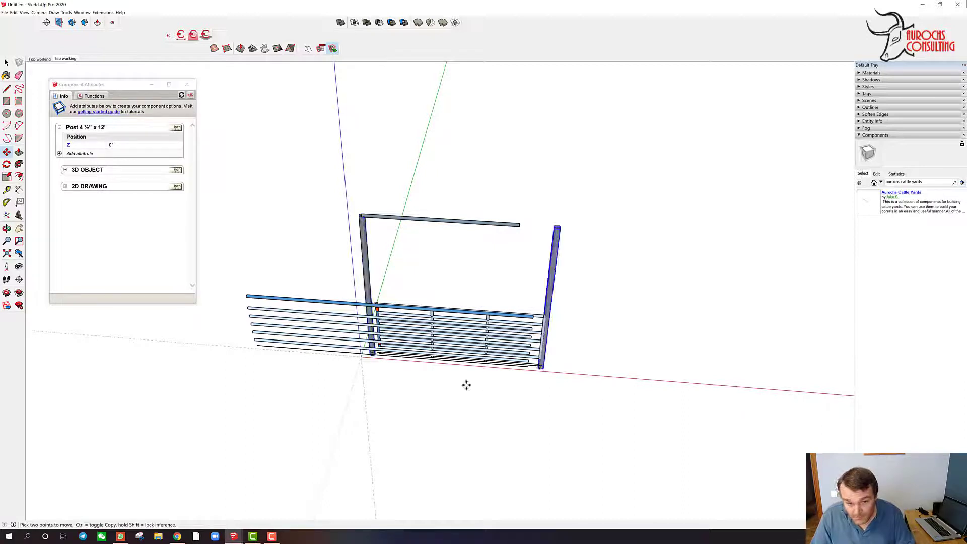
# Scale the overhead brace pipe lengthwise until its free end reaches the top of the second 12' post.
pyautogui.press('space')
pyautogui.moveTo(518, 227); pyautogui.dragTo(507, 246, button='middle')
pyautogui.click(506, 247)
pyautogui.press('s')
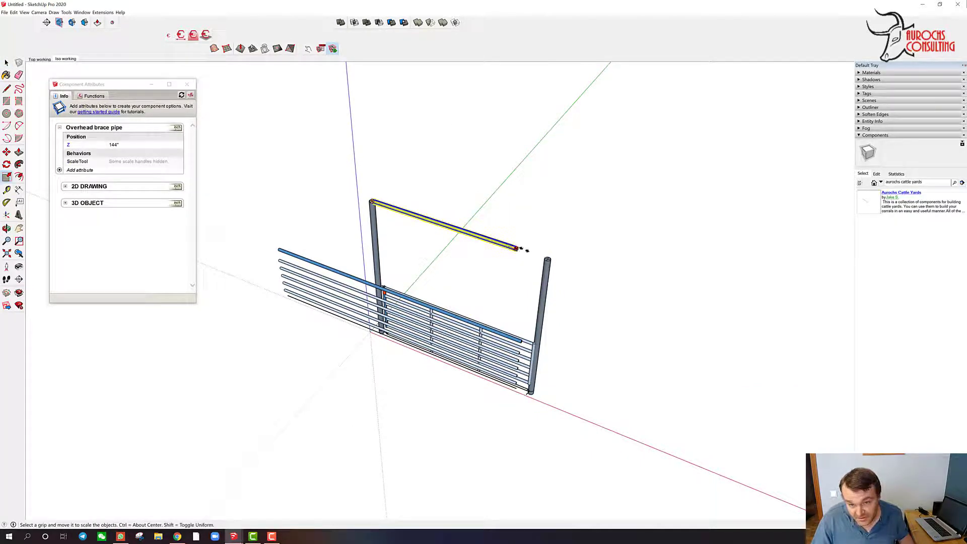
pyautogui.scroll(6, 534, 246)
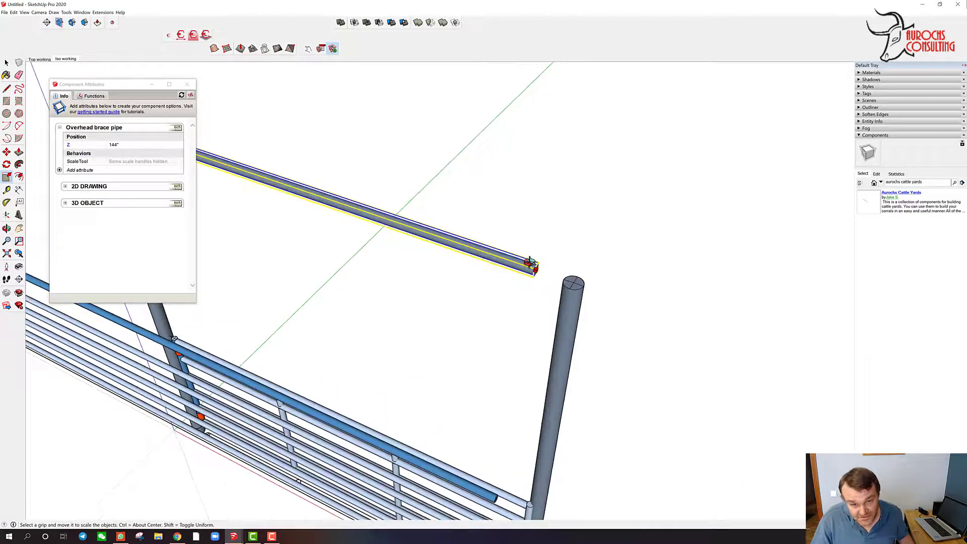
pyautogui.keyDown('shift'); pyautogui.moveTo(452, 232); pyautogui.dragTo(531, 275, button='middle'); pyautogui.keyUp('shift')
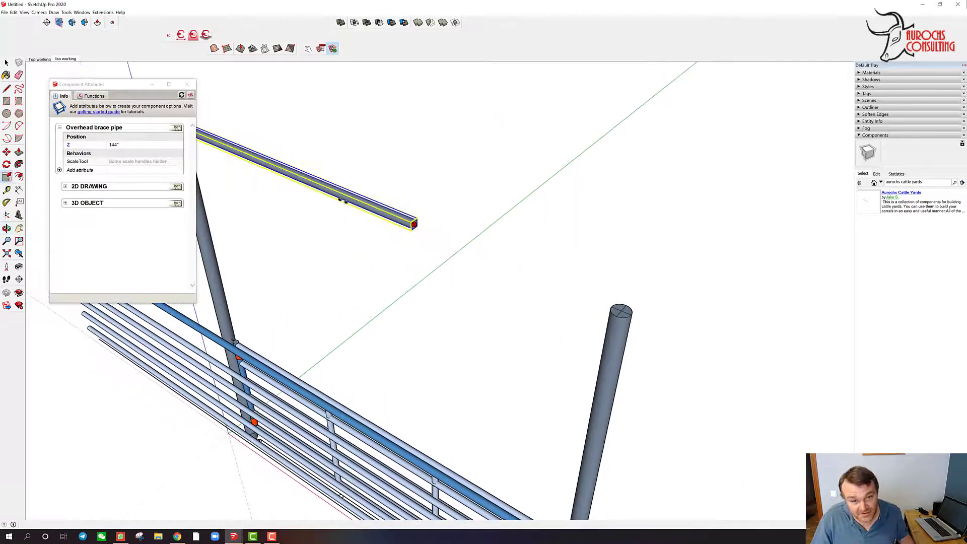
pyautogui.moveTo(286, 174); pyautogui.dragTo(629, 314)
pyautogui.scroll(-5, 630, 315)
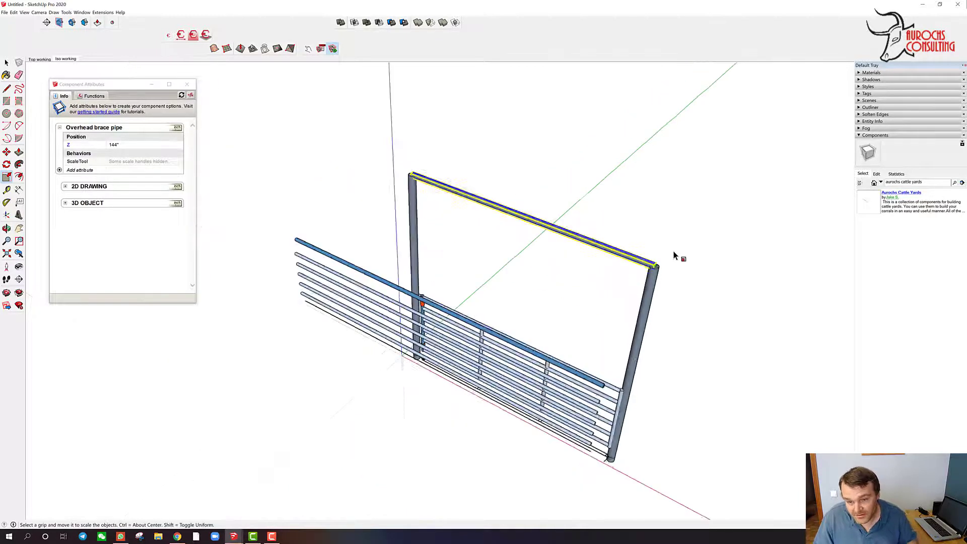
# Move the 5' x 6 rail fence by its top rail's end so it starts at the second post, and deselect it.
pyautogui.press('space')
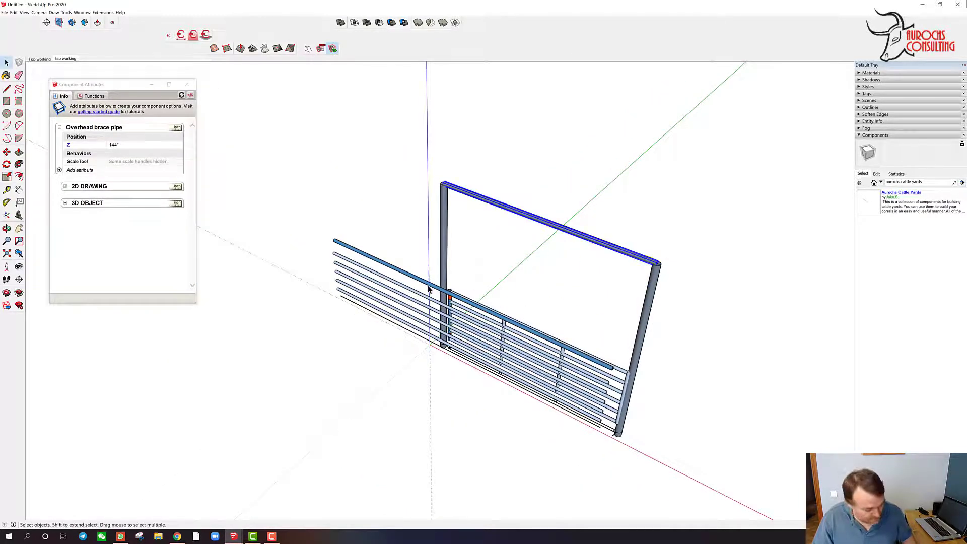
pyautogui.click(430, 291)
pyautogui.press('m')
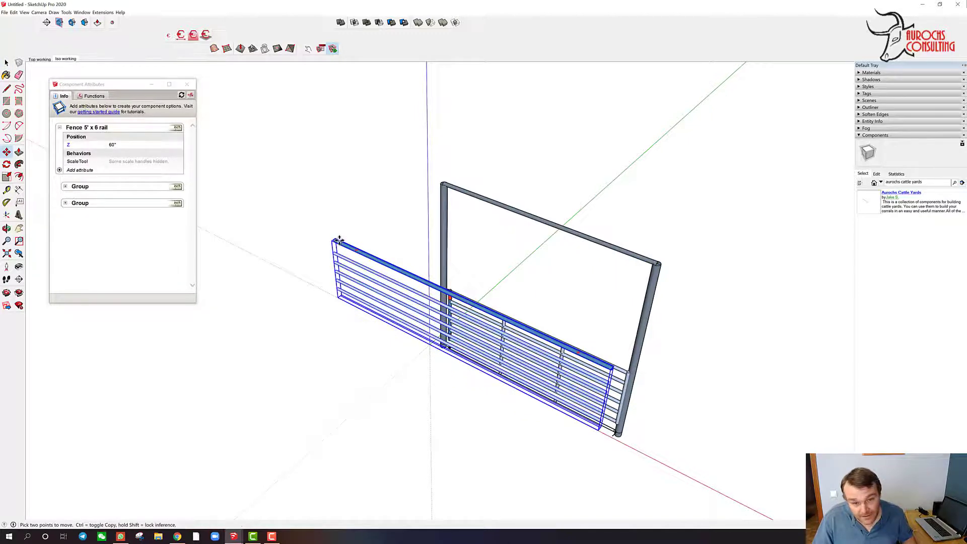
pyautogui.click(336, 239)
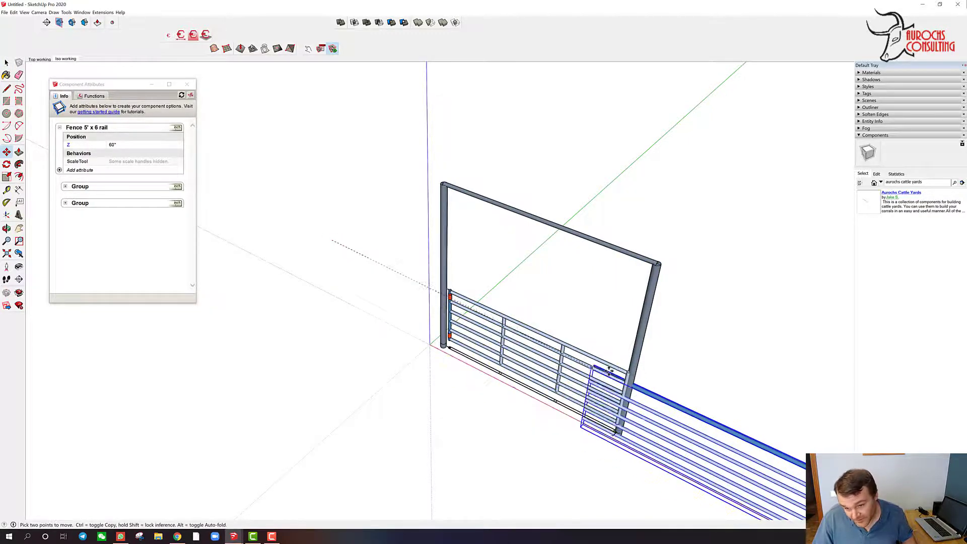
pyautogui.click(640, 378)
pyautogui.press('space')
pyautogui.click(648, 361)
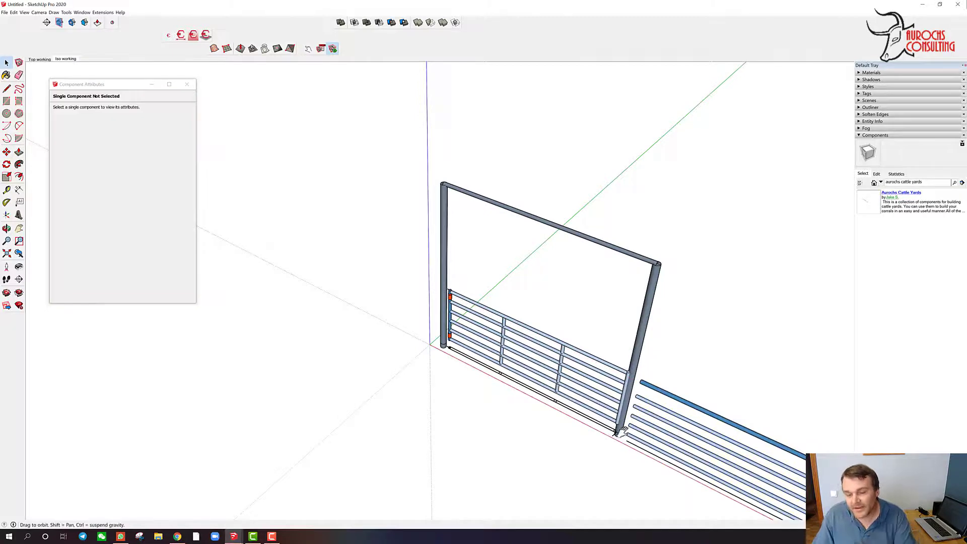
# Move the 5' x 6 rail fence by its top rail's end so the fence lines up with the second 12' post.
pyautogui.keyDown('shift'); pyautogui.moveTo(645, 362); pyautogui.dragTo(478, 355, button='middle'); pyautogui.keyUp('shift')
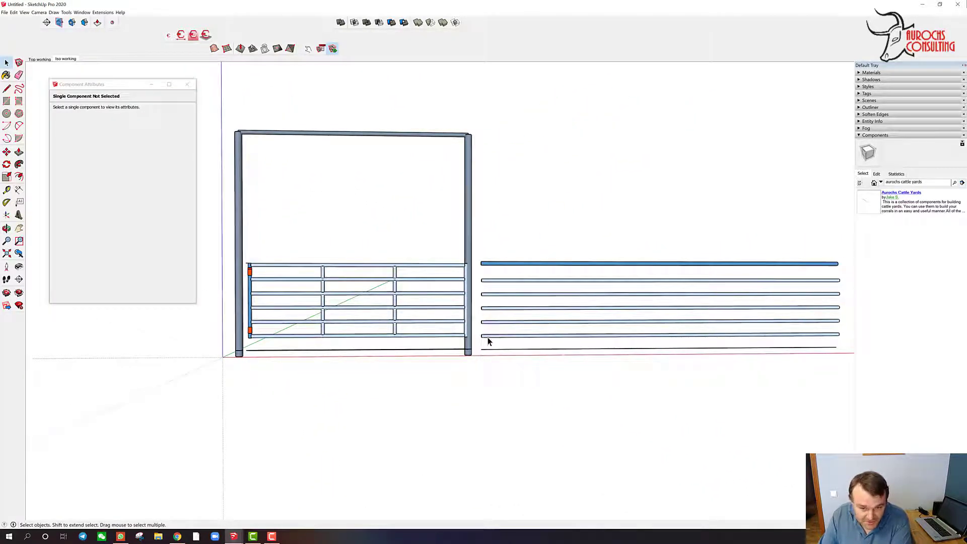
pyautogui.moveTo(486, 329); pyautogui.dragTo(457, 341, button='middle')
pyautogui.click(456, 338)
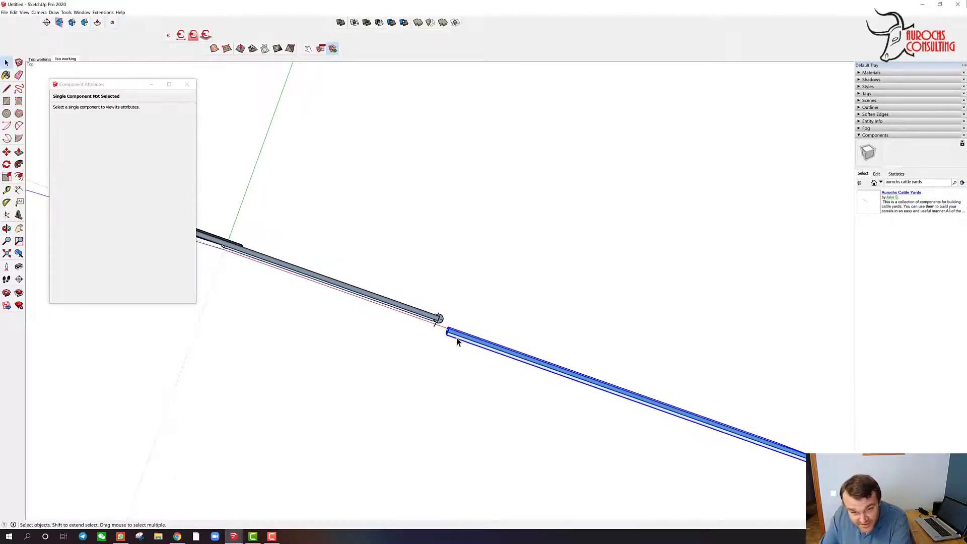
pyautogui.scroll(2, 449, 337)
pyautogui.scroll(1, 450, 336)
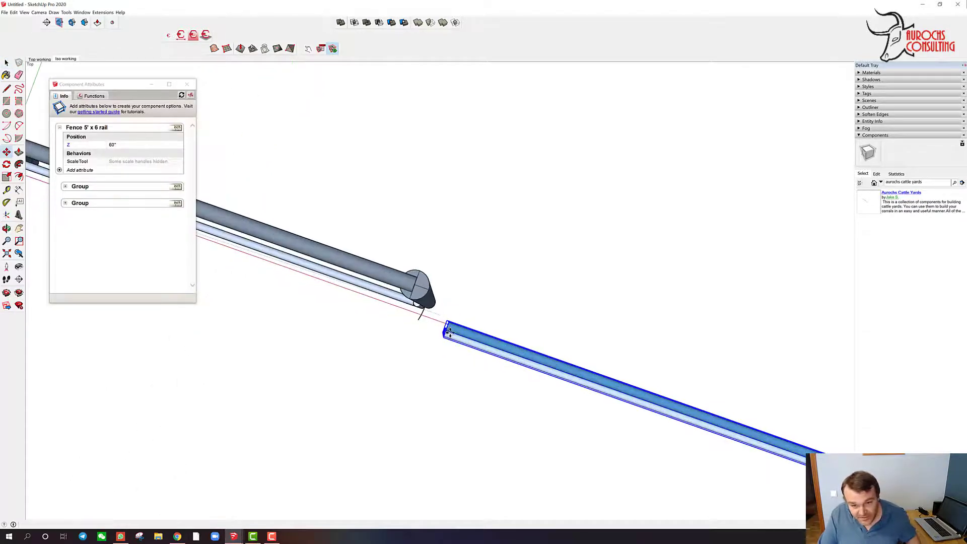
pyautogui.press('m')
pyautogui.click(446, 321)
pyautogui.click(441, 305)
pyautogui.press('space')
pyautogui.scroll(-1, 441, 311)
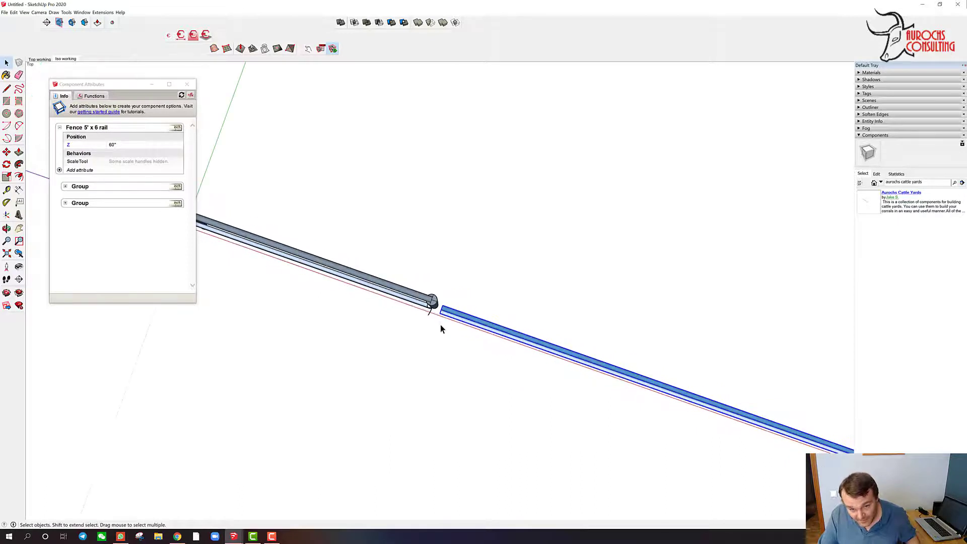
pyautogui.moveTo(442, 317)
pyautogui.mouseDown(button='middle')
pyautogui.moveTo(453, 283)
pyautogui.moveTo(444, 323)
pyautogui.mouseUp(button='middle')
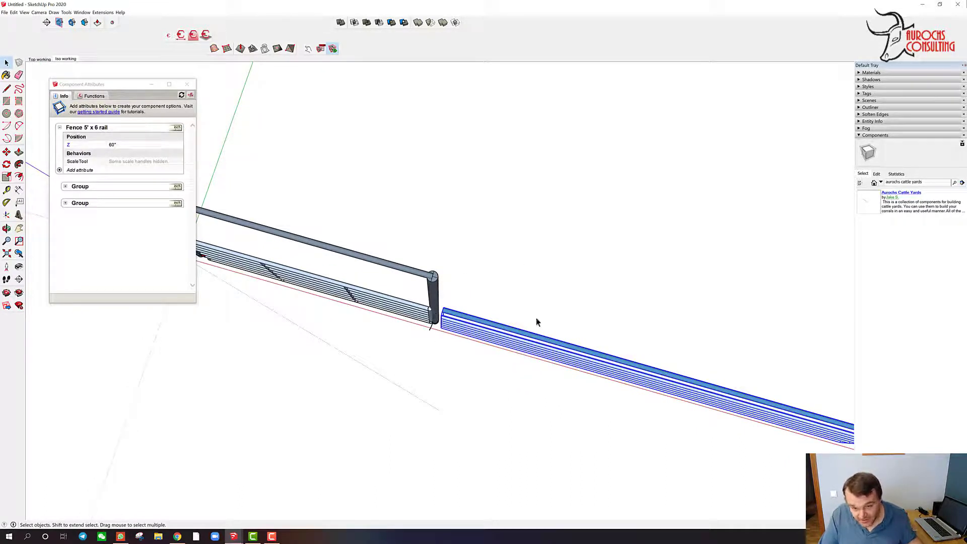
# Insert the Post 2 ⅞" x 5' from the Aurochs Cattle Yards collection beside the base of the second 12' post.
pyautogui.click(888, 192)
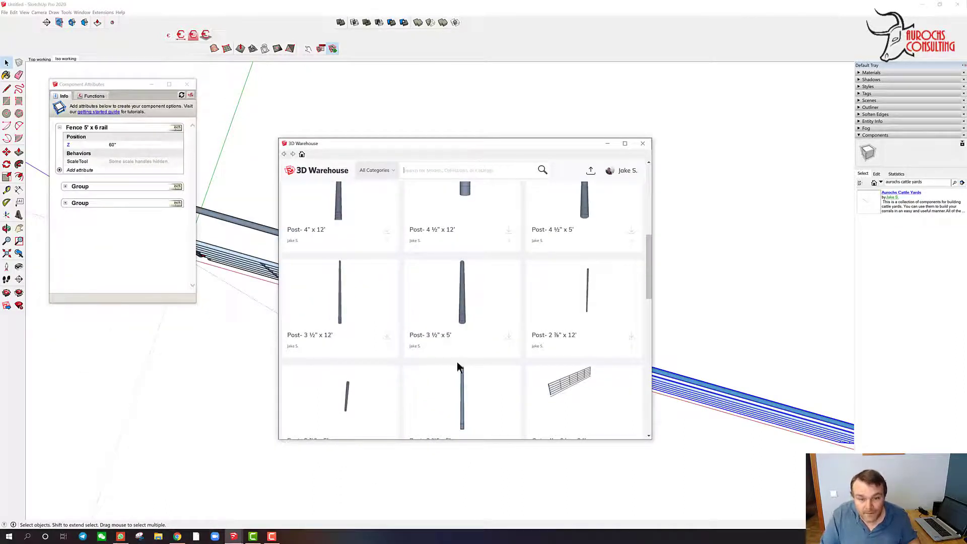
pyautogui.scroll(-2, 427, 337)
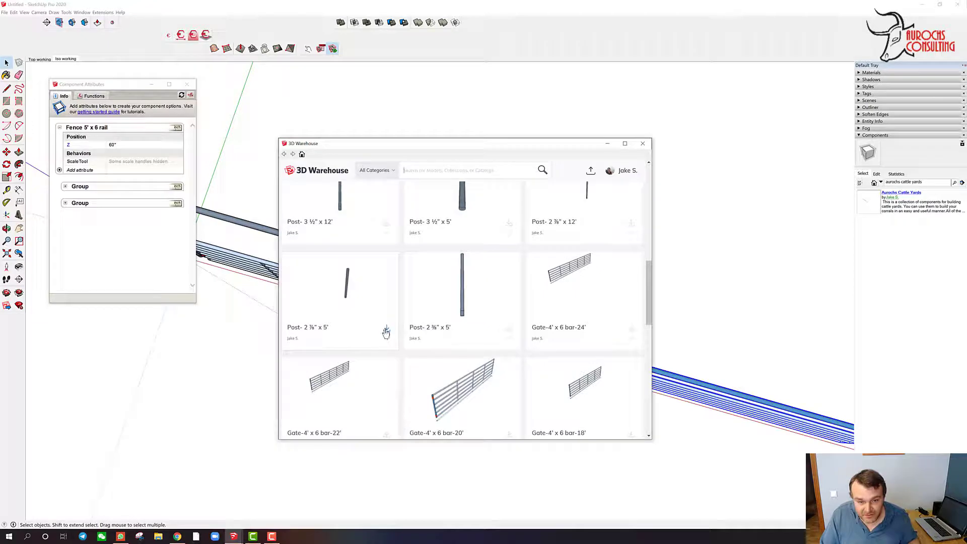
pyautogui.click(386, 332)
pyautogui.click(427, 311)
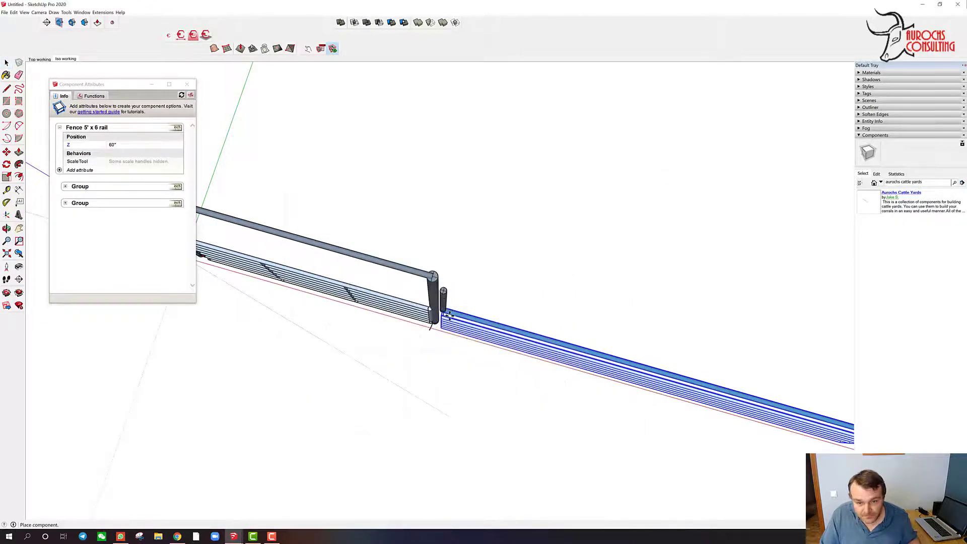
pyautogui.click(434, 329)
# Move the 2 ⅞" x 5' post by its base centre onto the centre of the second 12' post's base.
pyautogui.scroll(6, 427, 380)
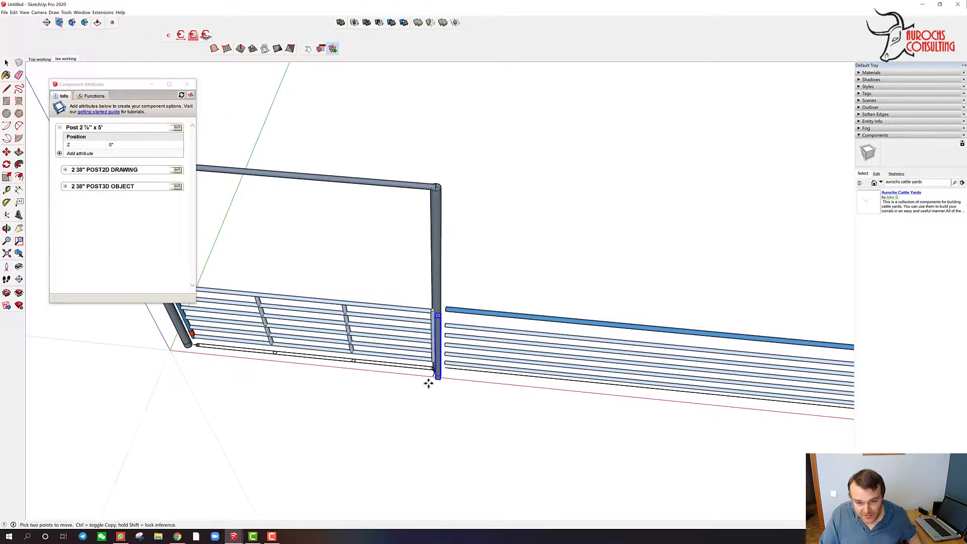
pyautogui.scroll(2, 439, 381)
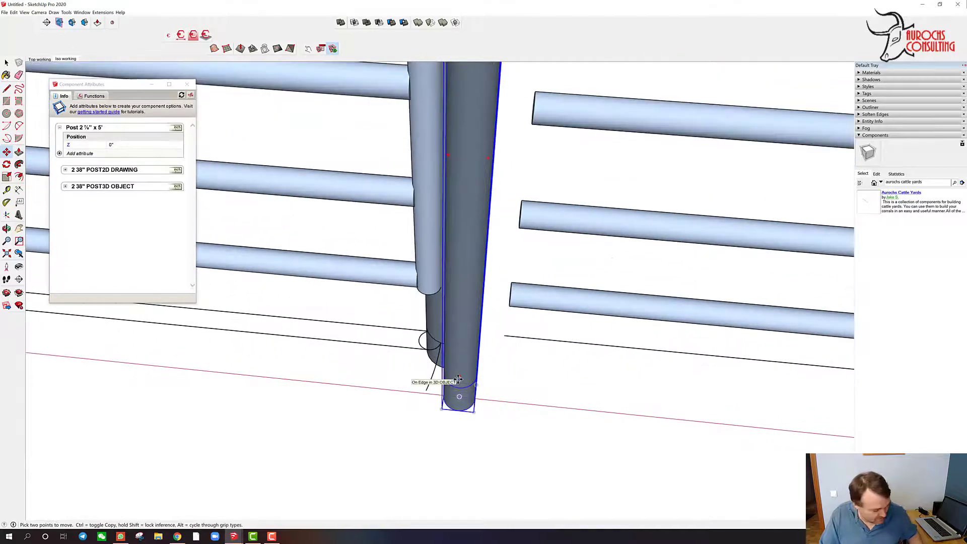
pyautogui.press('q')
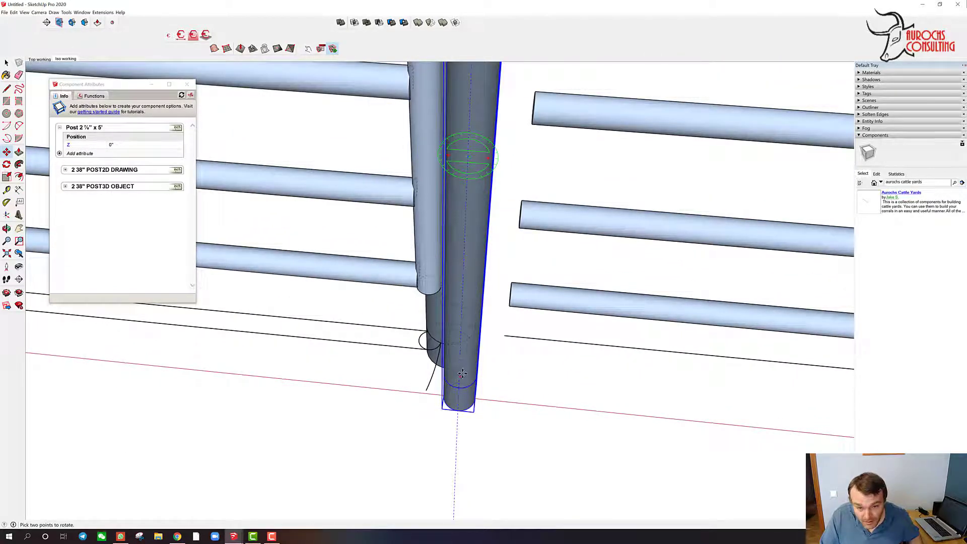
pyautogui.press('m')
pyautogui.scroll(3, 461, 373)
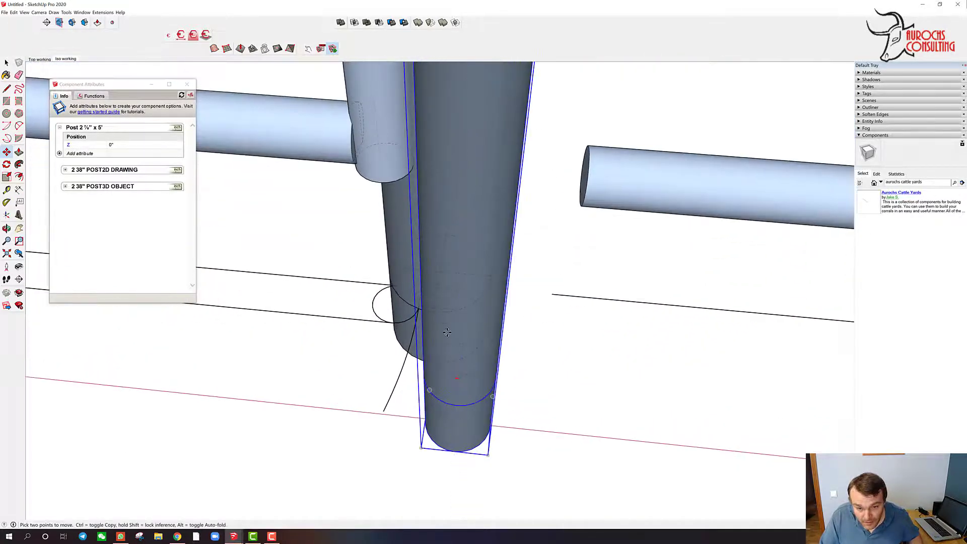
pyautogui.press('Escape')
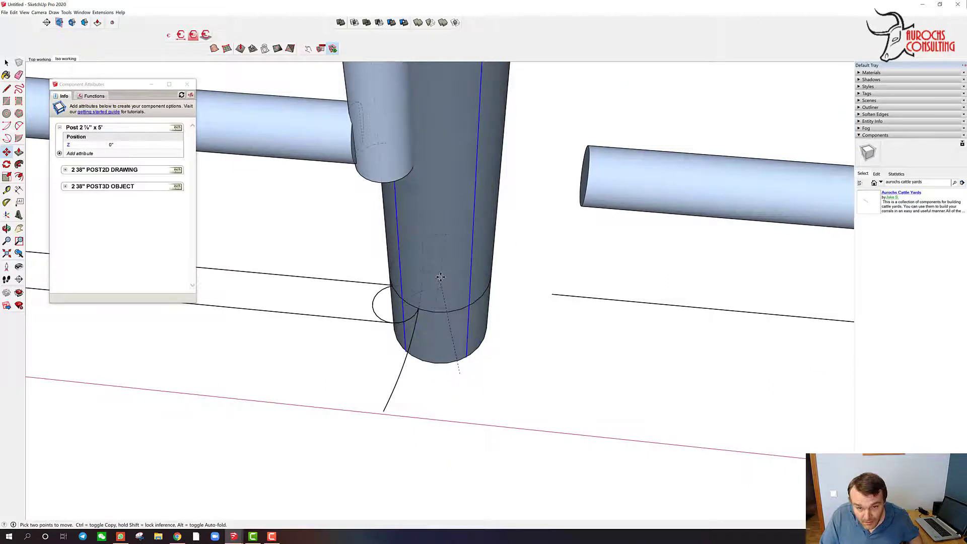
# Copy the 2 ⅞" x 5' post along the red axis so the copy stands within the fence's length.
pyautogui.keyDown('ctrl'); pyautogui.click(456, 393); pyautogui.keyUp('ctrl')
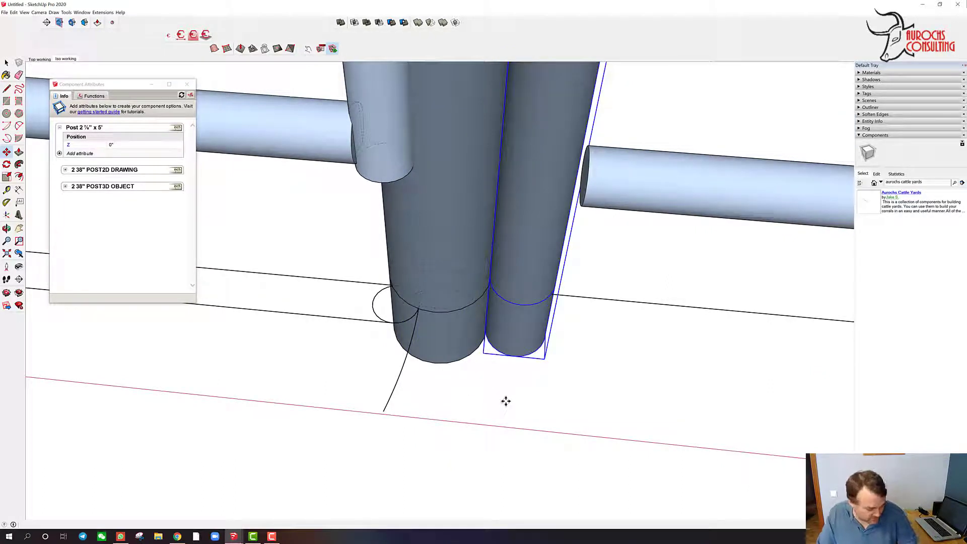
pyautogui.press('Return')
pyautogui.scroll(-3, 439, 384)
pyautogui.scroll(-4, 267, 342)
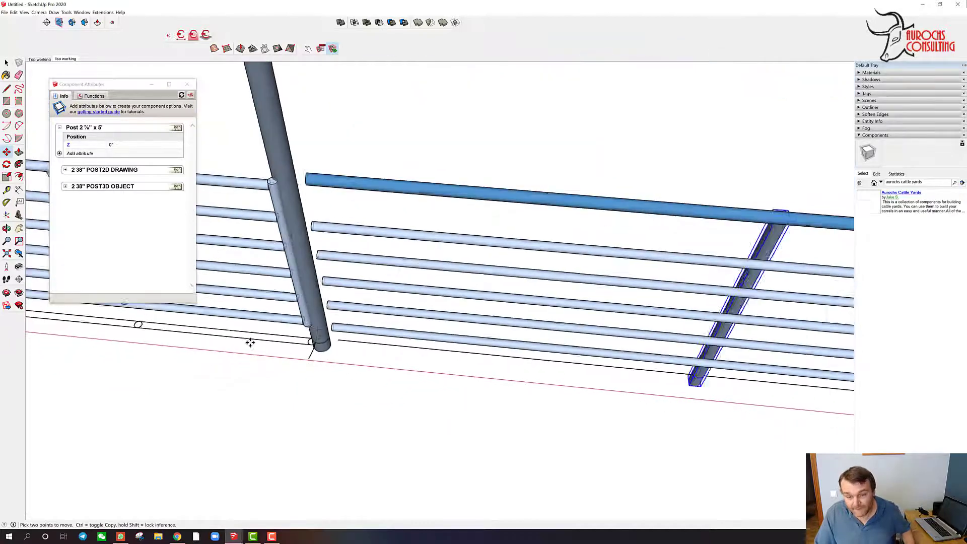
# Copy the 5' fence post onward along the red axis as three more evenly spaced posts, and deselect them.
pyautogui.scroll(-4, 268, 356)
pyautogui.keyDown('ctrl'); pyautogui.click(486, 399); pyautogui.keyUp('ctrl')
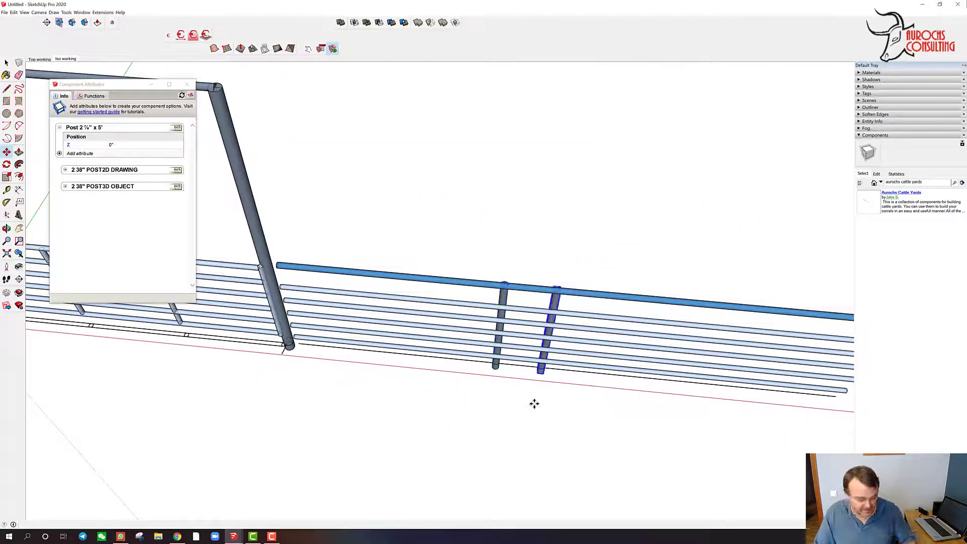
pyautogui.press('Return')
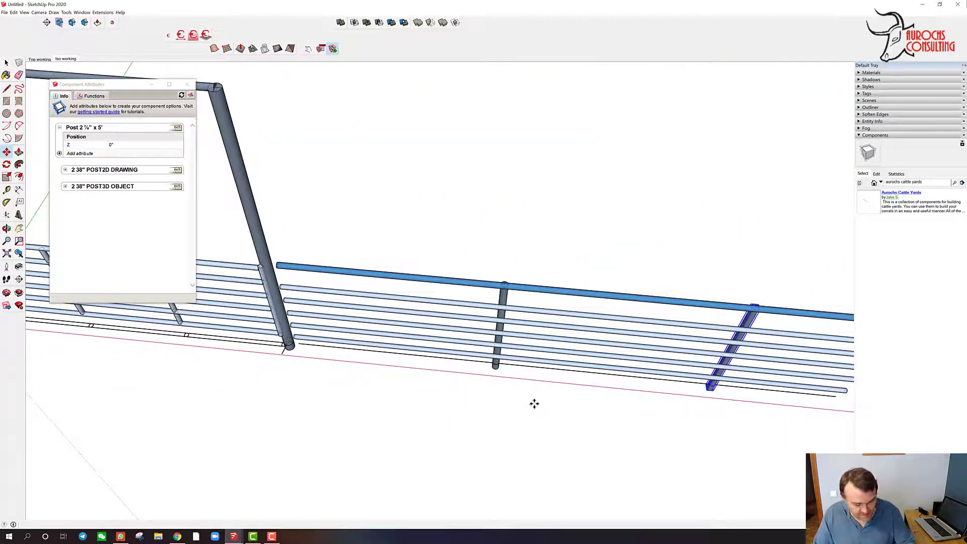
pyautogui.press('space')
pyautogui.click(534, 404)
pyautogui.scroll(-5, 513, 389)
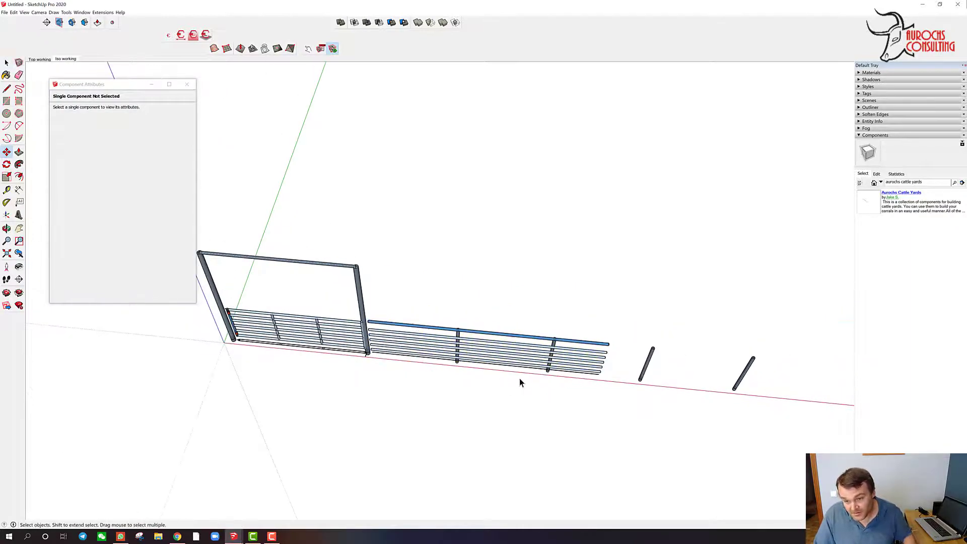
# Move the fence by its ground line's end so it starts at the centre of the second 12' post's base.
pyautogui.scroll(10, 375, 327)
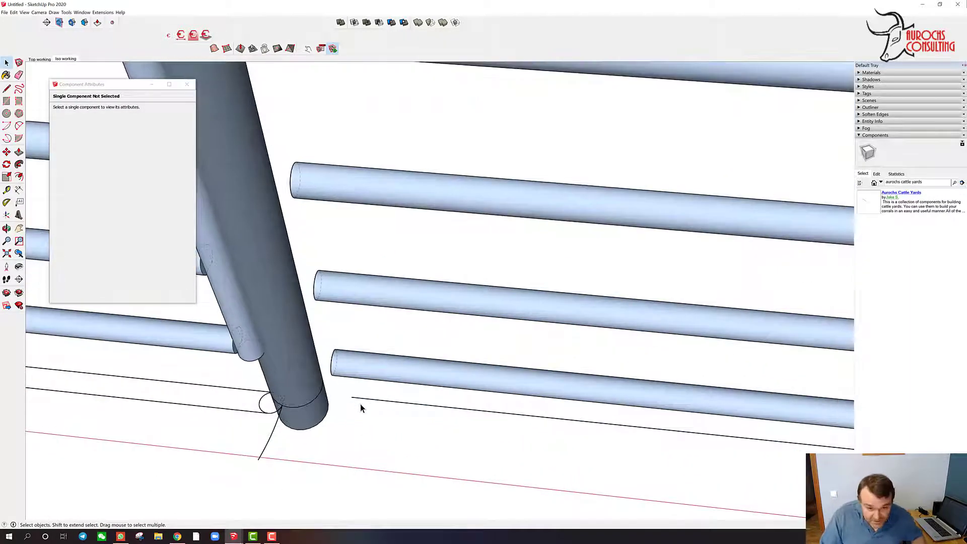
pyautogui.press('m')
pyautogui.scroll(2, 352, 403)
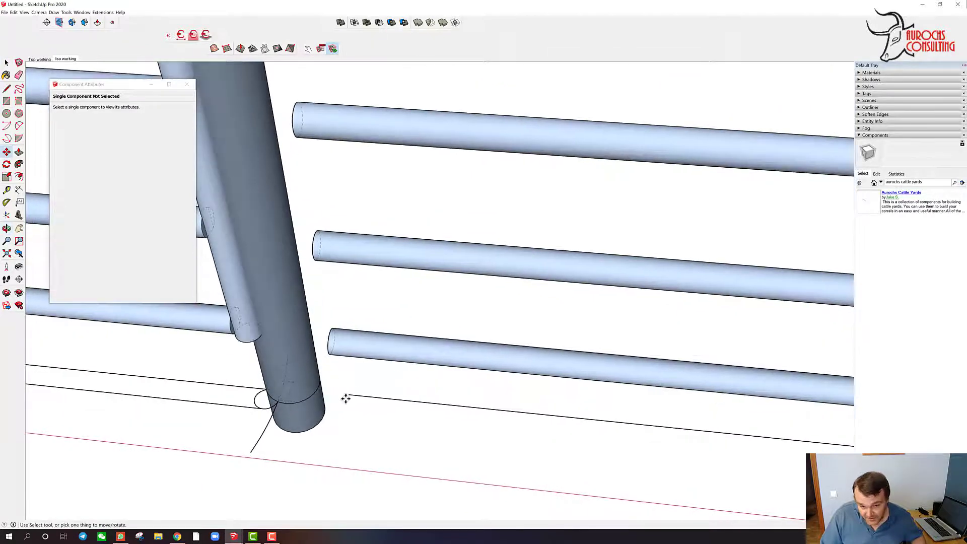
pyautogui.click(348, 396)
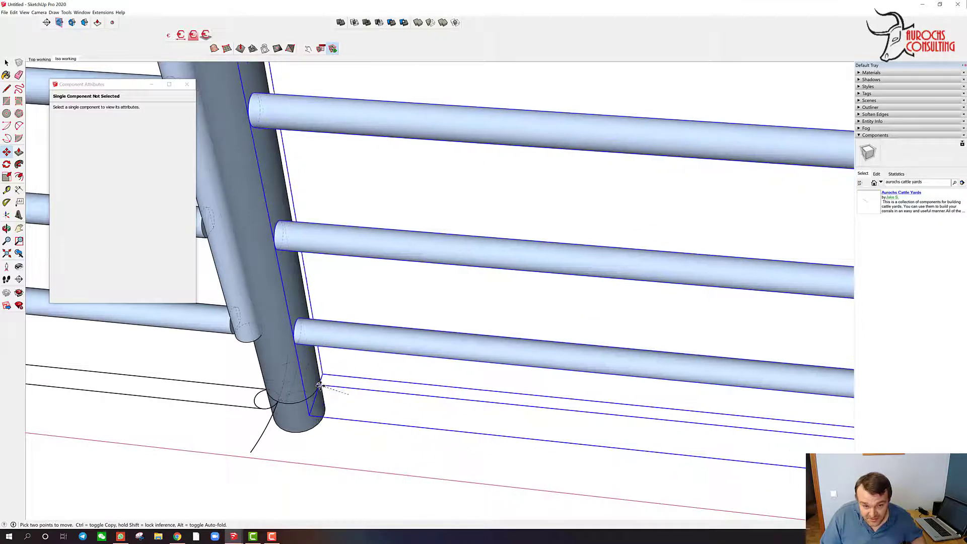
pyautogui.click(320, 386)
pyautogui.scroll(-1, 322, 385)
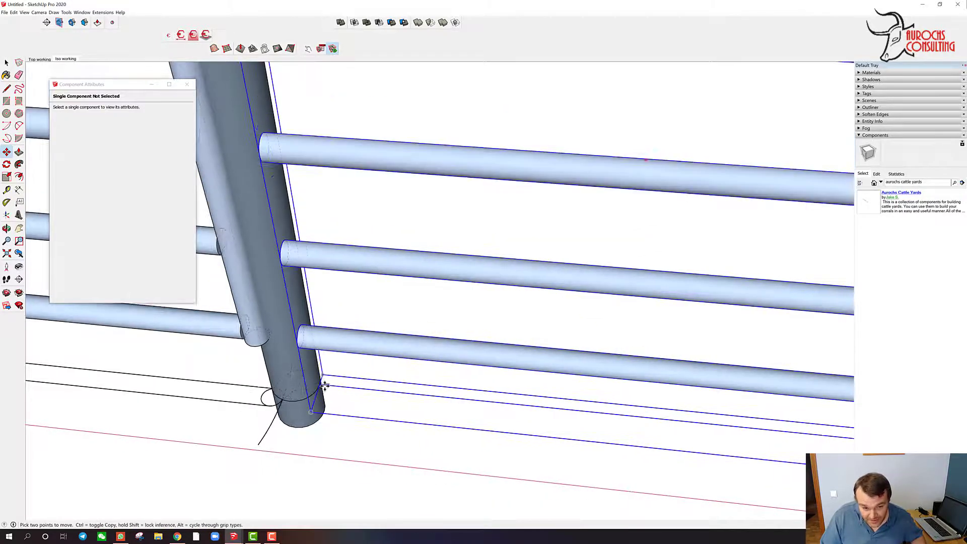
pyautogui.click(320, 385)
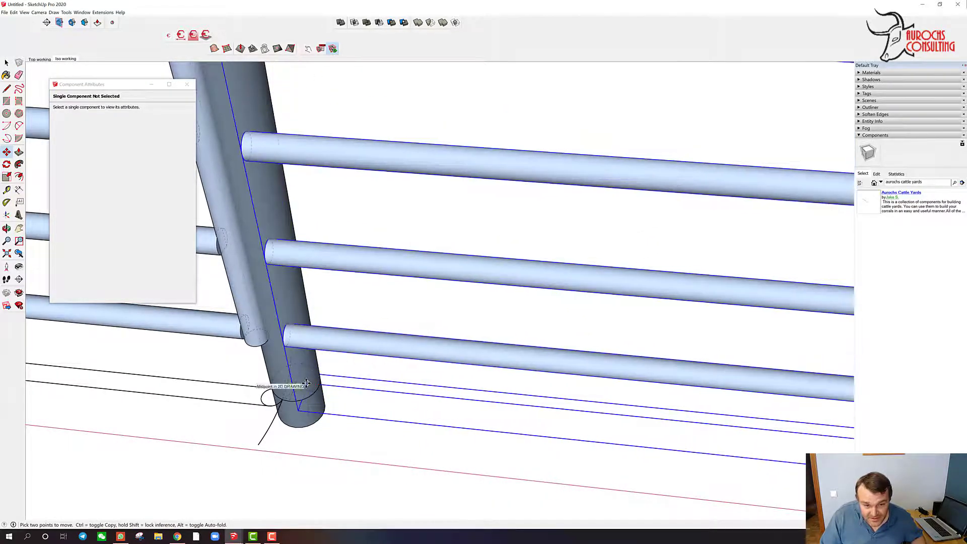
pyautogui.click(299, 382)
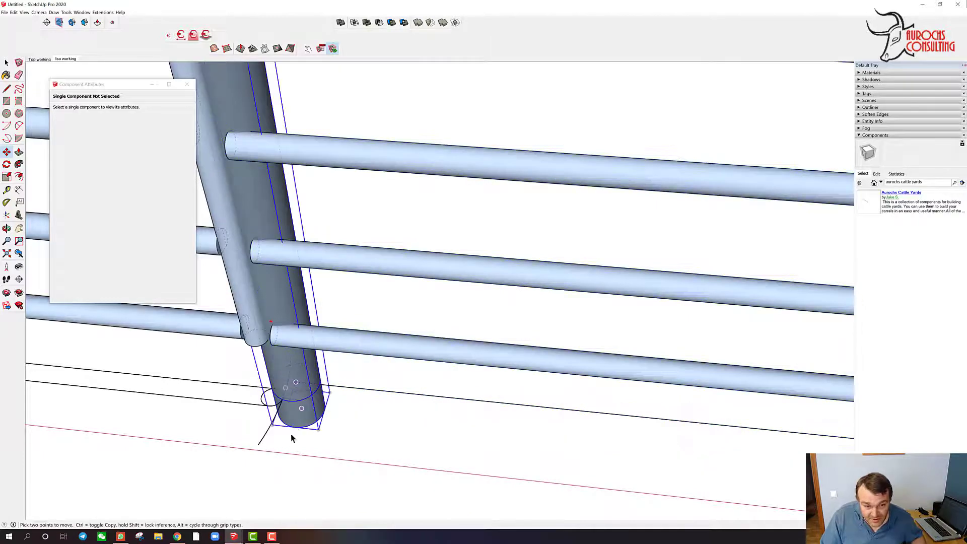
pyautogui.press('space')
# Examine how the fence's rails and top rail meet the second 12' post and the 5' posts from several angles.
pyautogui.scroll(-7, 302, 415)
pyautogui.moveTo(322, 342); pyautogui.dragTo(322, 338, button='middle')
pyautogui.scroll(8, 323, 338)
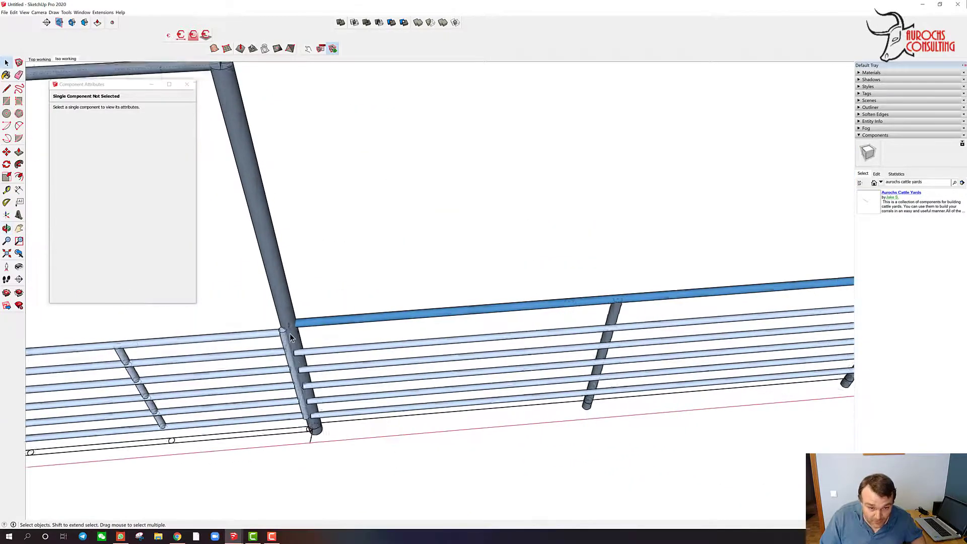
pyautogui.moveTo(323, 376); pyautogui.dragTo(610, 331, button='middle')
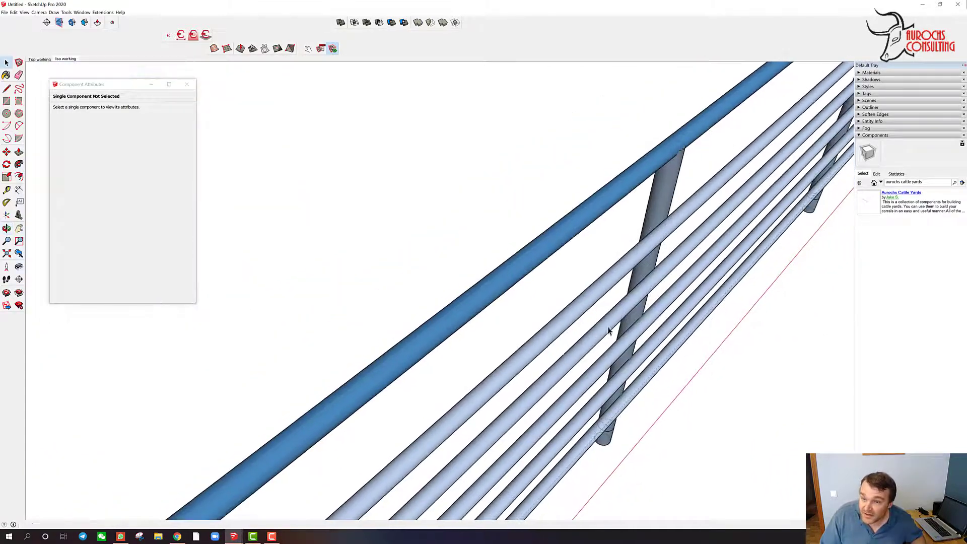
pyautogui.keyDown('shift'); pyautogui.moveTo(660, 196); pyautogui.dragTo(657, 217, button='middle'); pyautogui.keyUp('shift')
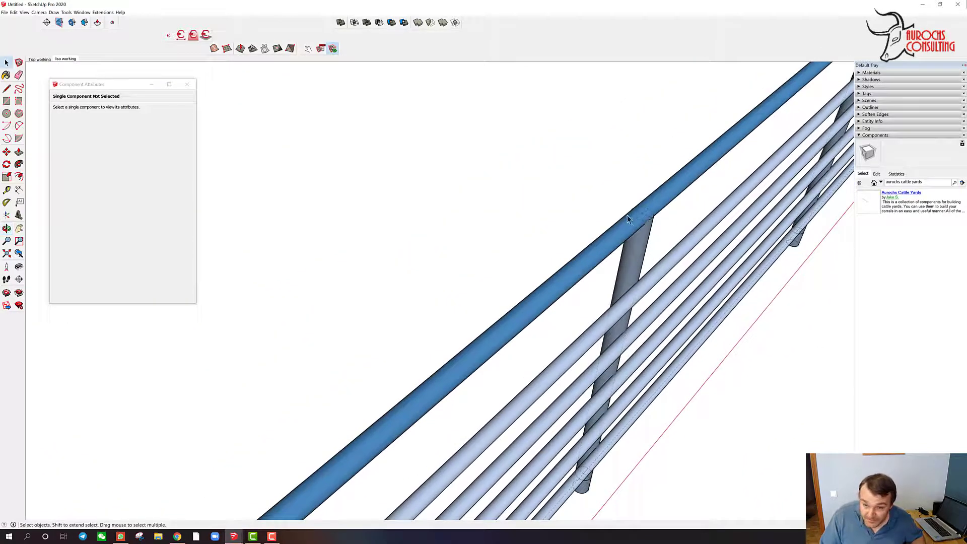
pyautogui.scroll(-5, 657, 257)
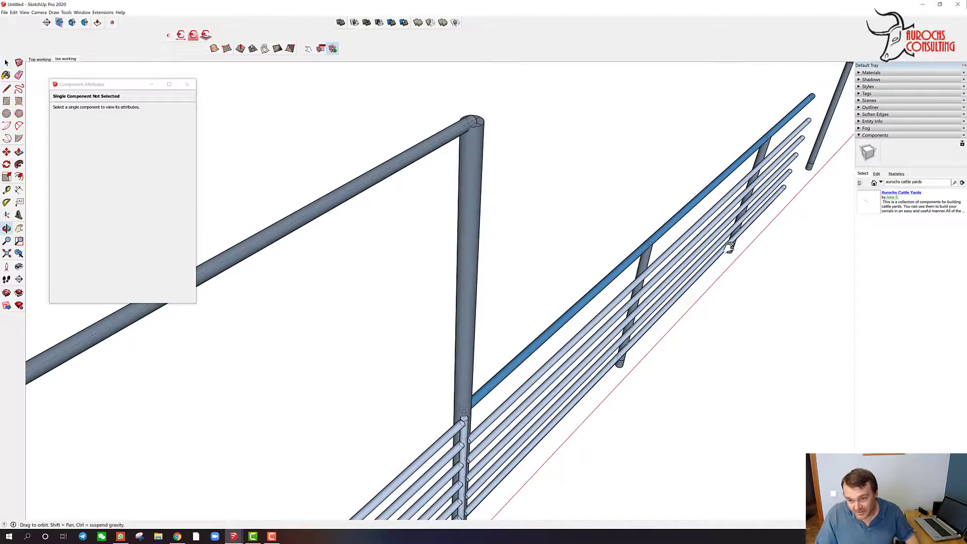
pyautogui.moveTo(664, 259); pyautogui.dragTo(633, 251, button='middle')
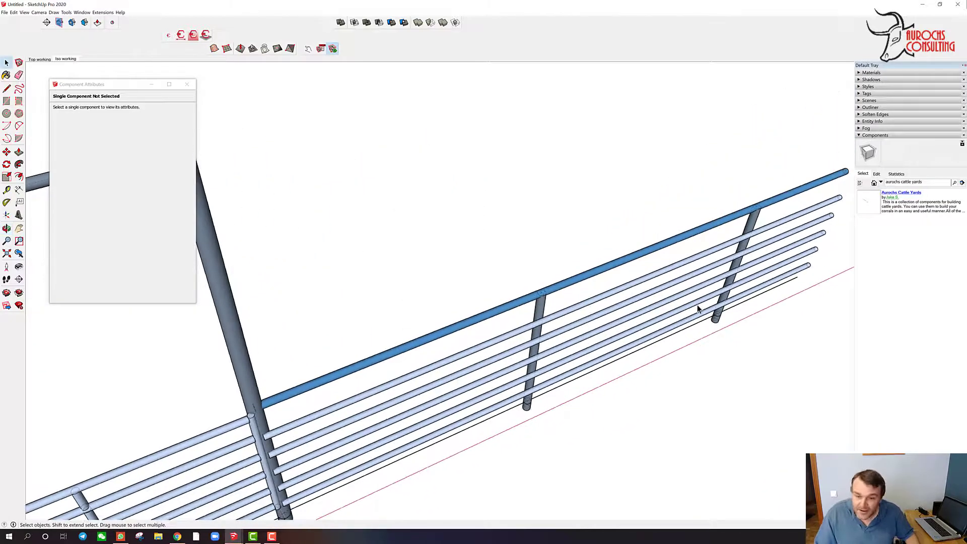
pyautogui.moveTo(698, 309); pyautogui.dragTo(412, 371, button='middle')
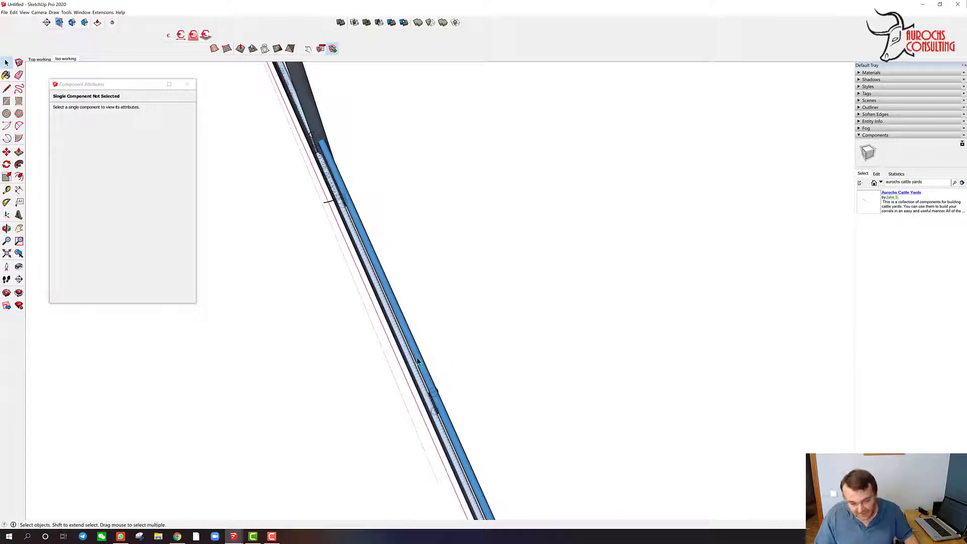
pyautogui.scroll(-10, 432, 370)
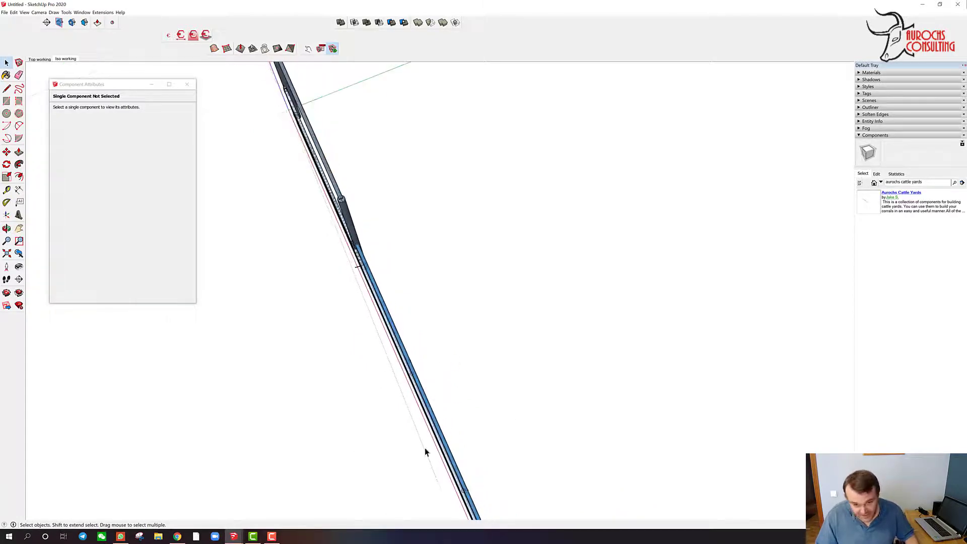
pyautogui.press('m')
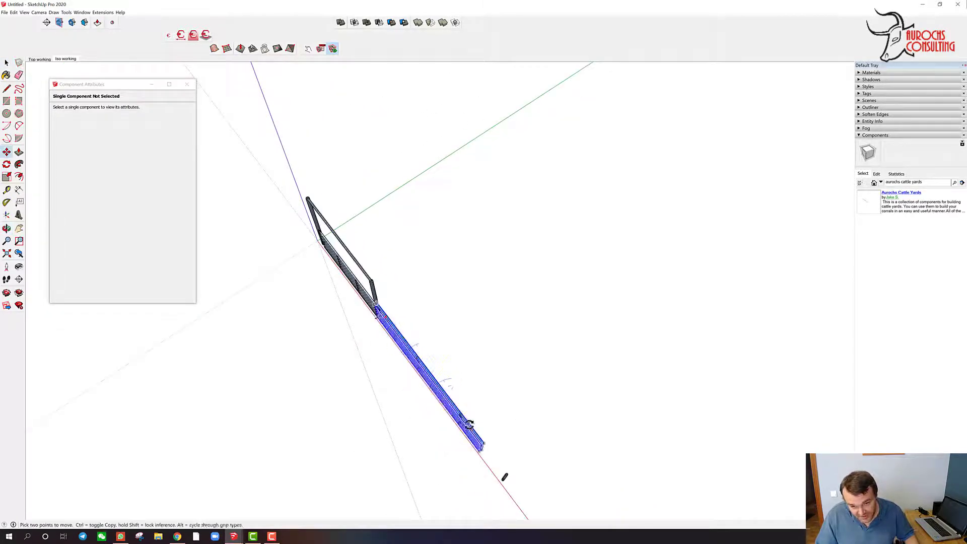
pyautogui.click(470, 427)
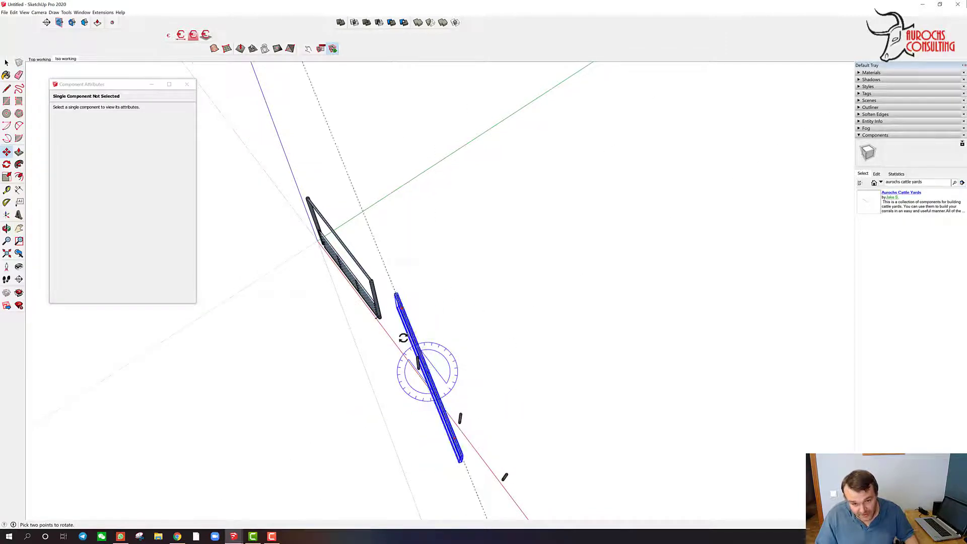
pyautogui.click(372, 331)
# Realign the fence by moving the corner of its ground line onto the base centre of the second 12' post.
pyautogui.scroll(12, 372, 331)
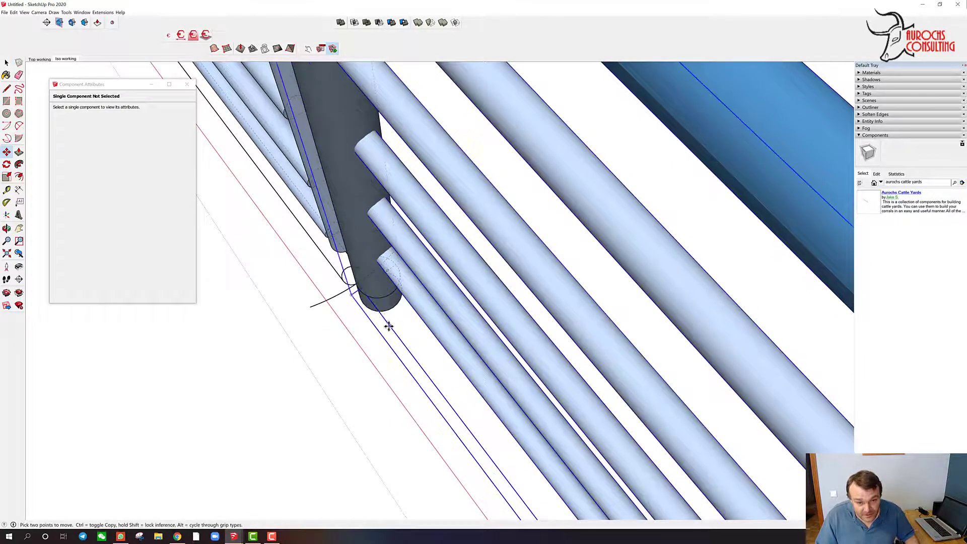
pyautogui.click(387, 326)
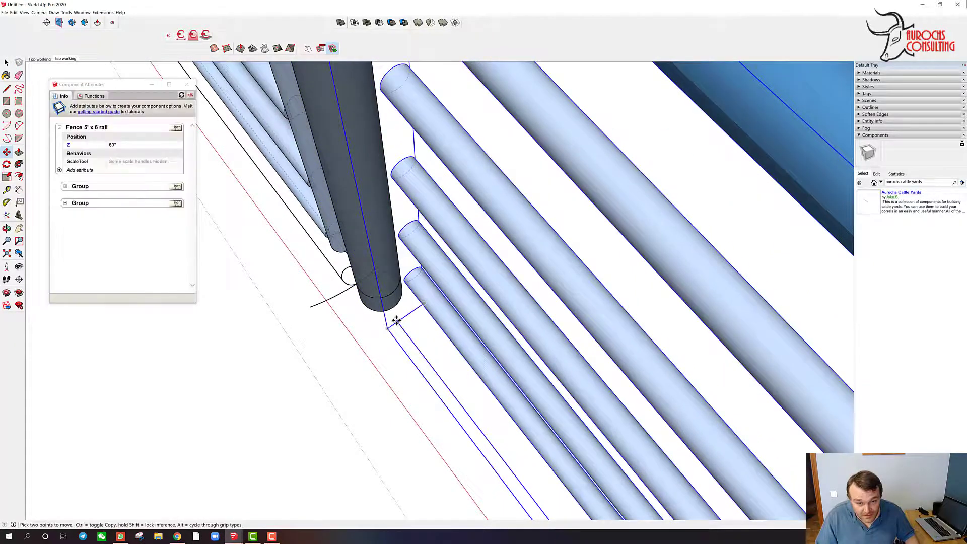
pyautogui.click(377, 275)
pyautogui.press('space')
pyautogui.scroll(-6, 343, 321)
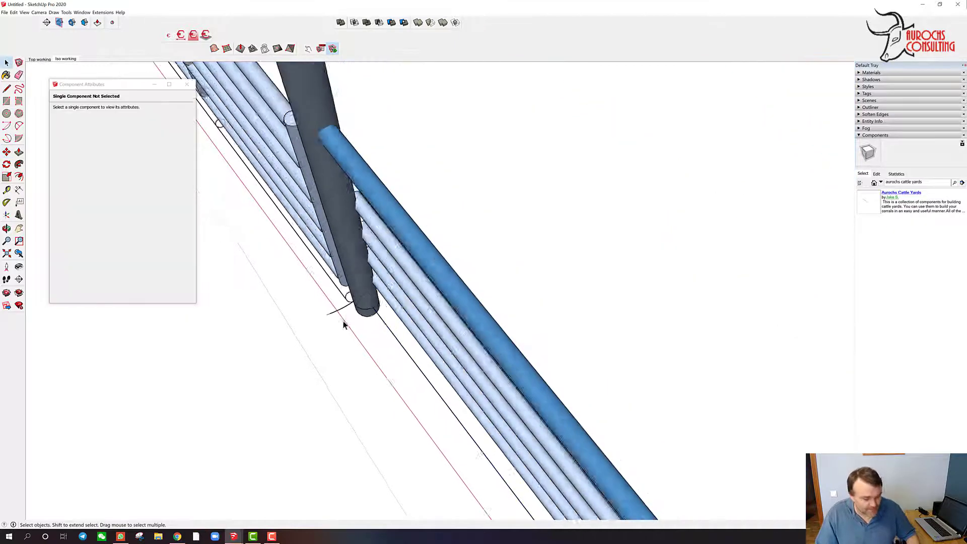
# Scale the fence lengthwise along the red axis until its top rail ends on the farthest 5' post, and deselect it.
pyautogui.moveTo(458, 422); pyautogui.dragTo(356, 352, button='middle')
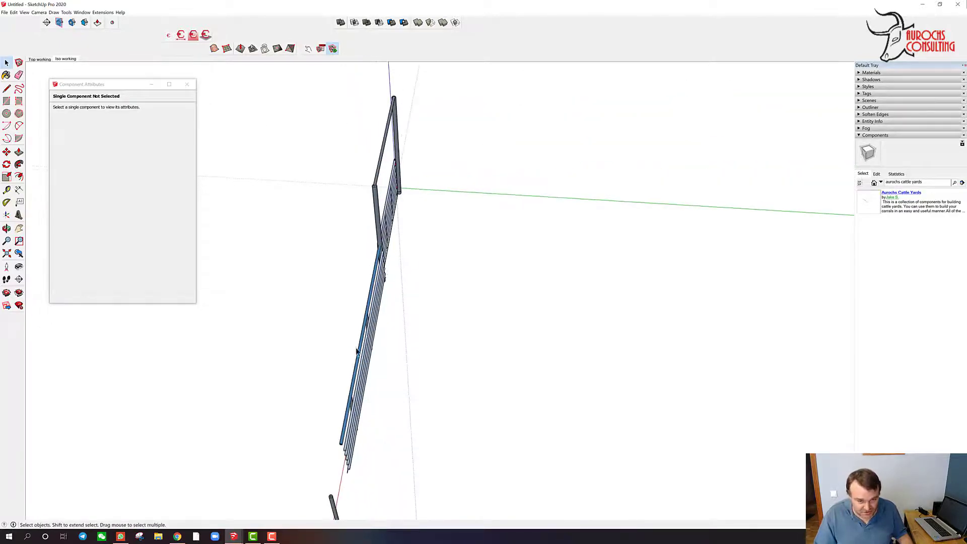
pyautogui.moveTo(370, 452); pyautogui.dragTo(324, 311, button='middle')
pyautogui.click(323, 311)
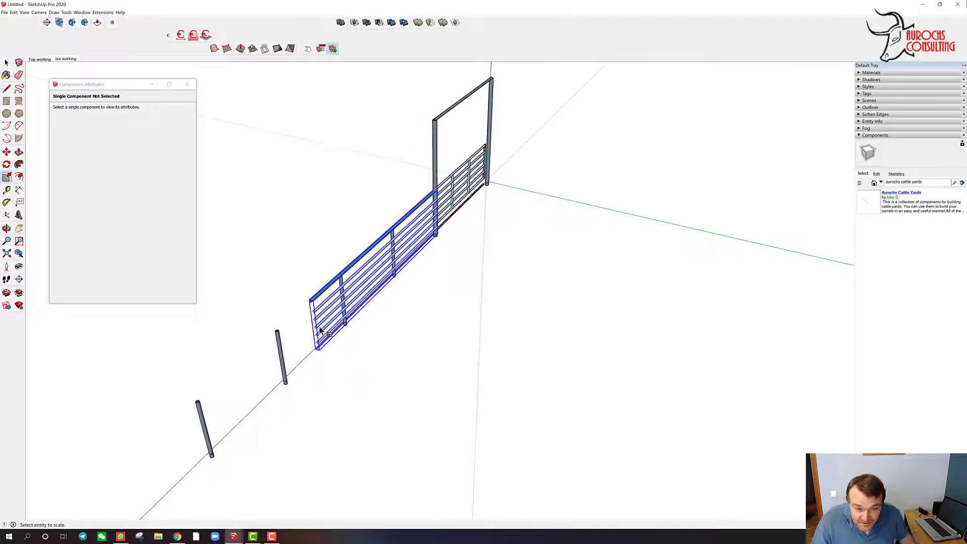
pyautogui.press('s')
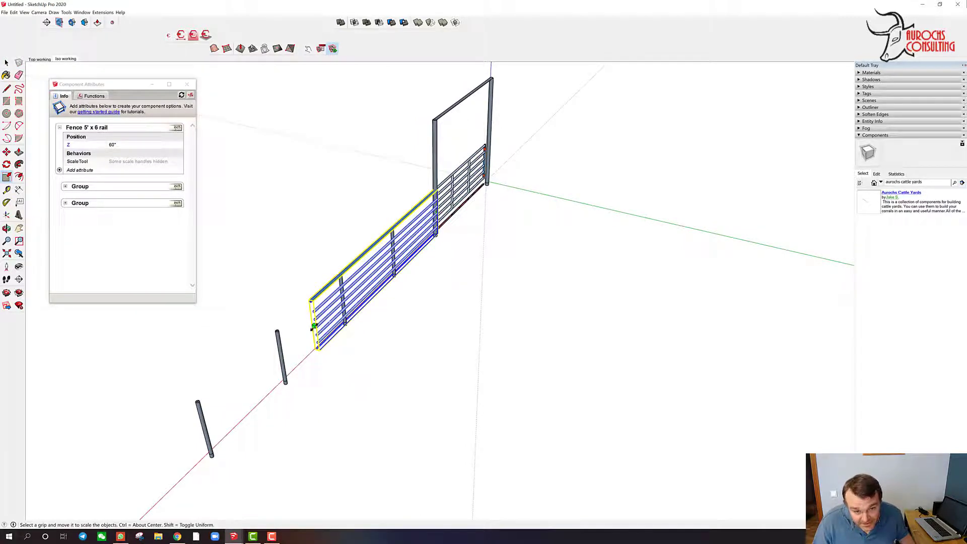
pyautogui.moveTo(314, 326); pyautogui.dragTo(206, 402)
pyautogui.scroll(5, 205, 402)
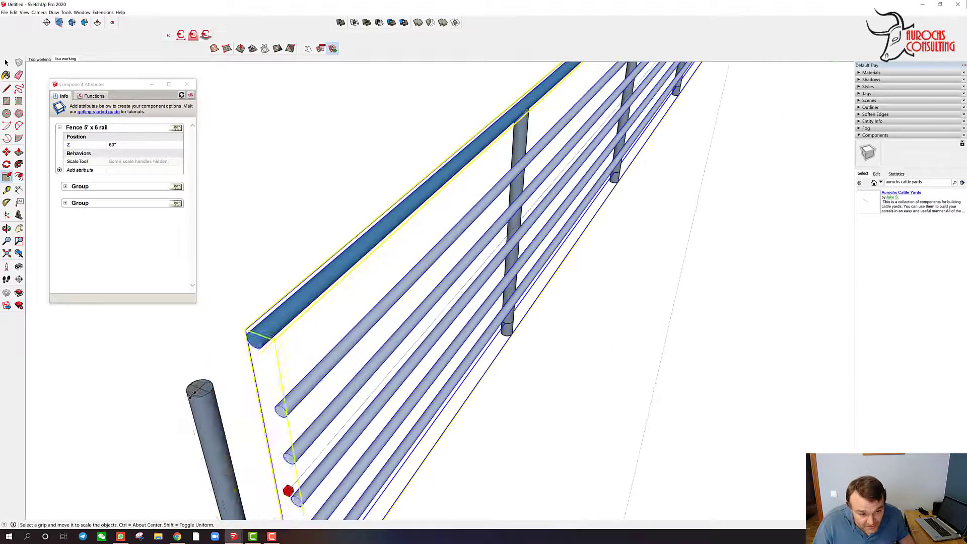
pyautogui.press('space')
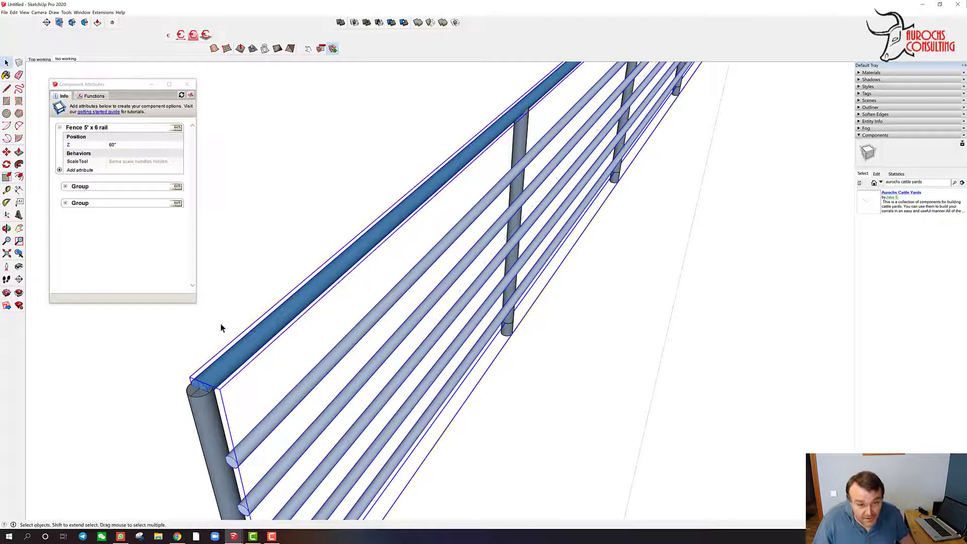
pyautogui.click(222, 317)
# Move the 12' gate by its hinge-side ground line endpoint against the base edge of the first 12' post.
pyautogui.scroll(-8, 222, 317)
pyautogui.moveTo(222, 317); pyautogui.dragTo(341, 272, button='middle')
pyautogui.scroll(4, 371, 298)
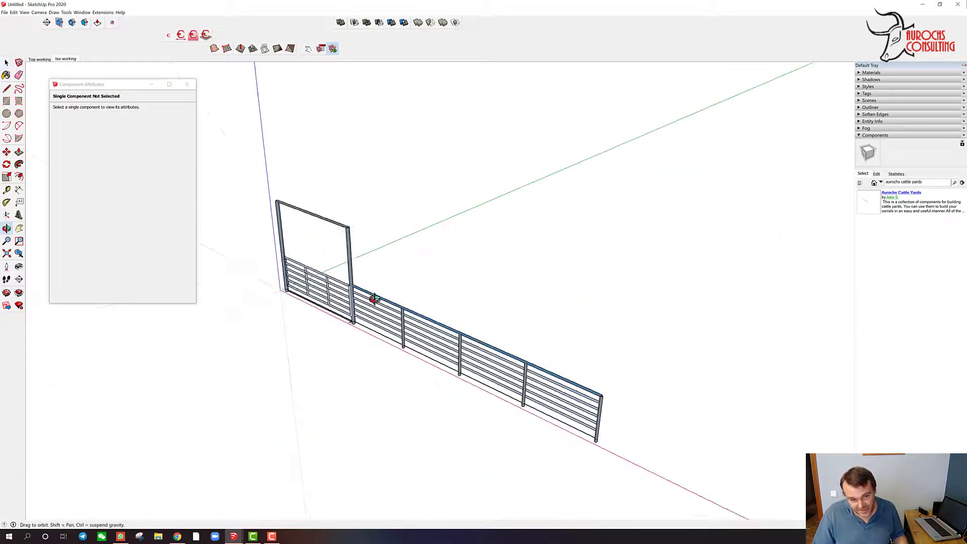
pyautogui.keyDown('shift'); pyautogui.moveTo(247, 331); pyautogui.dragTo(455, 397, button='middle'); pyautogui.keyUp('shift')
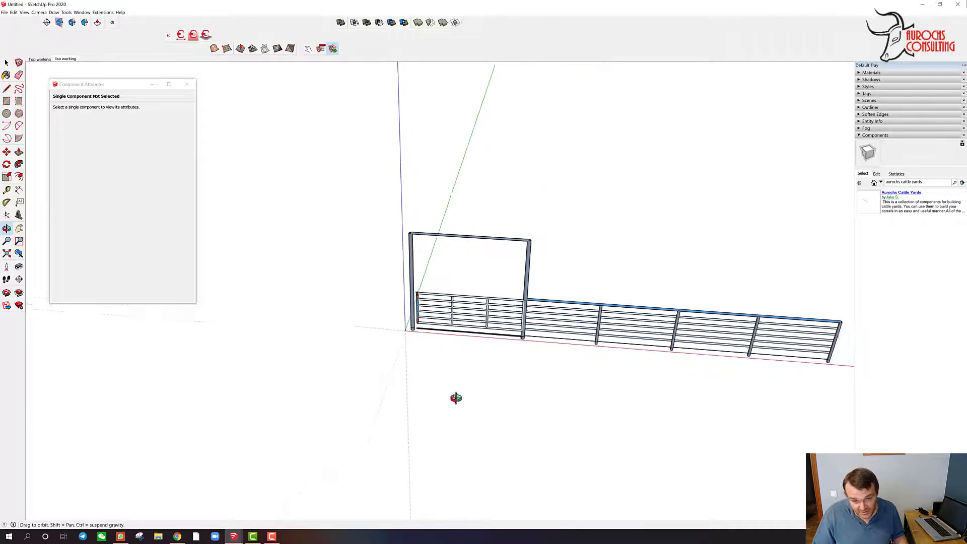
pyautogui.scroll(3, 421, 321)
pyautogui.scroll(5, 421, 321)
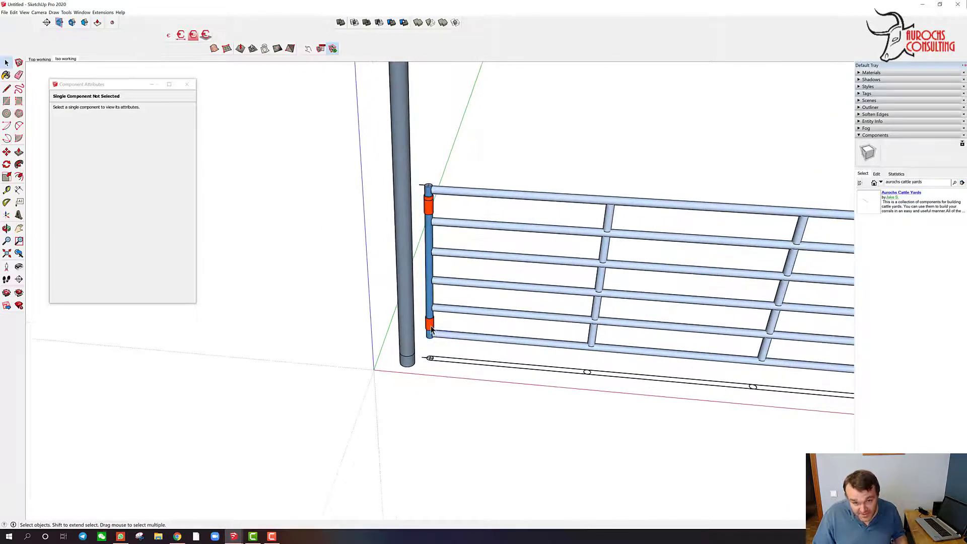
pyautogui.click(432, 328)
pyautogui.scroll(6, 426, 360)
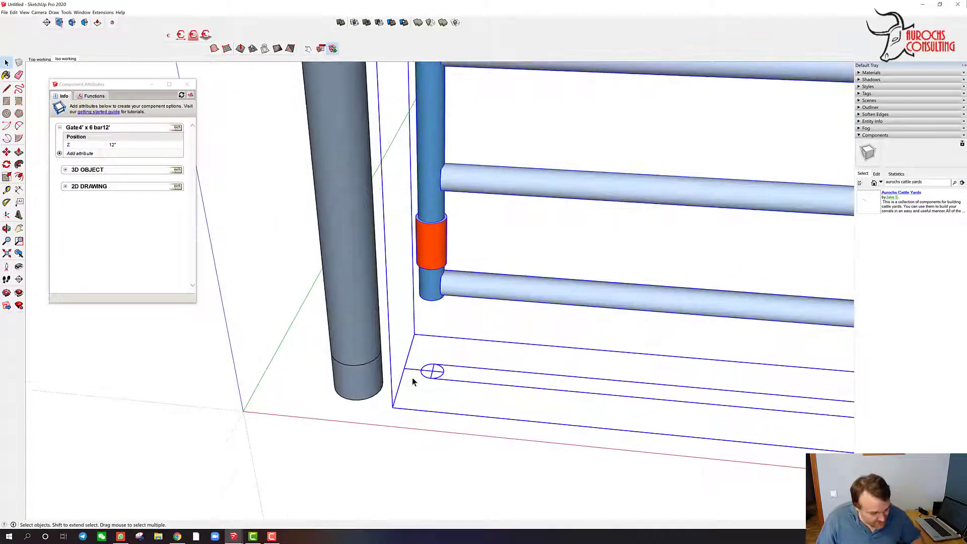
pyautogui.press('m')
pyautogui.click(403, 370)
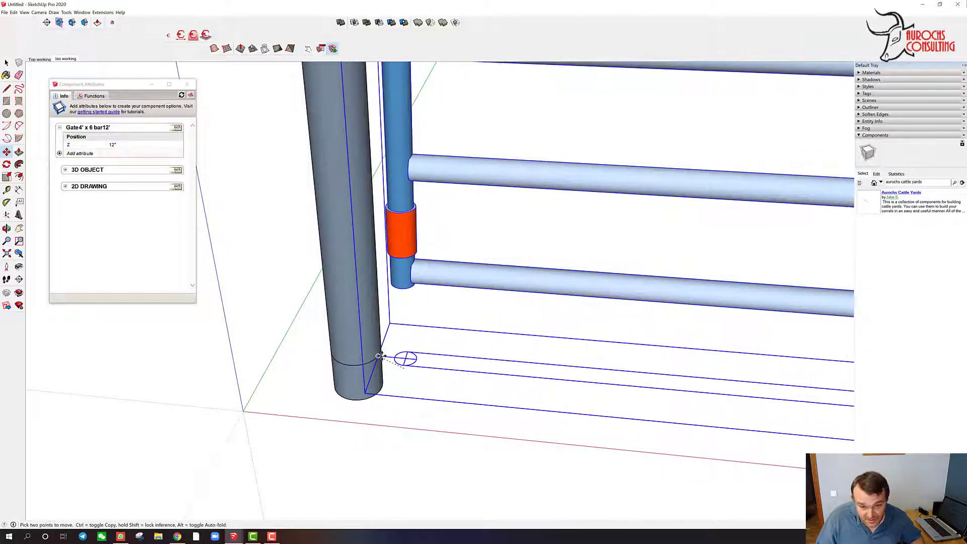
pyautogui.click(379, 356)
pyautogui.press('space')
pyautogui.scroll(-3, 392, 371)
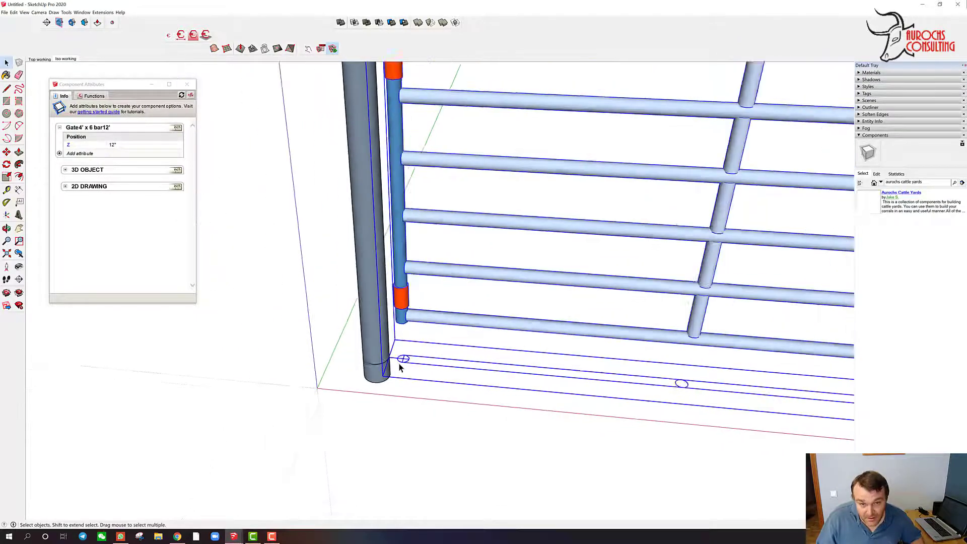
# Rotate the gate about the top centre of its hinge post to swing it open away from the fence line, and deselect it.
pyautogui.scroll(-5, 398, 367)
pyautogui.moveTo(606, 280); pyautogui.dragTo(564, 273, button='middle')
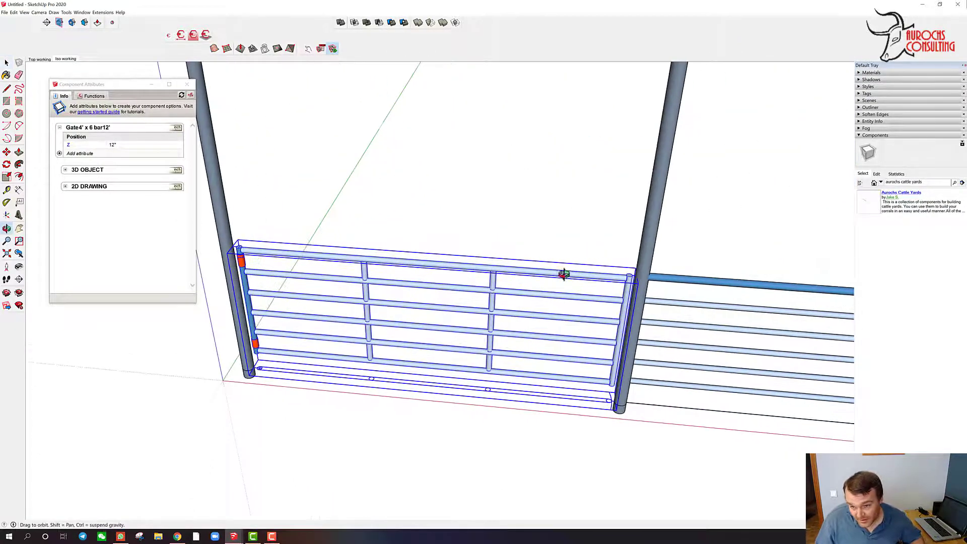
pyautogui.scroll(6, 629, 282)
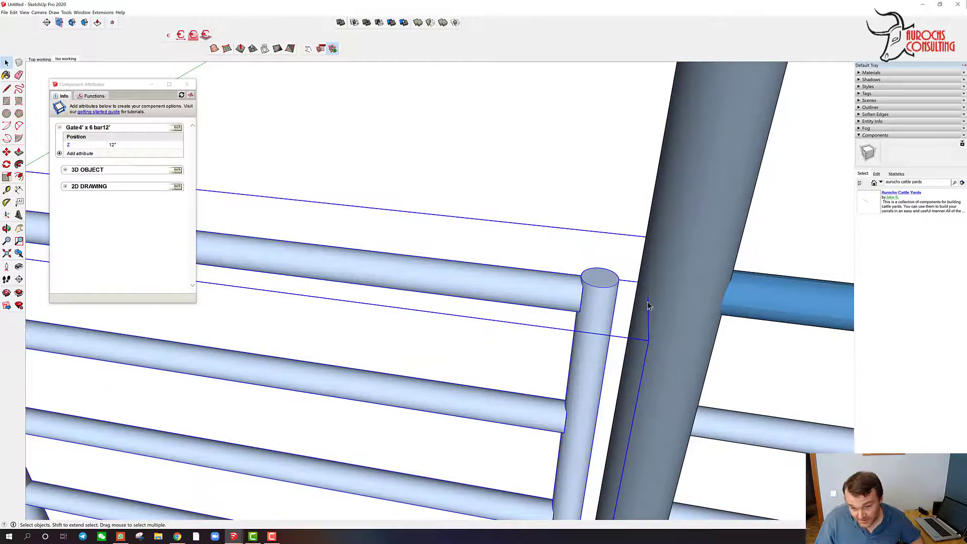
pyautogui.scroll(-6, 648, 306)
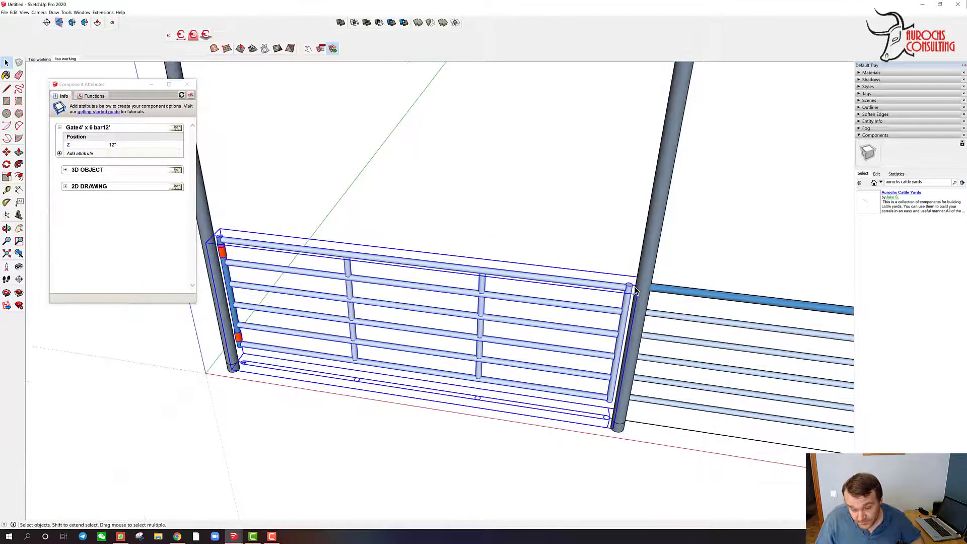
pyautogui.moveTo(258, 261)
pyautogui.mouseDown(button='middle')
pyautogui.moveTo(403, 343)
pyautogui.moveTo(522, 368)
pyautogui.moveTo(681, 360)
pyautogui.mouseUp(button='middle')
pyautogui.scroll(5, 366, 337)
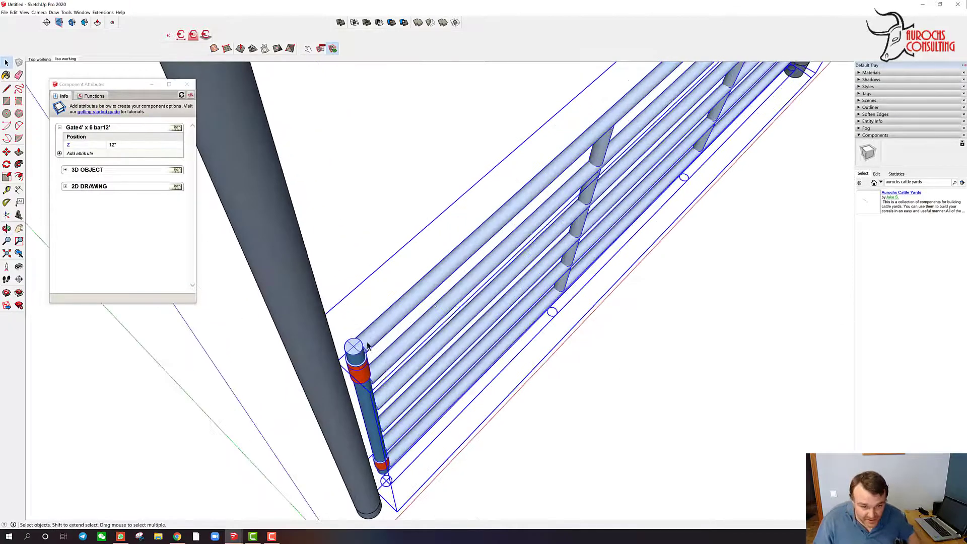
pyautogui.scroll(3, 354, 352)
pyautogui.press('q')
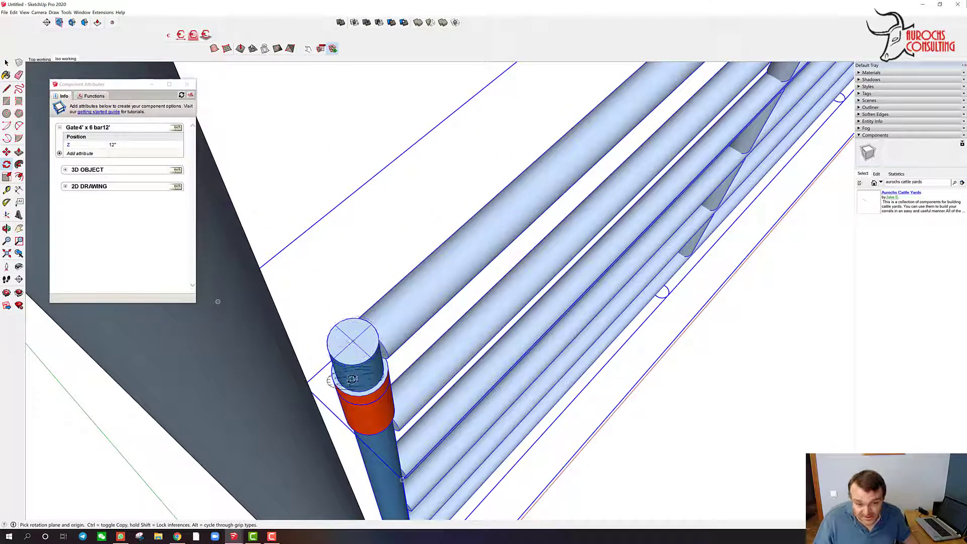
pyautogui.click(352, 340)
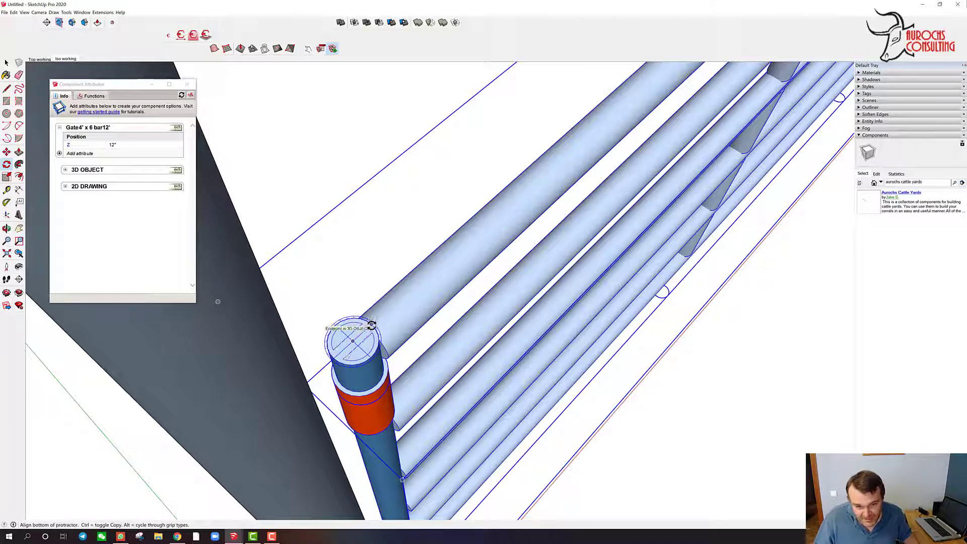
pyautogui.scroll(-4, 371, 325)
pyautogui.scroll(-5, 371, 325)
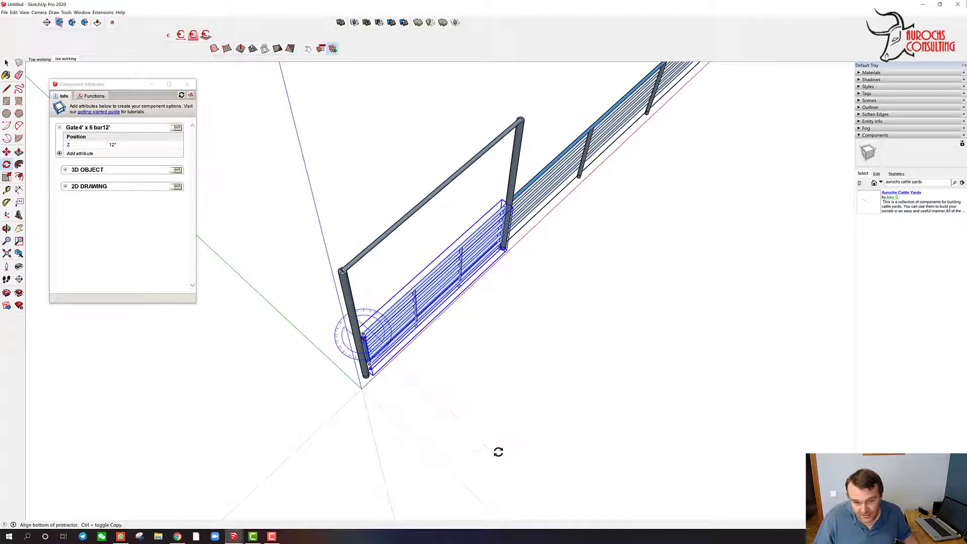
pyautogui.click(496, 452)
pyautogui.click(362, 449)
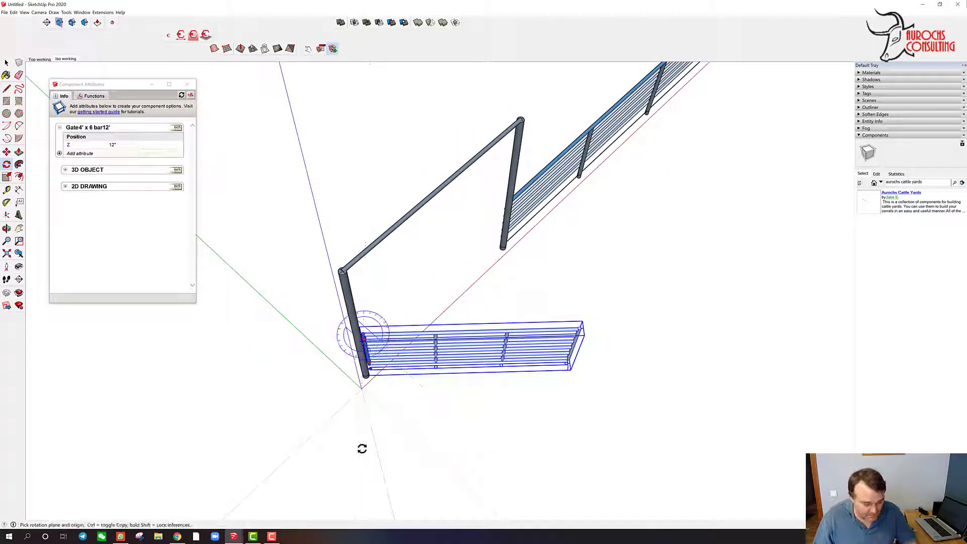
pyautogui.press('space')
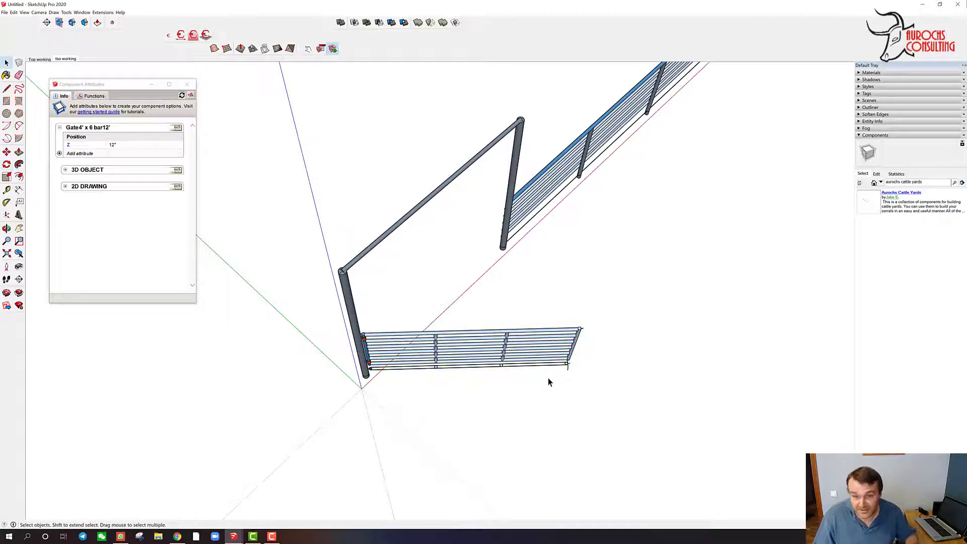
pyautogui.click(549, 378)
# Examine the opened gate and the fence from several sides and from above.
pyautogui.moveTo(583, 306); pyautogui.dragTo(295, 220, button='middle')
pyautogui.scroll(-3, 312, 257)
pyautogui.scroll(-1, 323, 270)
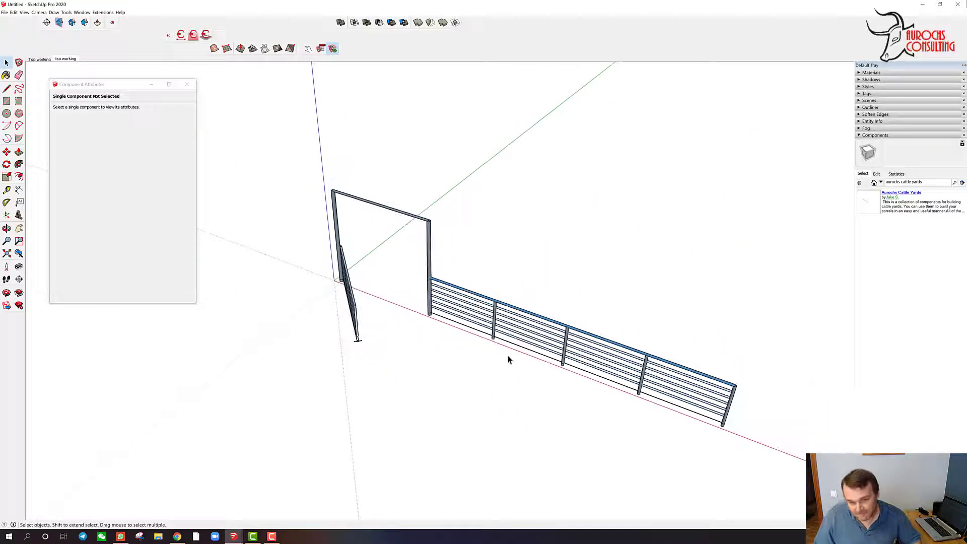
pyautogui.keyDown('shift'); pyautogui.moveTo(506, 359); pyautogui.dragTo(390, 306, button='middle'); pyautogui.keyUp('shift')
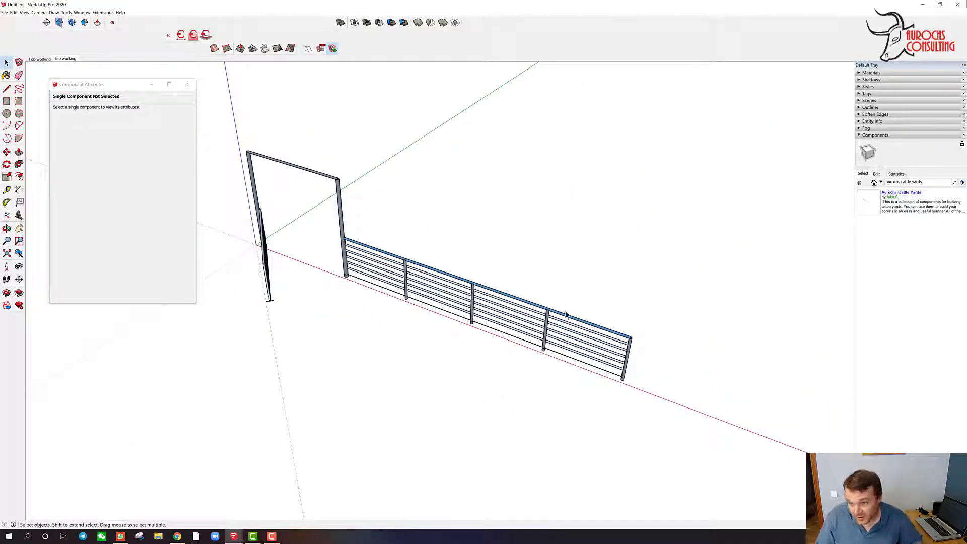
pyautogui.moveTo(304, 309); pyautogui.dragTo(566, 297, button='middle')
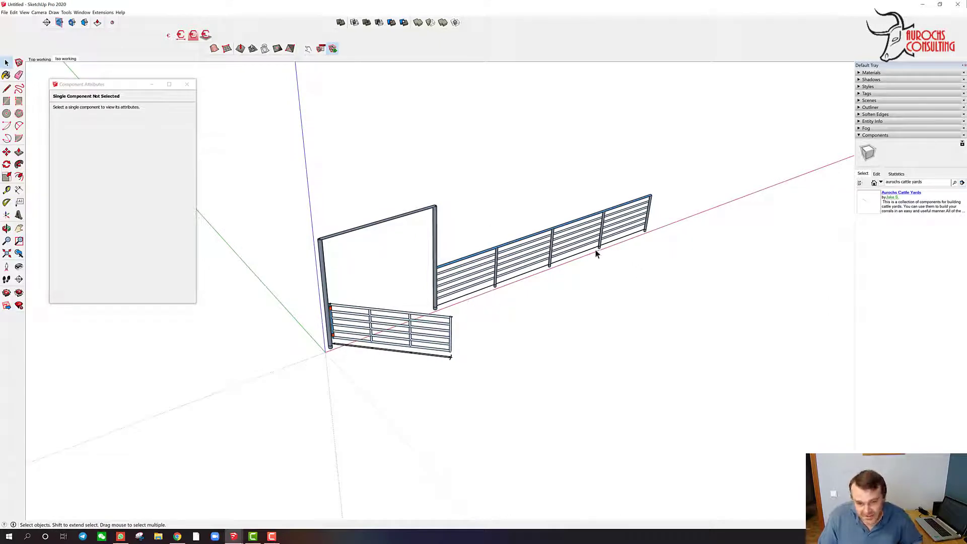
pyautogui.moveTo(344, 323); pyautogui.dragTo(483, 439, button='middle')
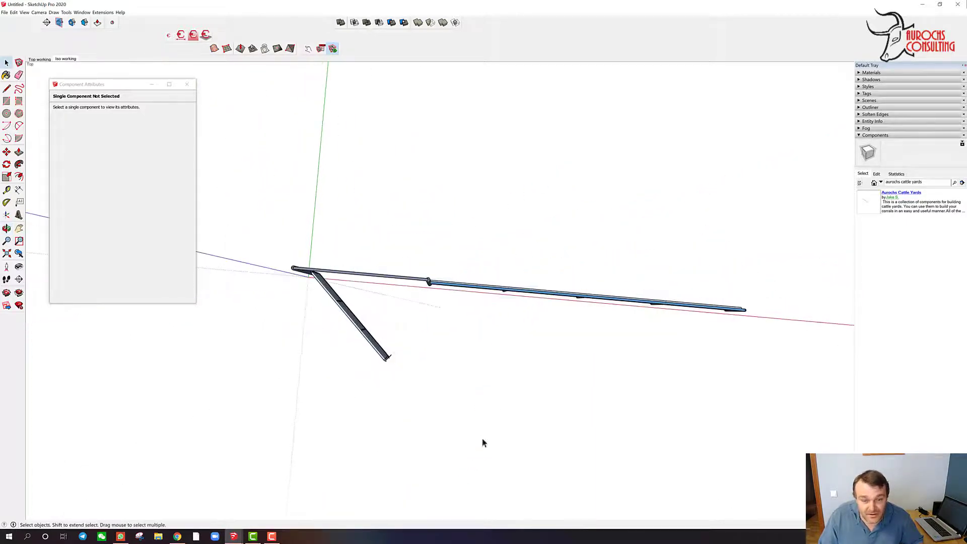
pyautogui.moveTo(343, 357); pyautogui.dragTo(777, 160, button='middle')
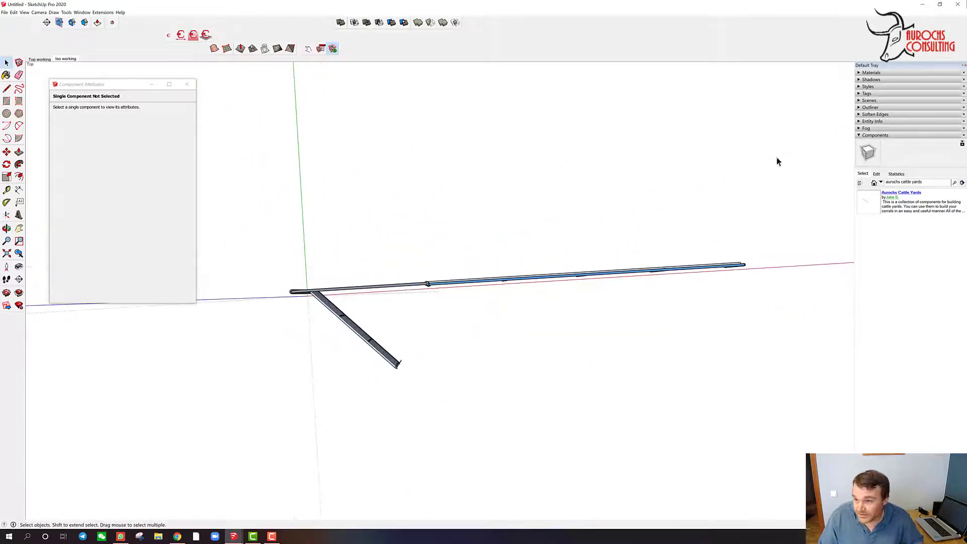
# Select the Top working scene in the scene list and set the camera to a parallel projection top view.
pyautogui.click(868, 100)
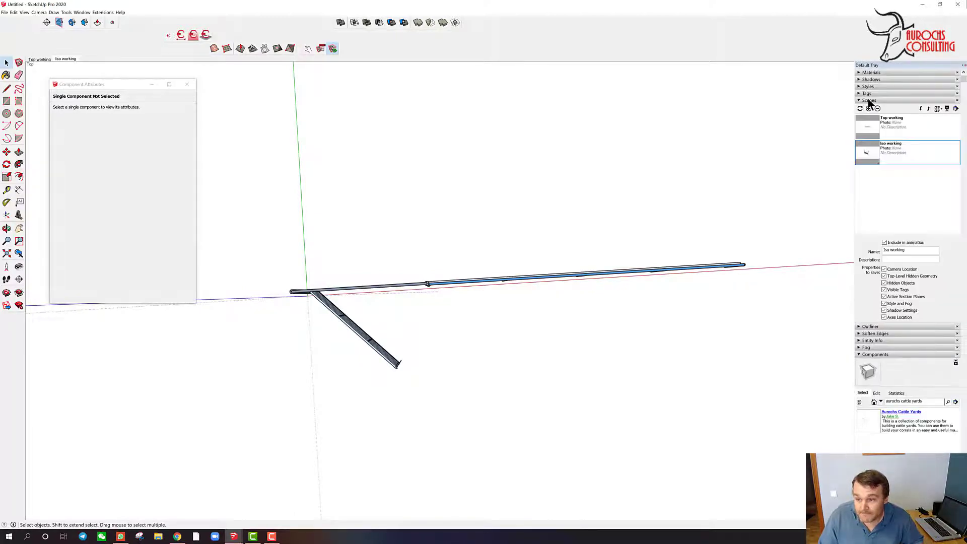
pyautogui.click(871, 130)
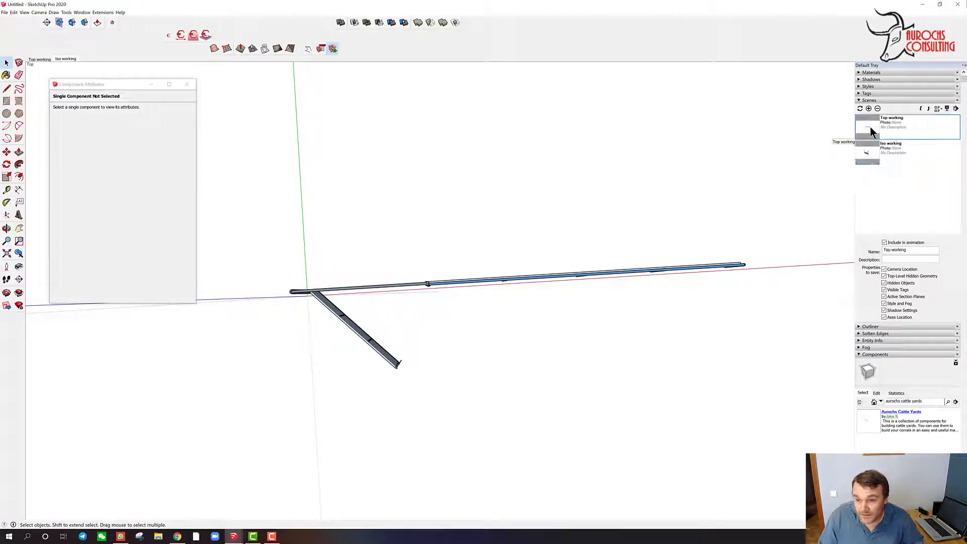
pyautogui.click(40, 12)
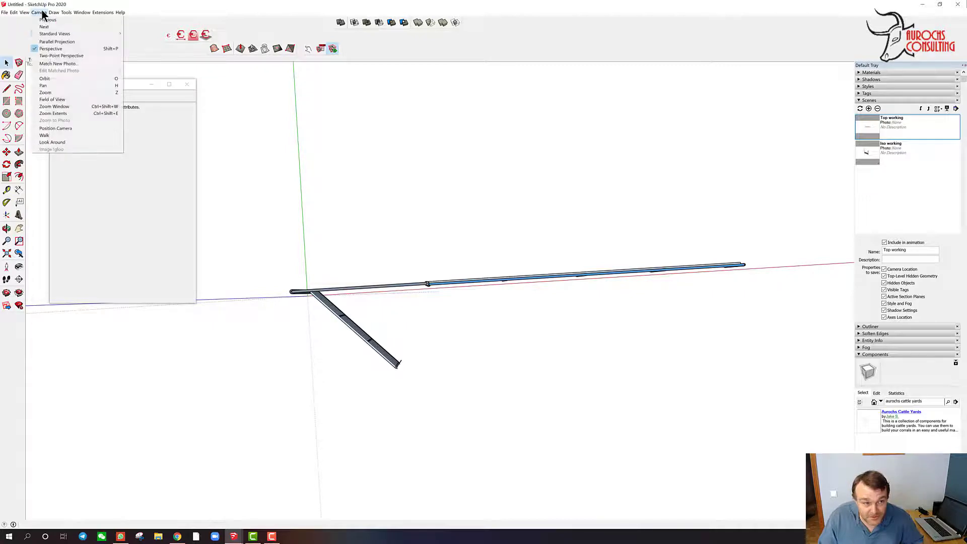
pyautogui.click(47, 41)
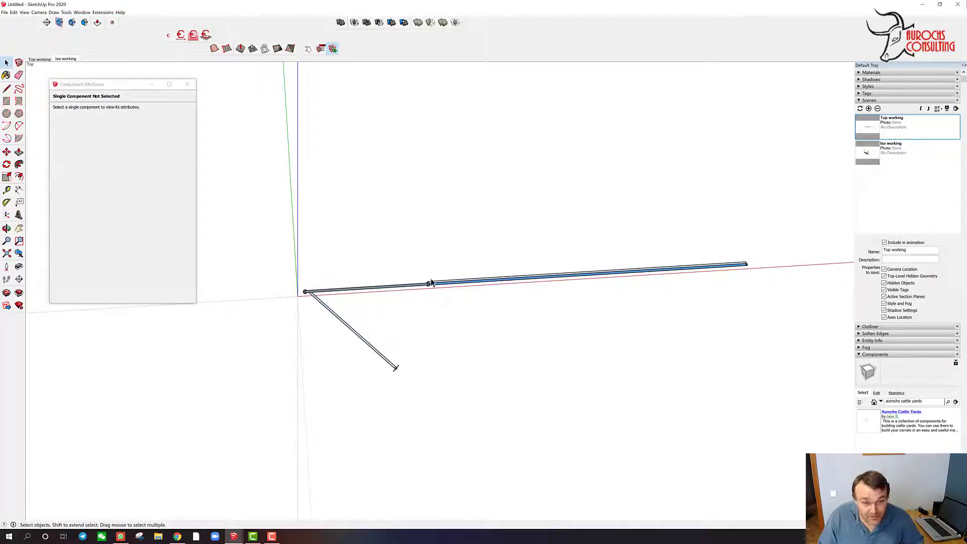
pyautogui.moveTo(537, 320); pyautogui.dragTo(528, 326, button='middle')
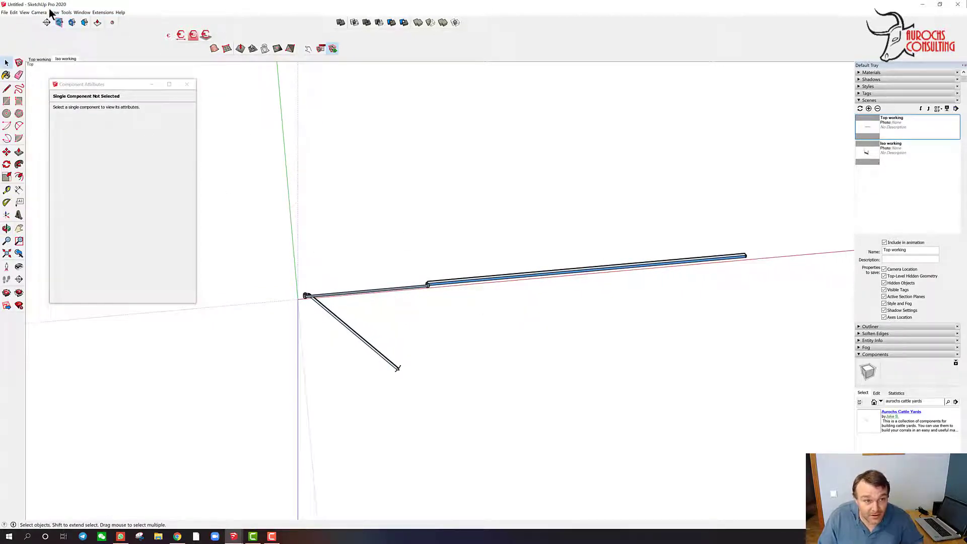
pyautogui.click(41, 13)
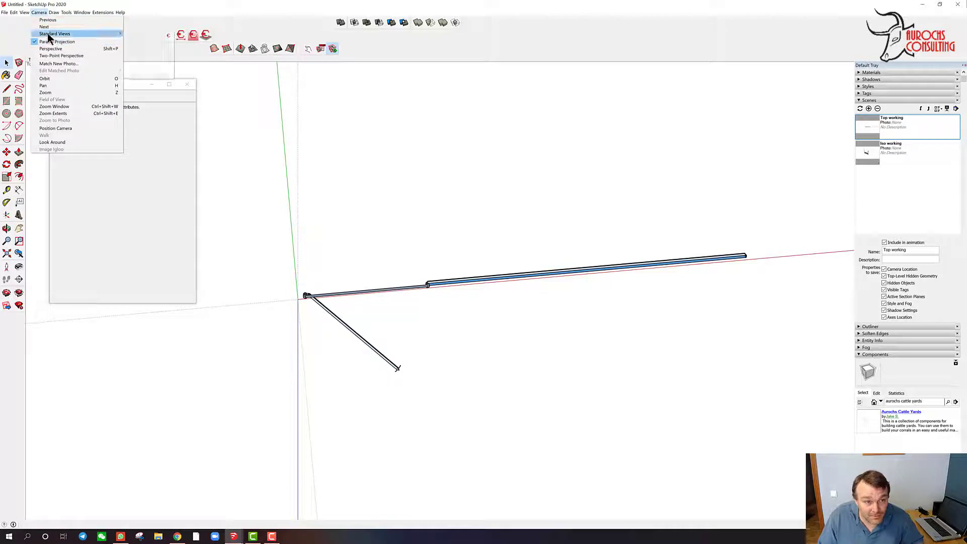
pyautogui.moveTo(47, 33)
pyautogui.click(135, 33)
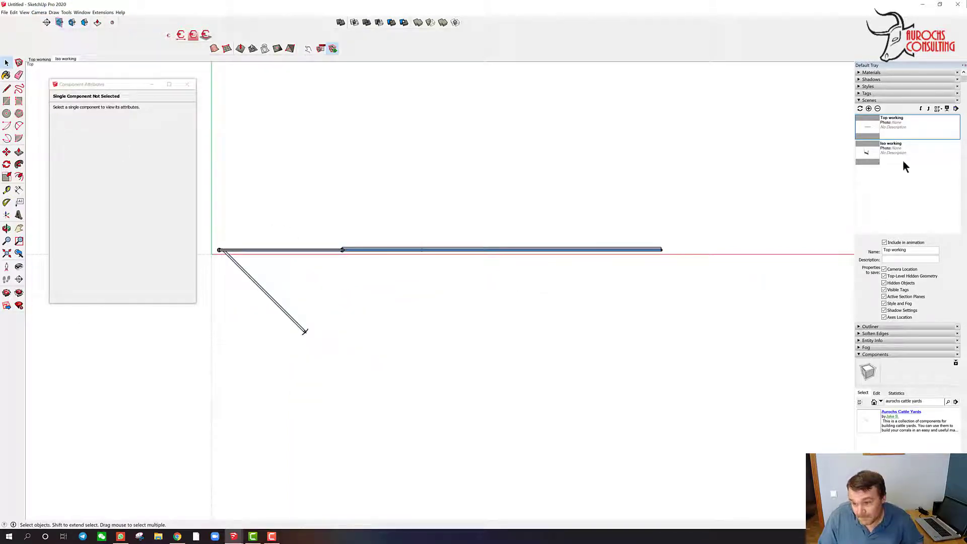
# Hide the 3D OBJECT tag so only the 2D drawing geometry is displayed.
pyautogui.click(862, 100)
pyautogui.click(862, 93)
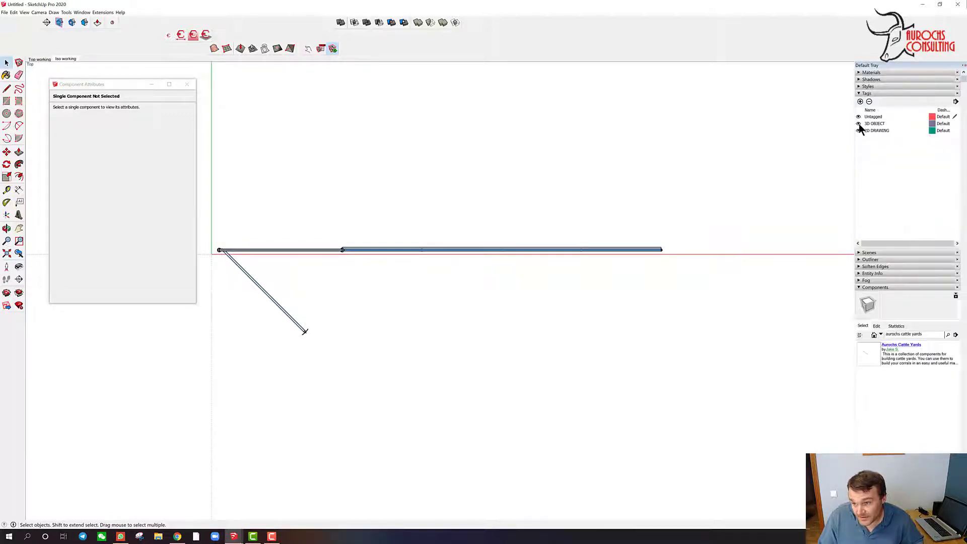
pyautogui.click(859, 125)
pyautogui.click(858, 123)
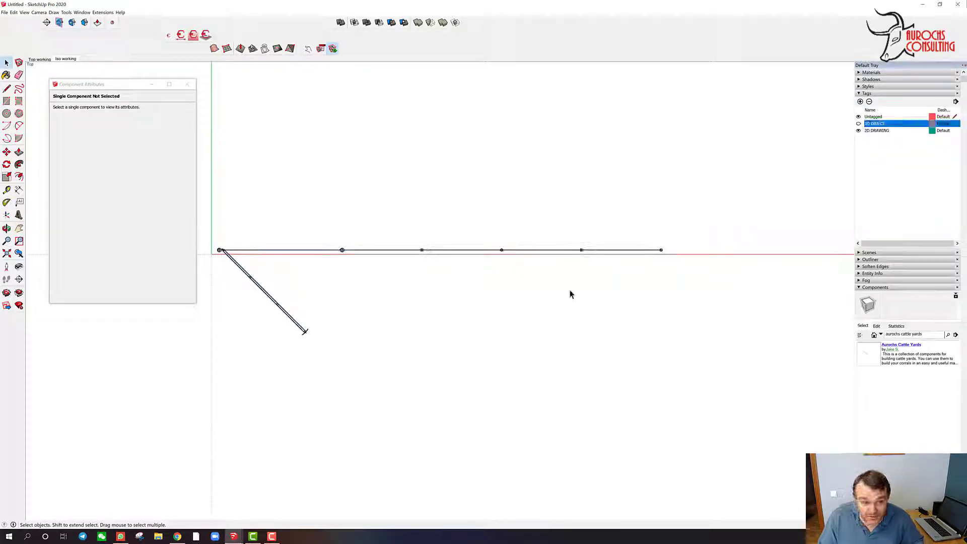
# Examine the 2D plan symbols of the posts, fence line, overhead brace and opened gate.
pyautogui.scroll(5, 661, 250)
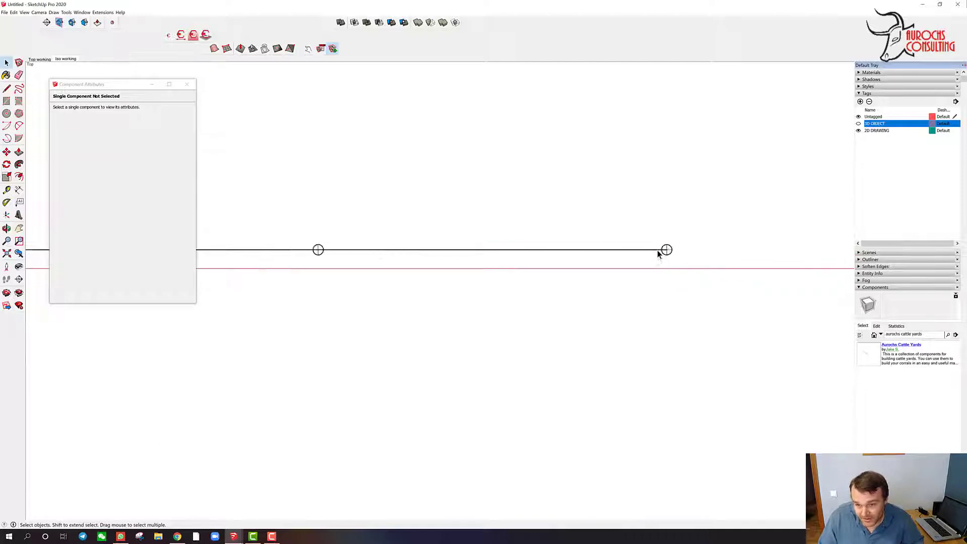
pyautogui.scroll(-5, 763, 264)
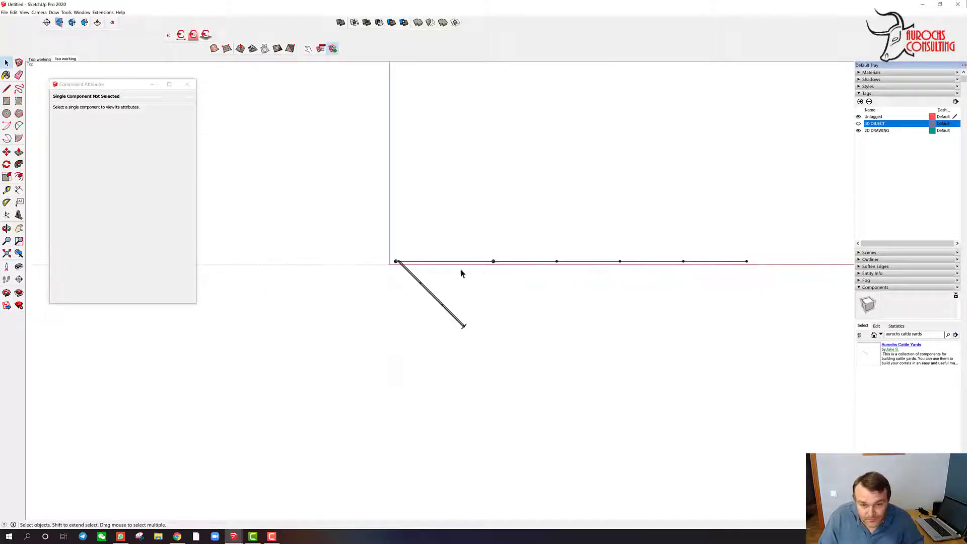
pyautogui.scroll(3, 460, 271)
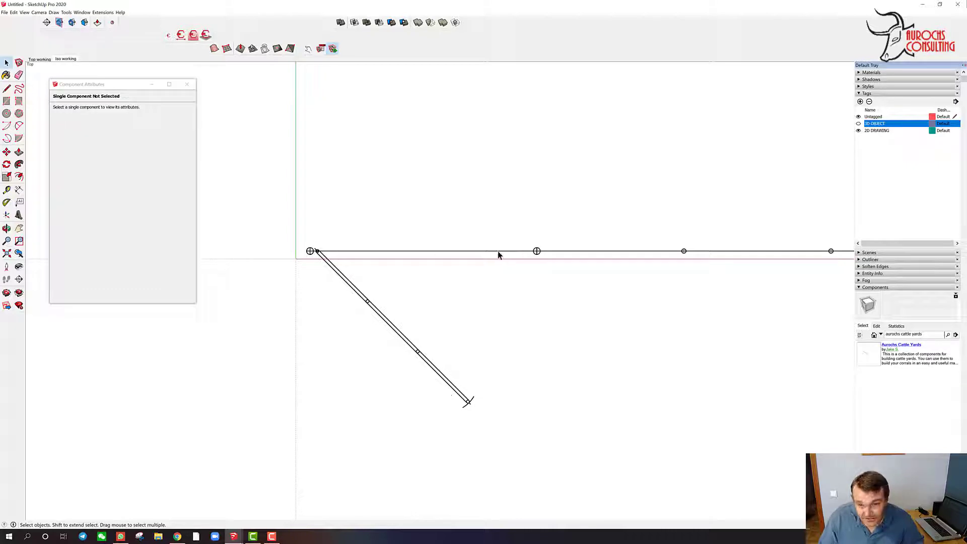
pyautogui.scroll(4, 537, 251)
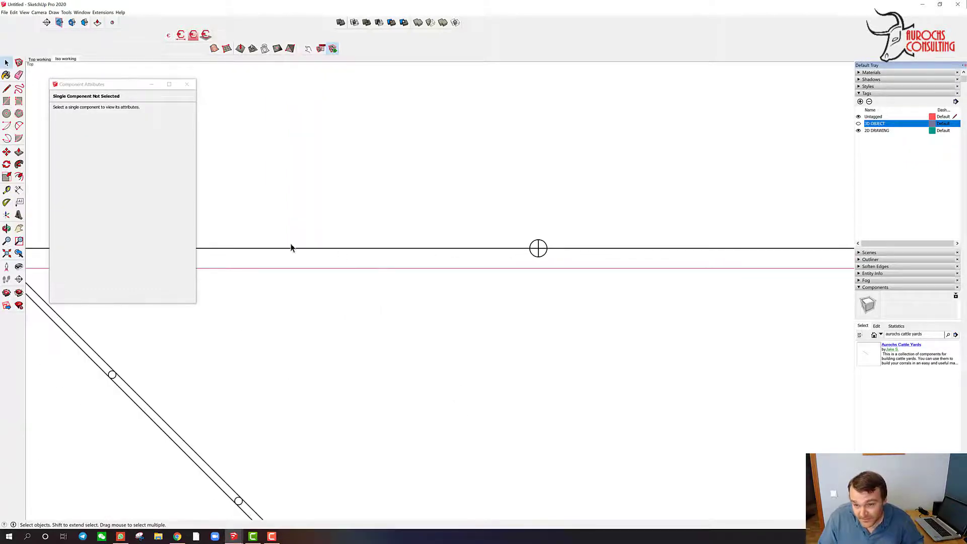
pyautogui.scroll(-5, 259, 247)
pyautogui.scroll(-2, 596, 281)
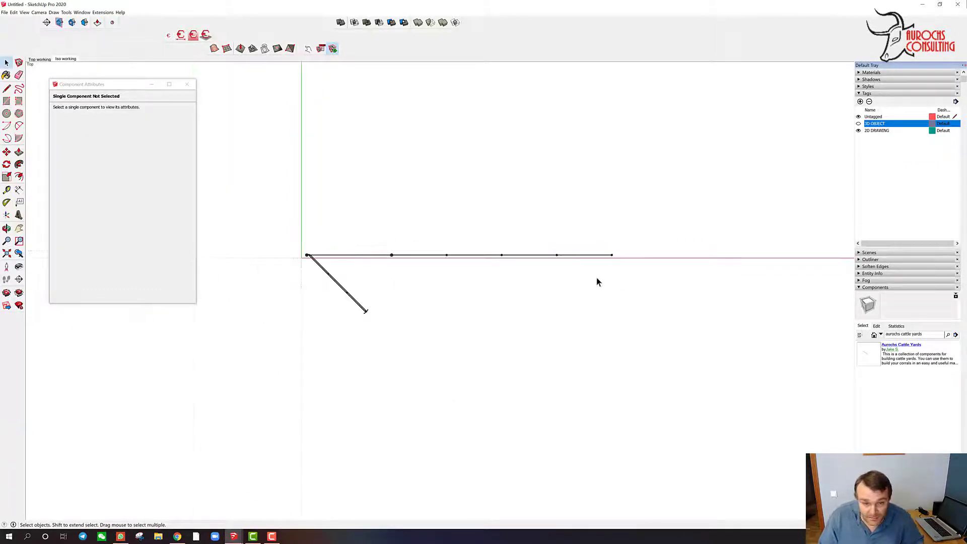
pyautogui.scroll(1, 431, 269)
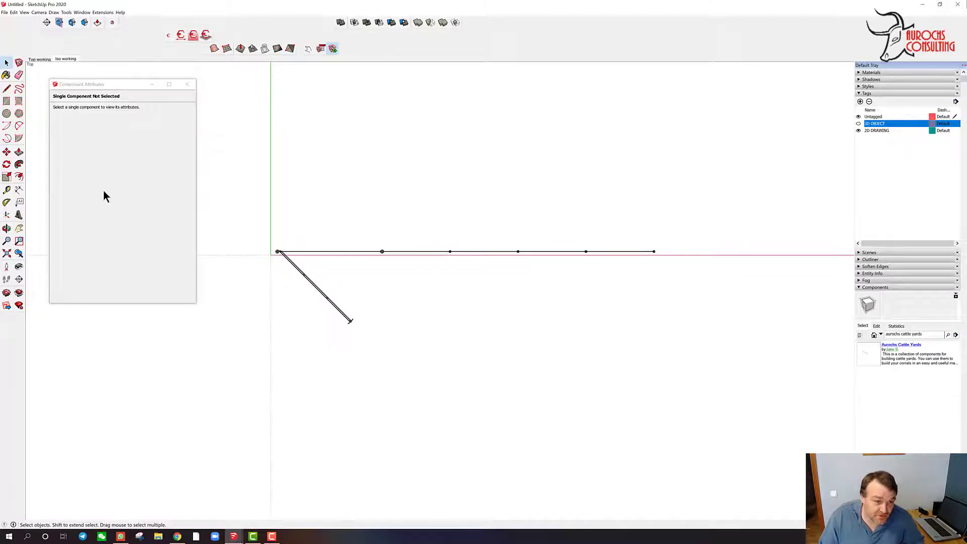
# Dimension the gate opening between the centres of the two gate posts, placing the dimension above the fence line.
pyautogui.click(19, 189)
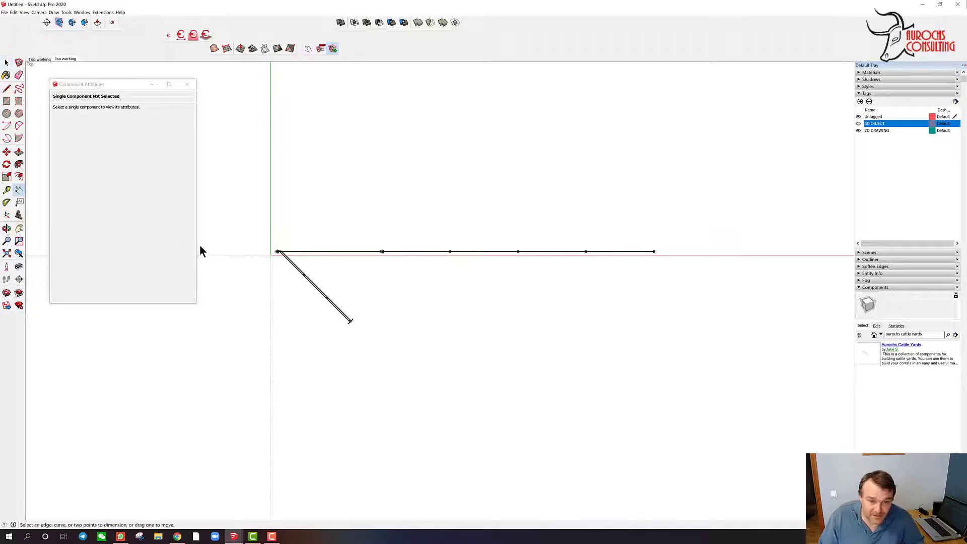
pyautogui.scroll(3, 216, 246)
pyautogui.scroll(2, 403, 259)
pyautogui.click(402, 259)
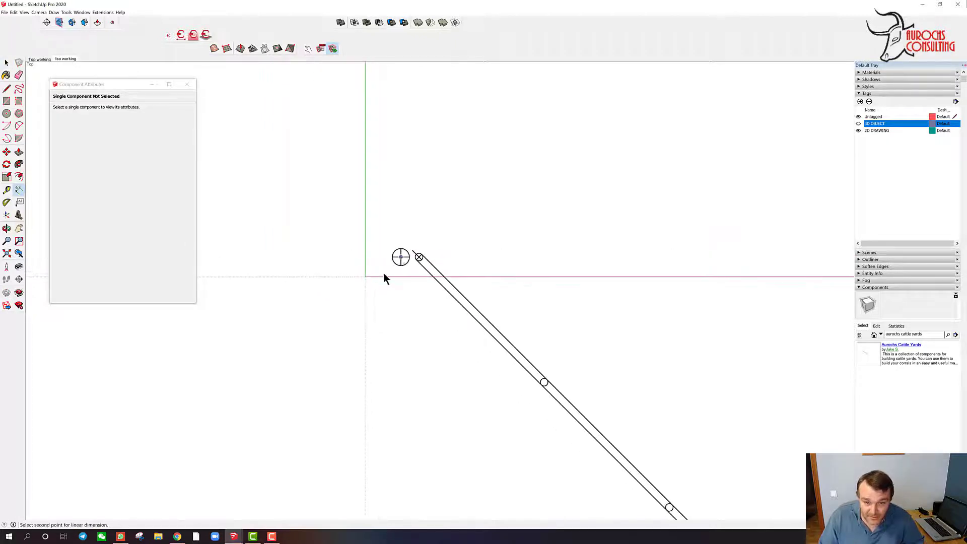
pyautogui.scroll(-1, 342, 281)
pyautogui.click(718, 268)
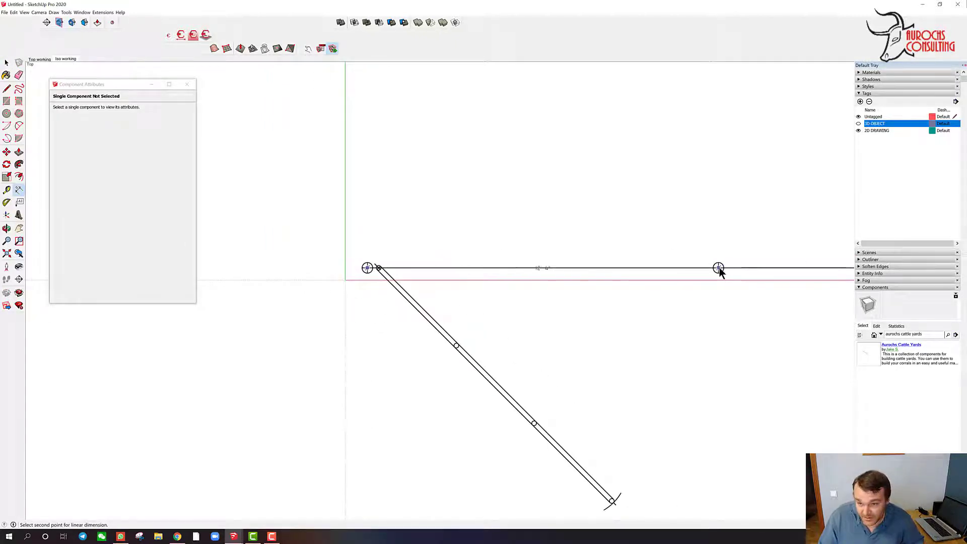
pyautogui.click(718, 243)
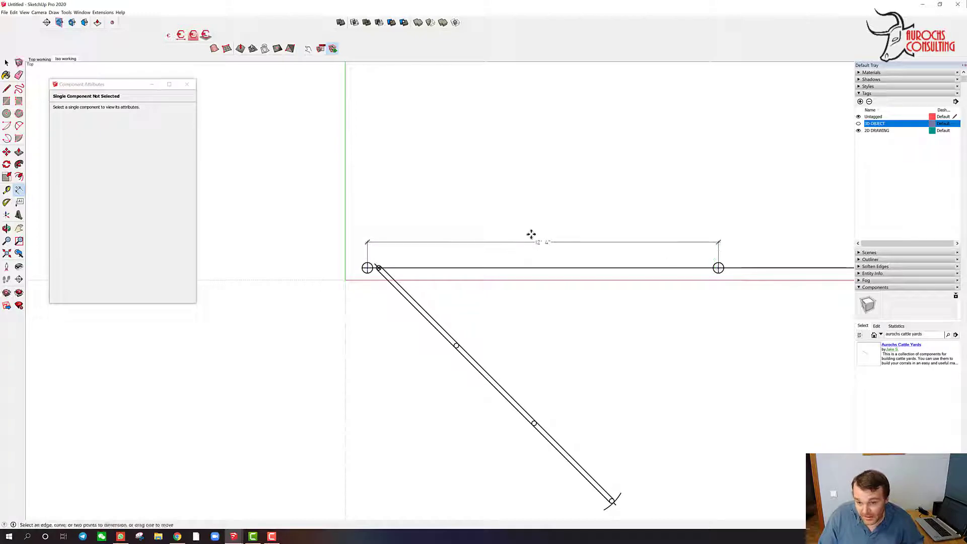
pyautogui.scroll(-5, 262, 285)
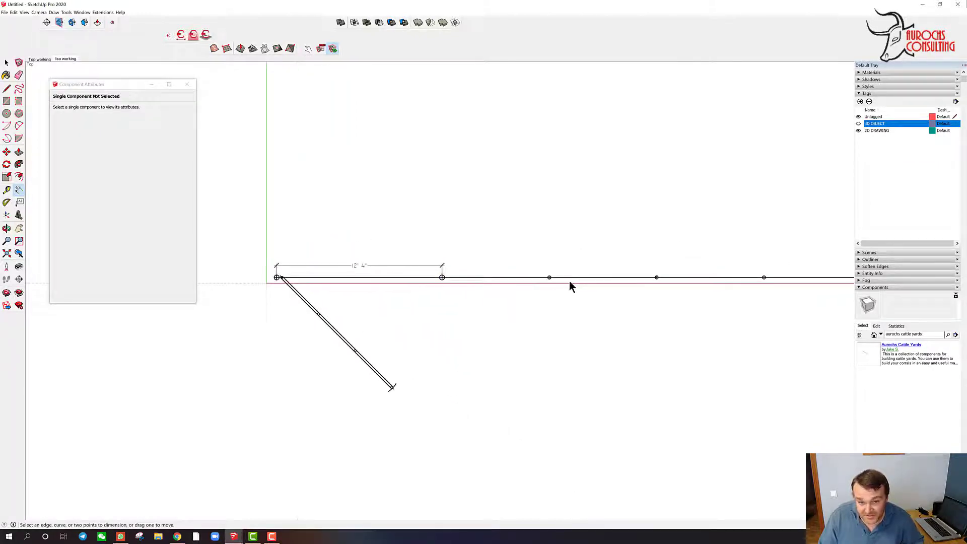
# Dimension the first fence bay from the second gate post's centre to the next fence post's centre, in line with the gate opening dimension.
pyautogui.scroll(3, 570, 285)
pyautogui.click(331, 275)
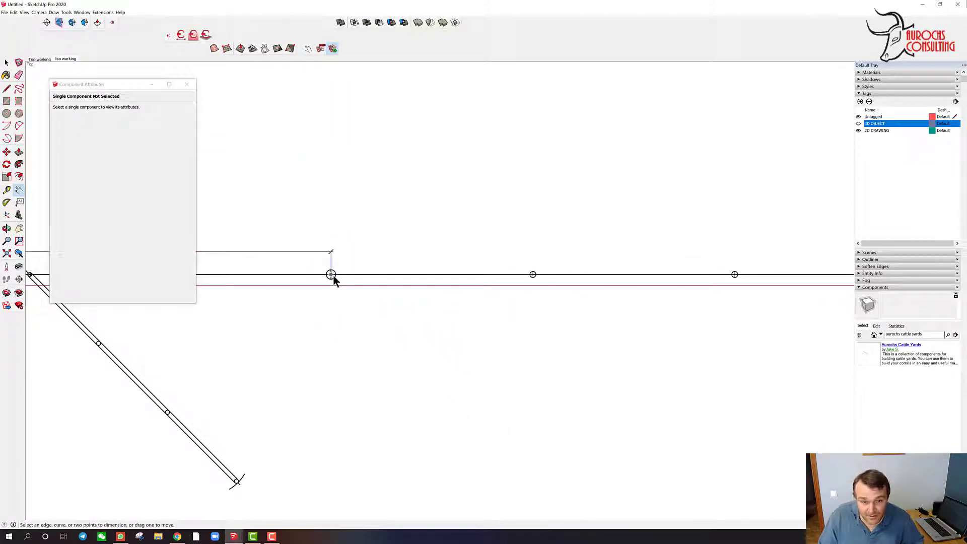
pyautogui.click(533, 274)
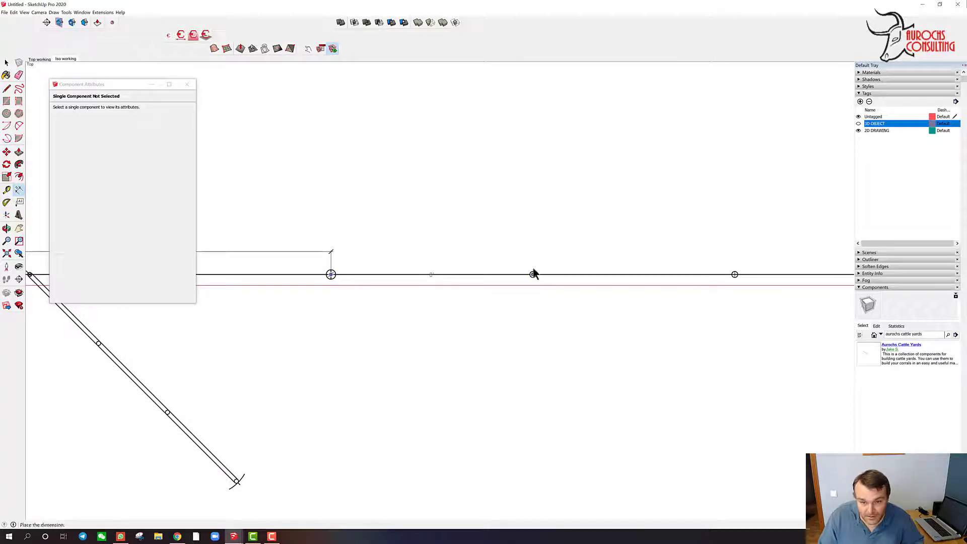
pyautogui.click(532, 254)
pyautogui.scroll(-3, 538, 232)
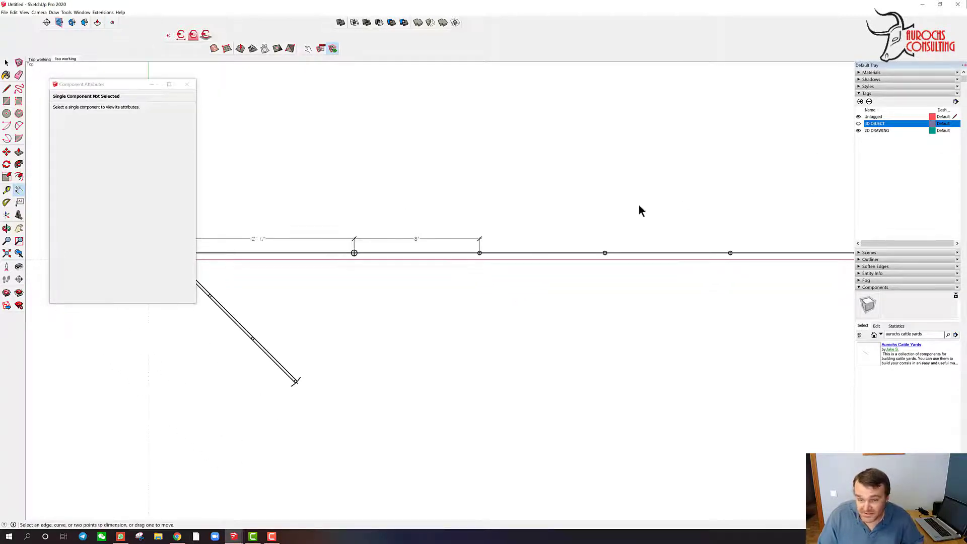
# Dimension the full fence run from the second gate post's centre to the last fence post, above the single-bay dimension.
pyautogui.scroll(2, 353, 254)
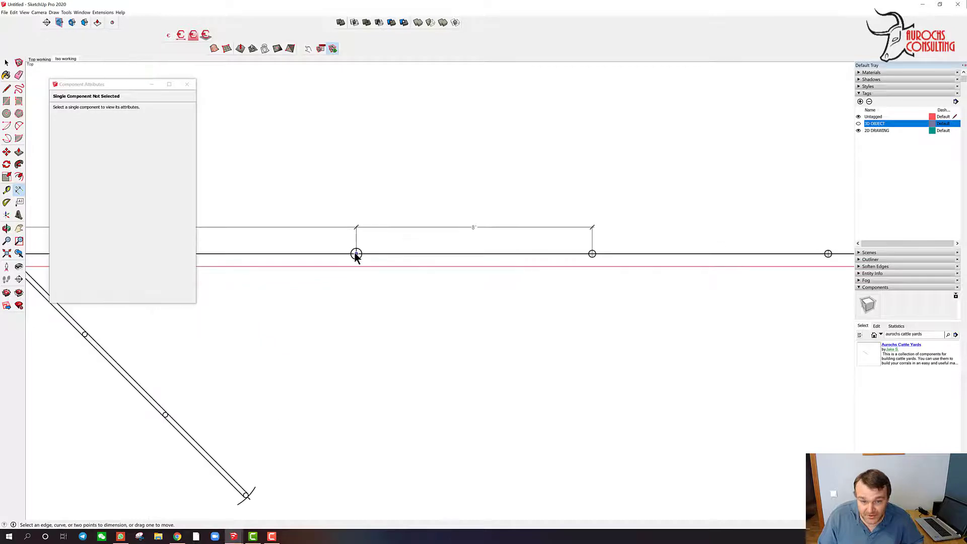
pyautogui.click(354, 253)
pyautogui.scroll(-5, 291, 305)
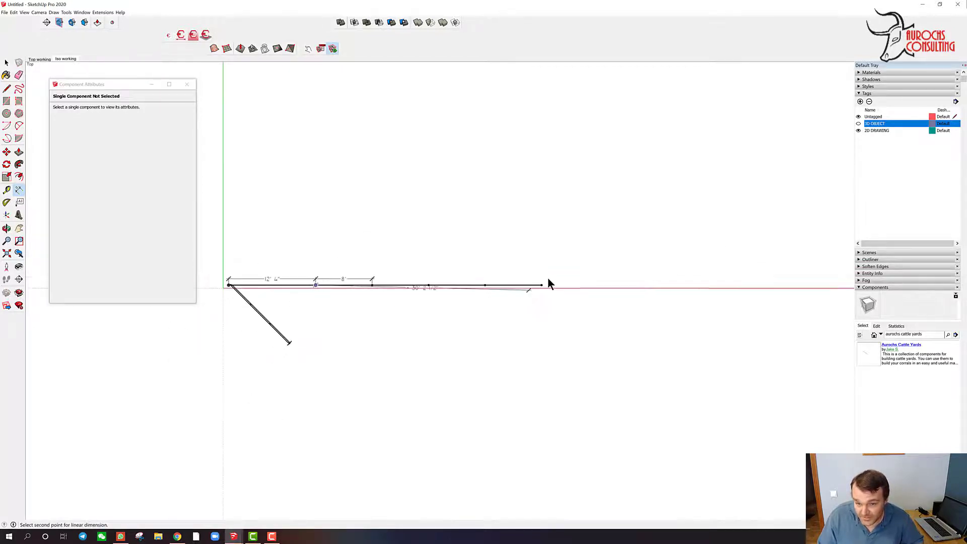
pyautogui.scroll(4, 546, 280)
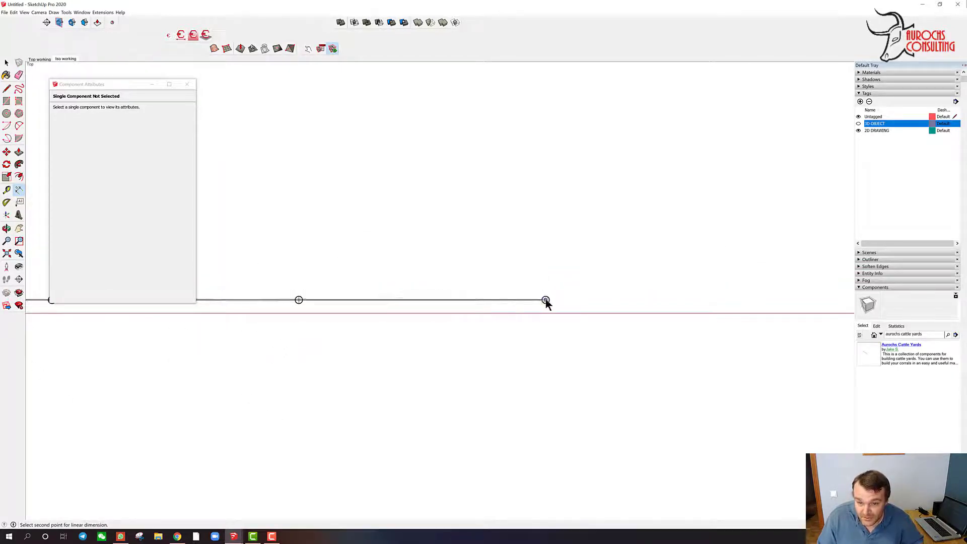
pyautogui.click(545, 300)
pyautogui.click(548, 252)
pyautogui.scroll(-1, 684, 295)
pyautogui.scroll(-2, 685, 295)
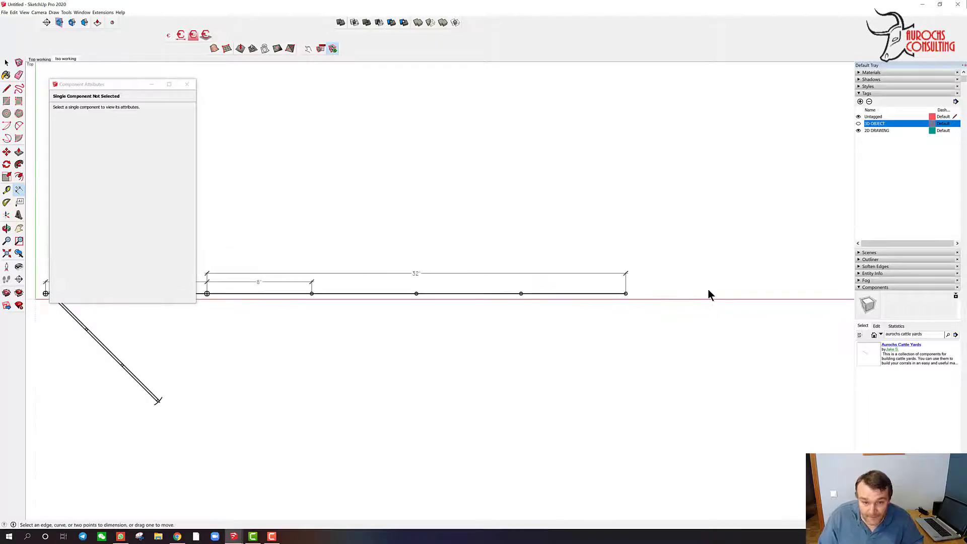
pyautogui.scroll(-2, 479, 304)
pyautogui.scroll(-1, 674, 325)
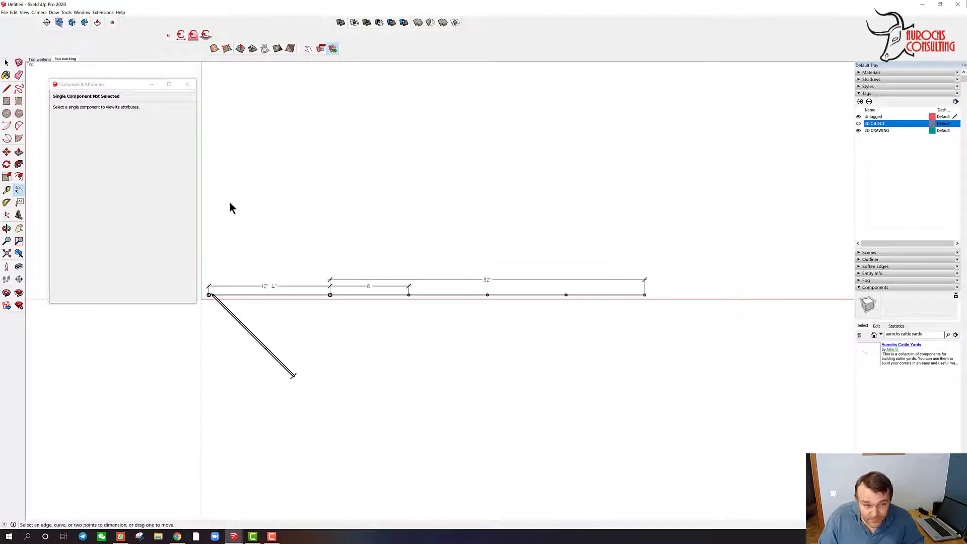
# Attach a leader text reading "14' GATE" to the opened gate and finish the annotation.
pyautogui.click(19, 202)
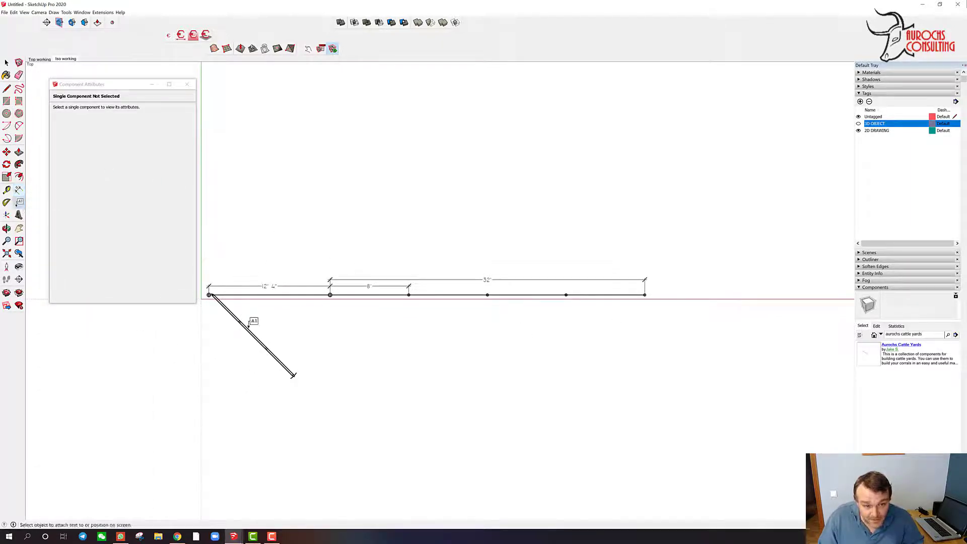
pyautogui.click(246, 330)
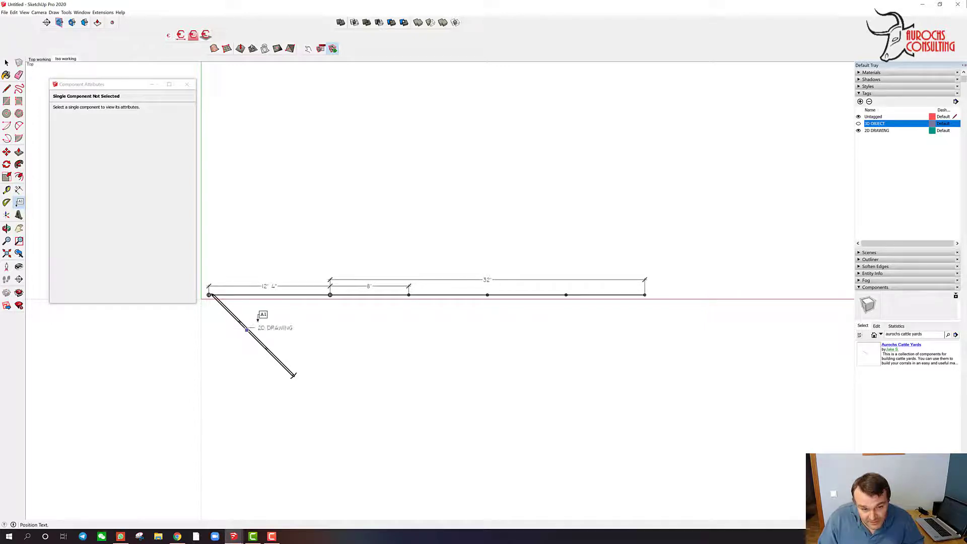
pyautogui.click(262, 318)
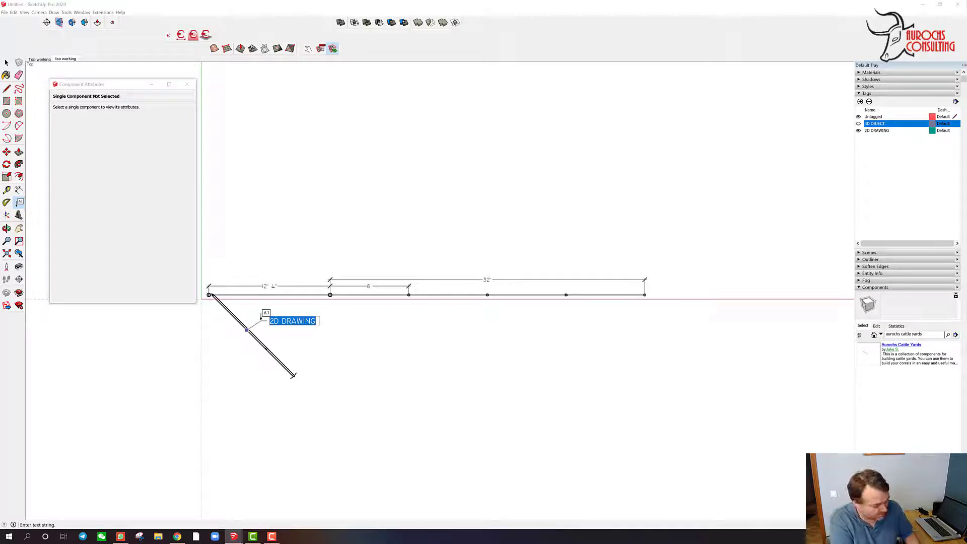
pyautogui.write("14' GATE")
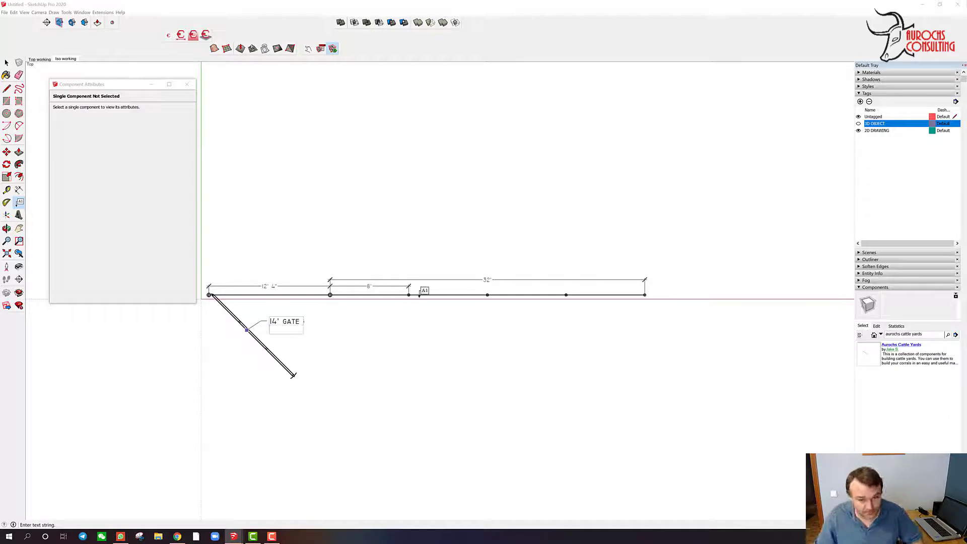
pyautogui.click(421, 376)
pyautogui.press('space')
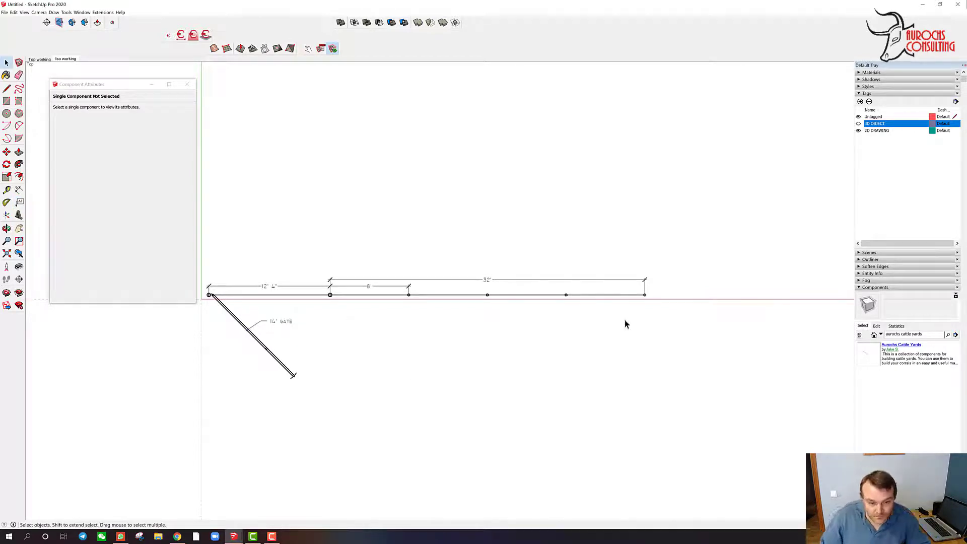
# Close the Component Attributes window to clear the view of the plan.
pyautogui.scroll(-1, 675, 327)
pyautogui.scroll(2, 483, 329)
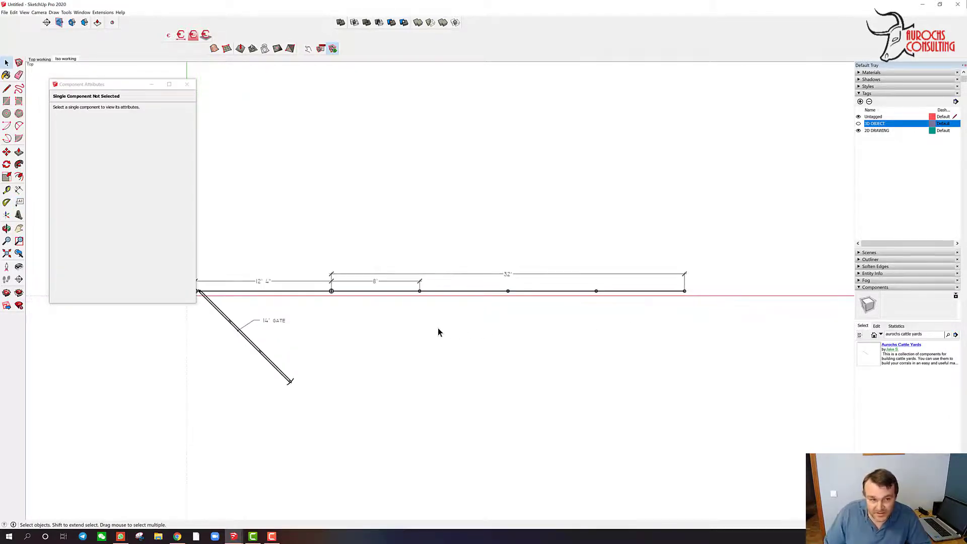
pyautogui.click(187, 84)
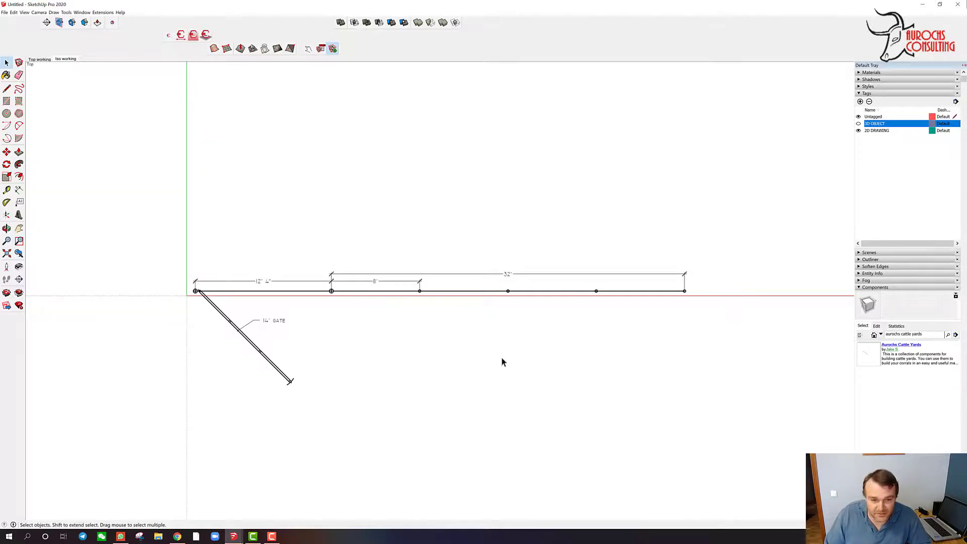
pyautogui.scroll(1, 392, 371)
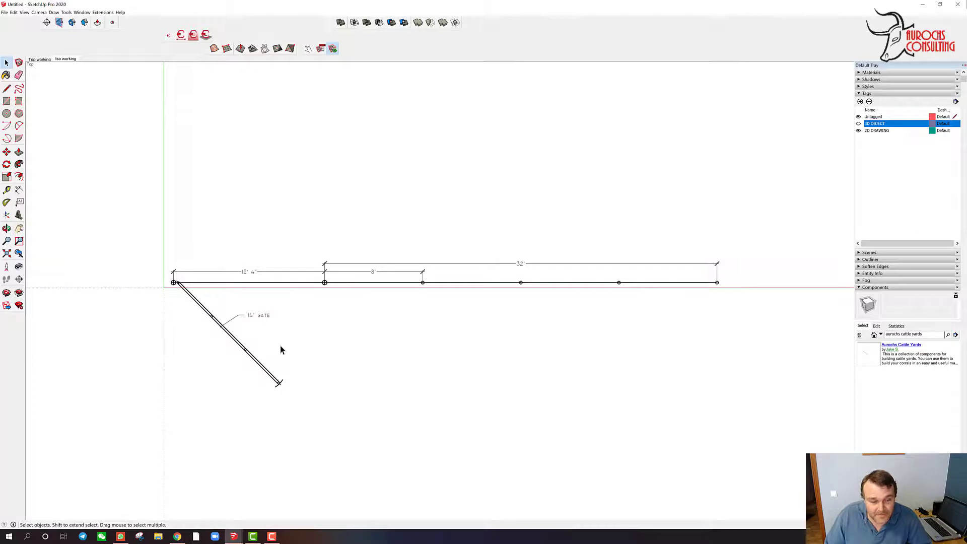
# Delete the gate's leader text and all three dimensions from the plan.
pyautogui.click(264, 315)
pyautogui.press('Delete')
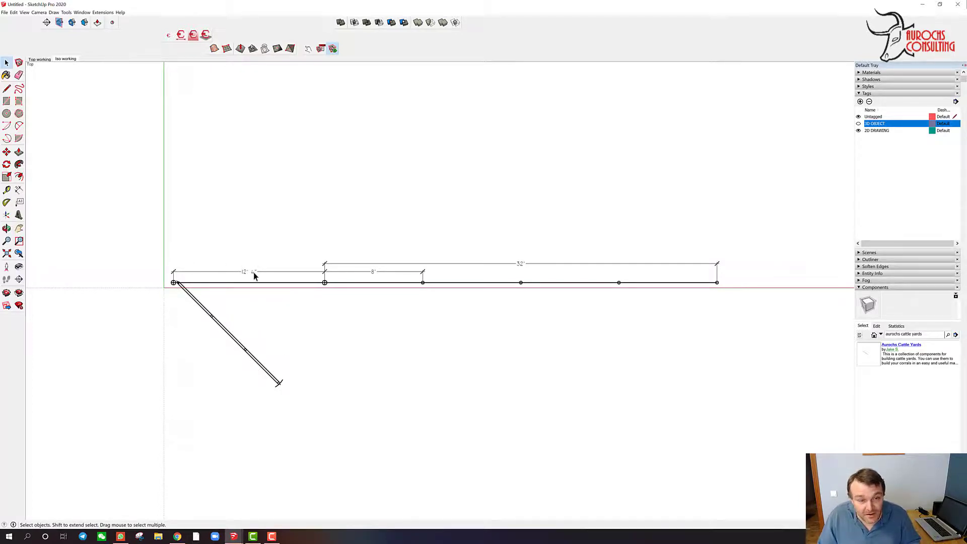
pyautogui.click(253, 272)
pyautogui.press('Delete')
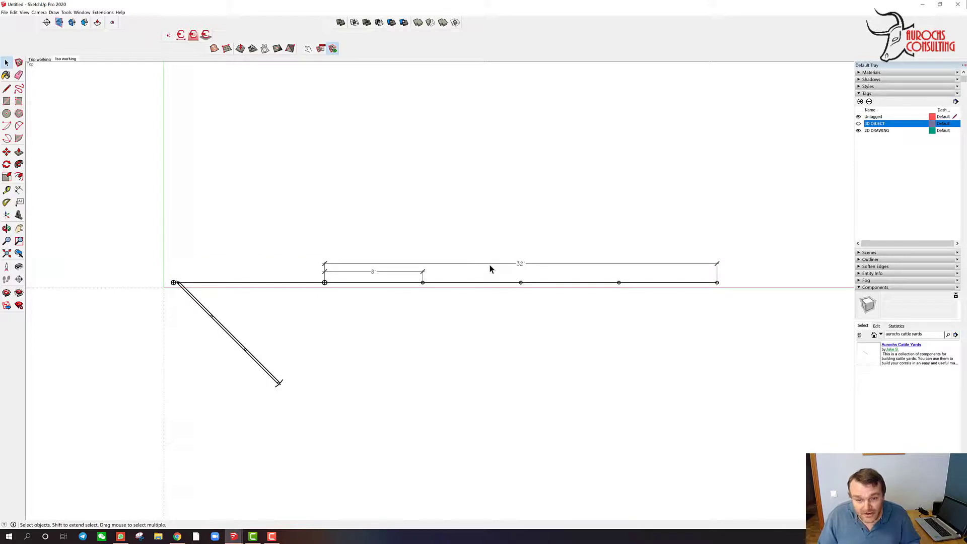
pyautogui.click(486, 264)
pyautogui.press('Delete')
pyautogui.press('Delete')
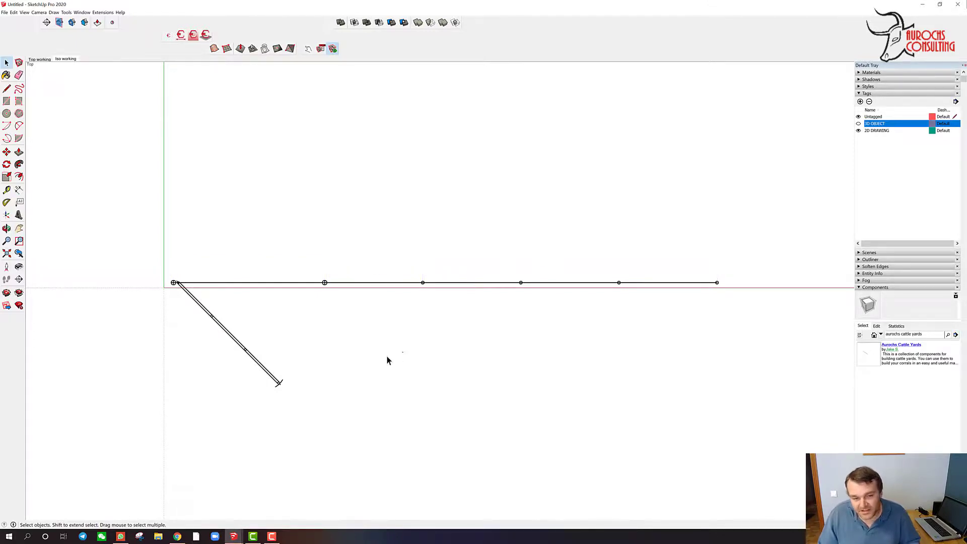
# Orbit to a three-dimensional view of the 2D linework and select the entire gate, brace and fence assembly.
pyautogui.moveTo(352, 333); pyautogui.dragTo(536, 429, button='middle')
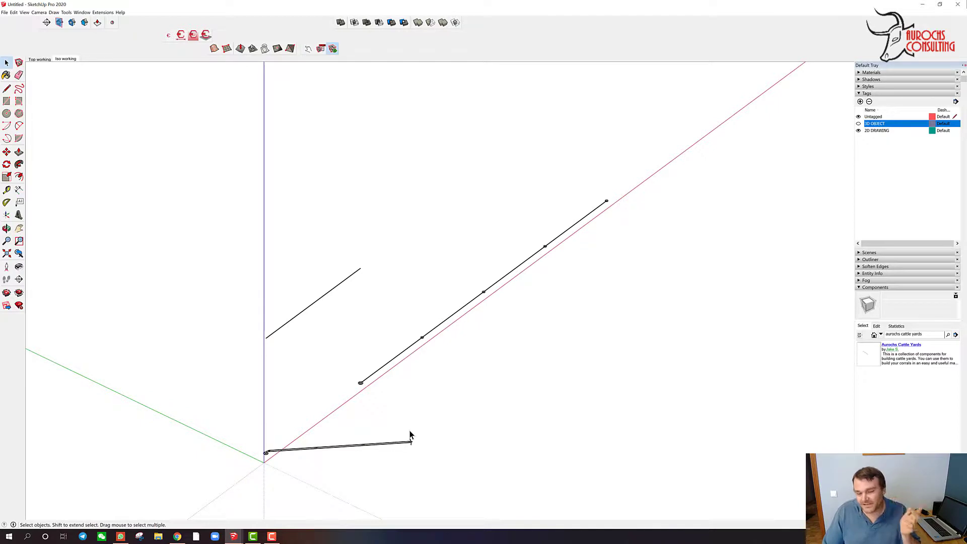
pyautogui.moveTo(424, 470); pyautogui.dragTo(407, 349, button='middle')
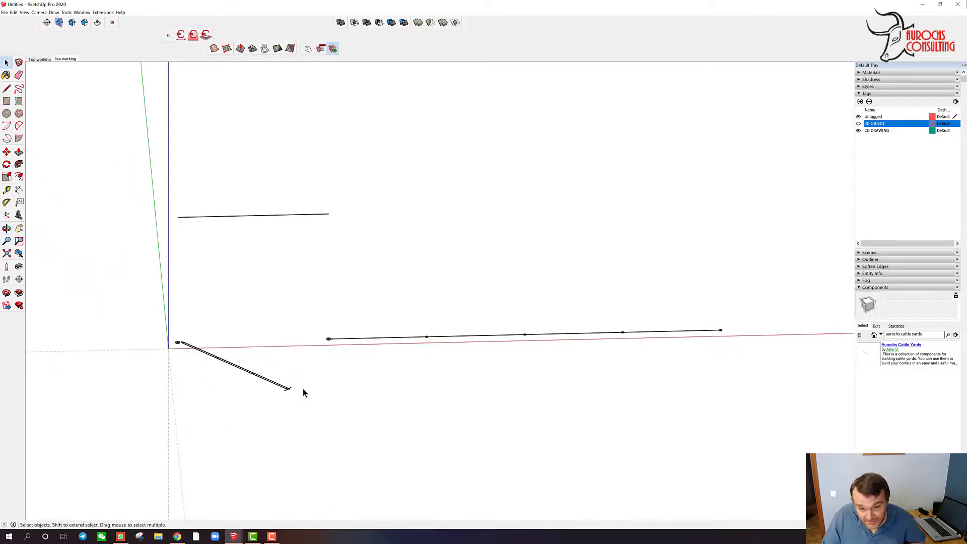
pyautogui.moveTo(625, 350); pyautogui.dragTo(454, 355, button='middle')
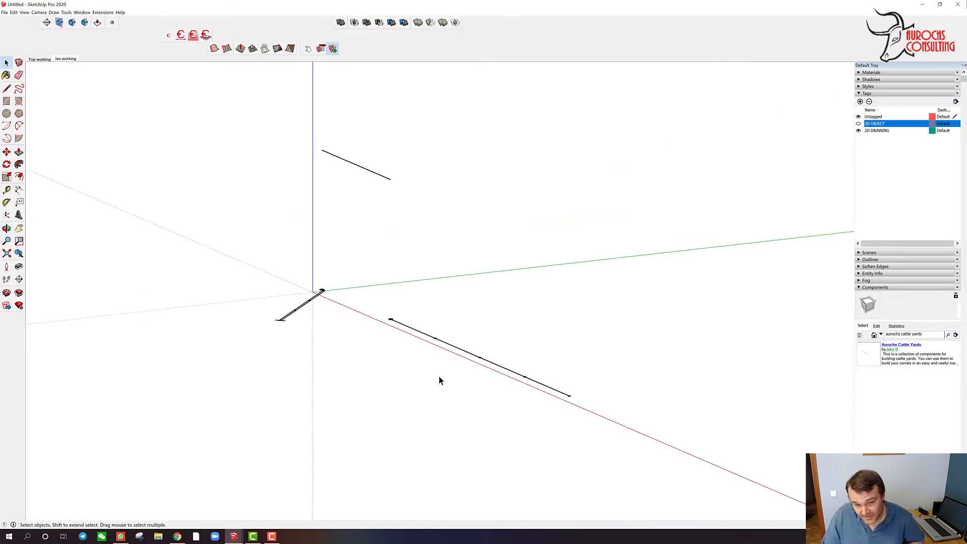
pyautogui.moveTo(173, 119); pyautogui.dragTo(605, 455)
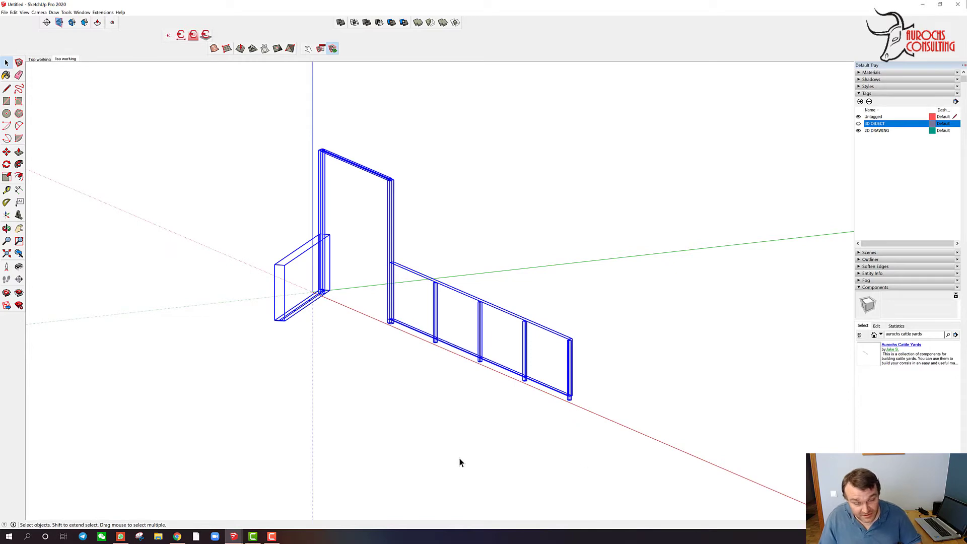